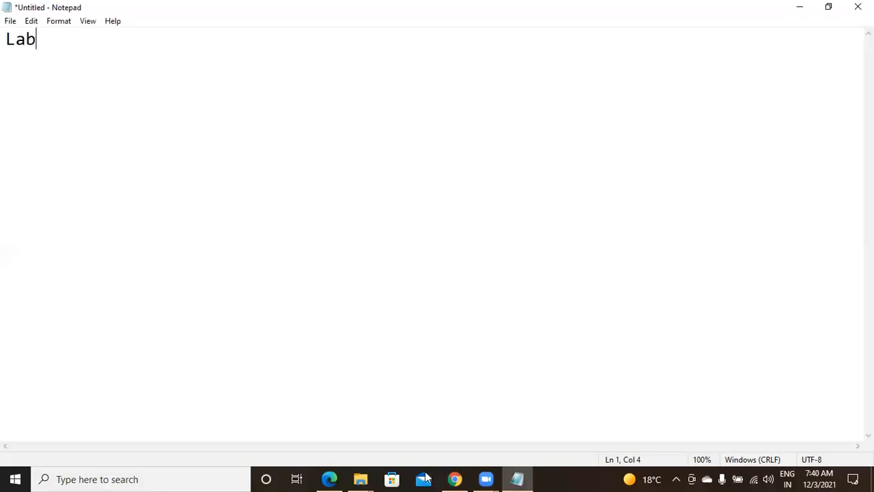
Step: Bring the Azure portal in Chrome to the front and select its address bar
left_click(466, 477)
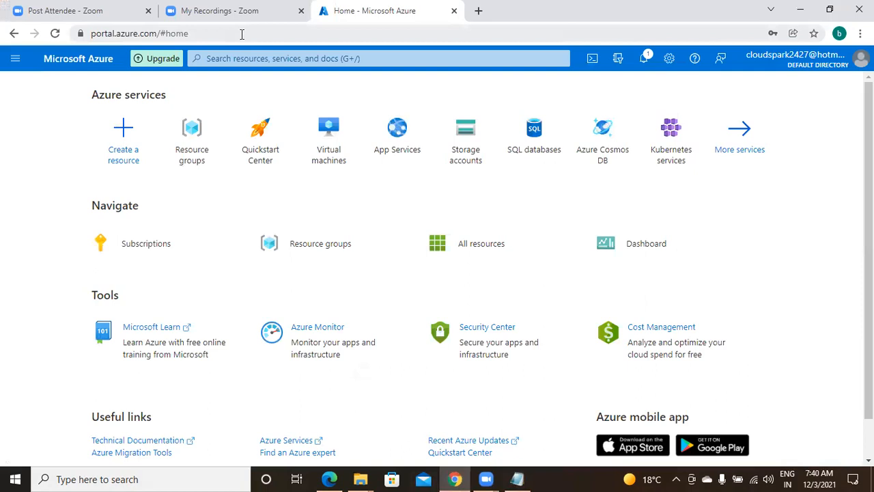
left_click(241, 34)
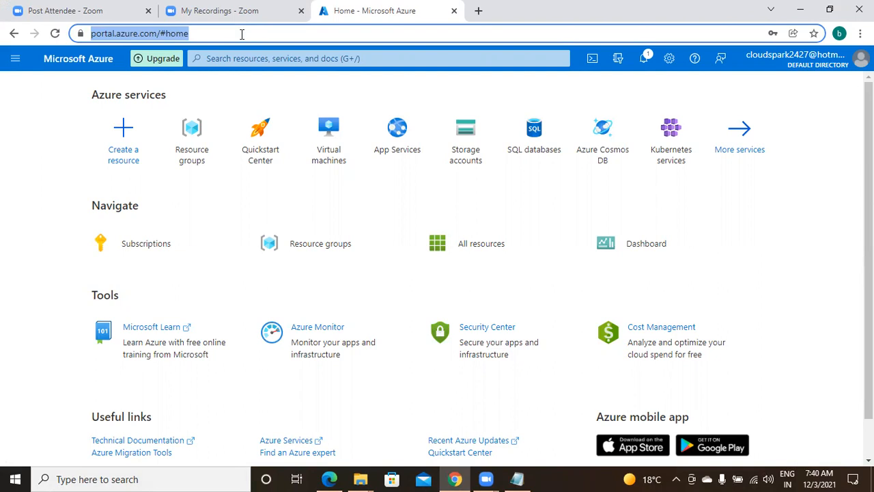
Step: Browse the portal menu's favorite services, then start a search from the top bar
left_click(16, 60)
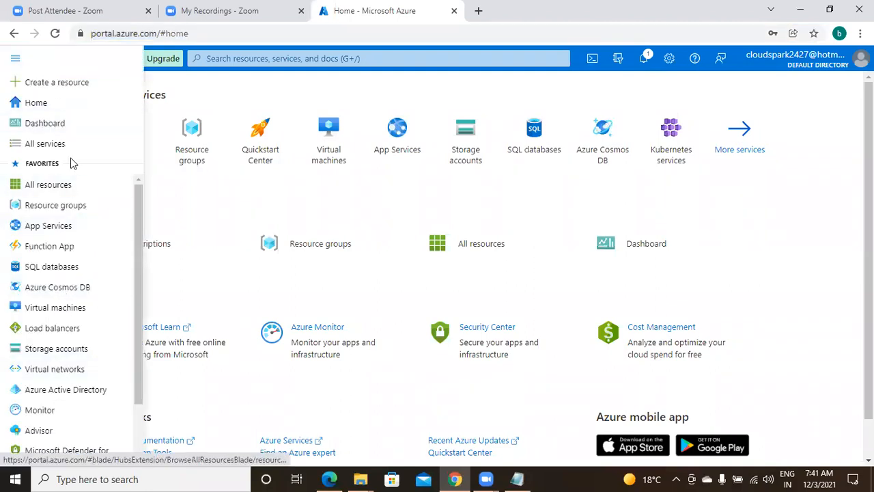
mouse_move(69, 341)
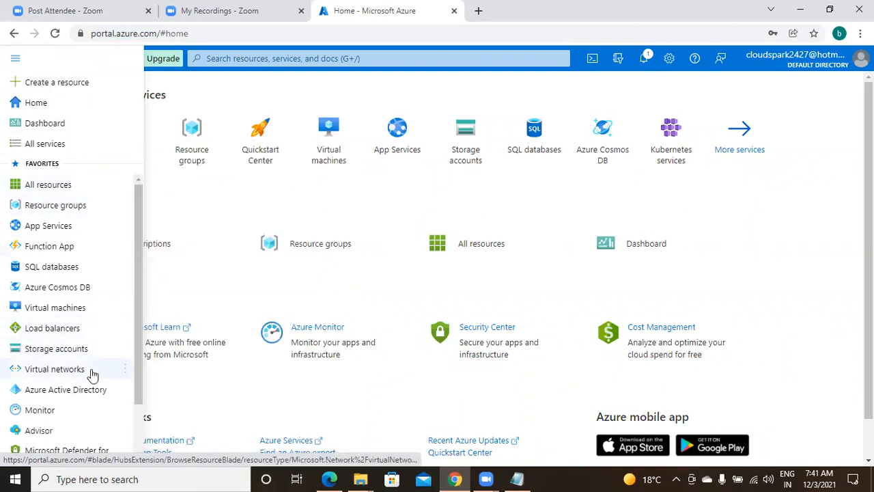
mouse_move(93, 375)
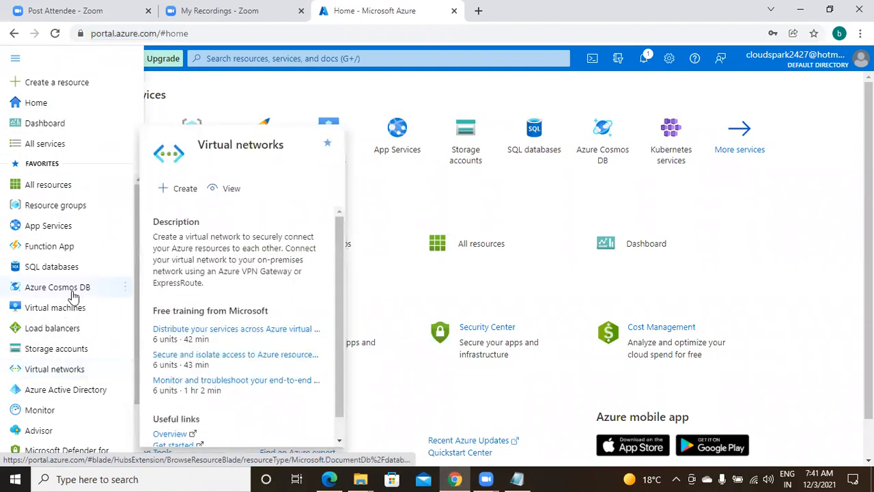
mouse_move(73, 295)
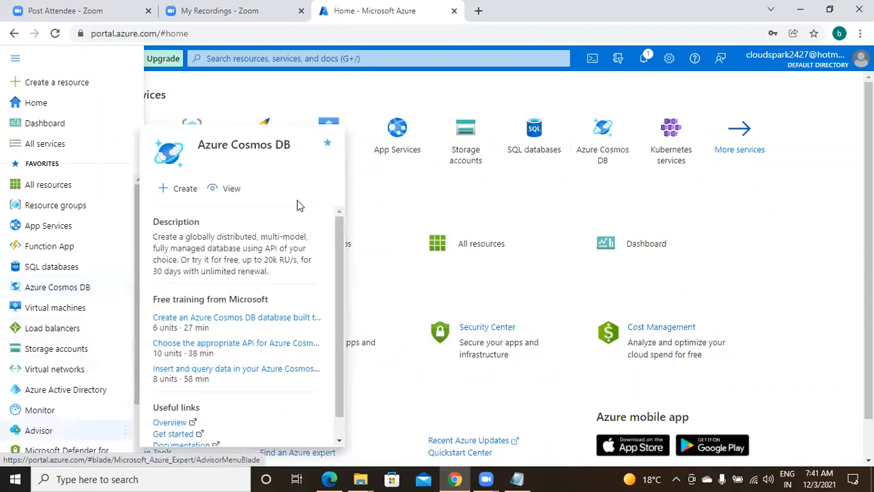
left_click(349, 60)
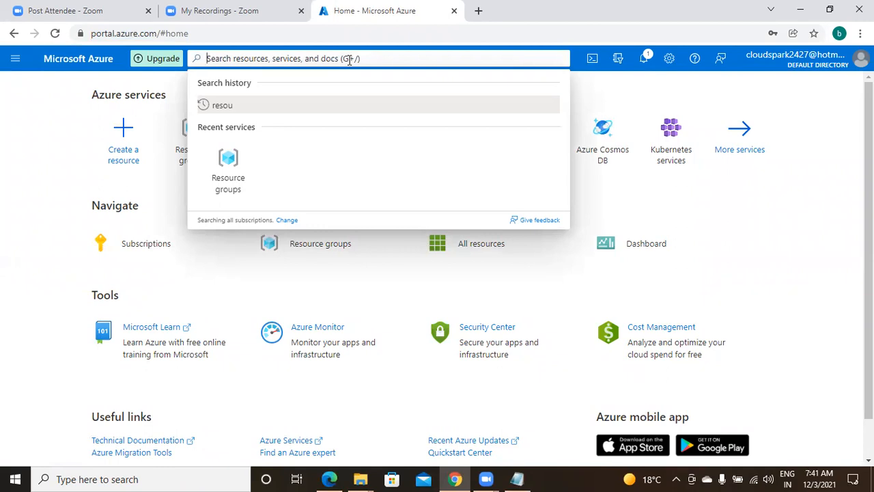
Step: Search for 'res' and open the Resource groups service
type("res")
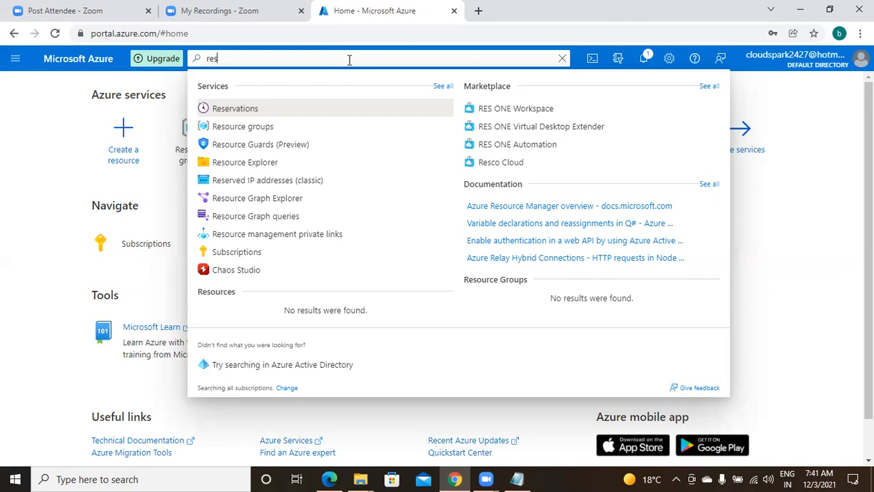
left_click(274, 129)
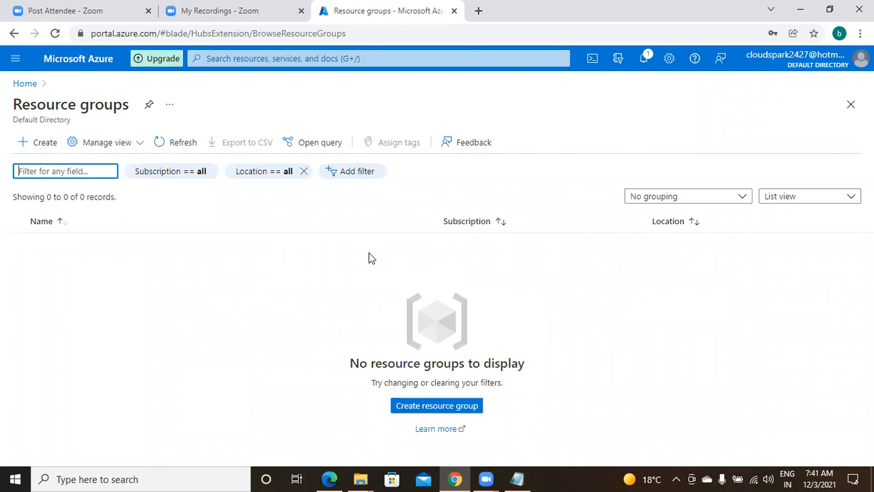
Step: Set up resource group dwhgrp in East US and run Review + create validation
left_click(46, 150)
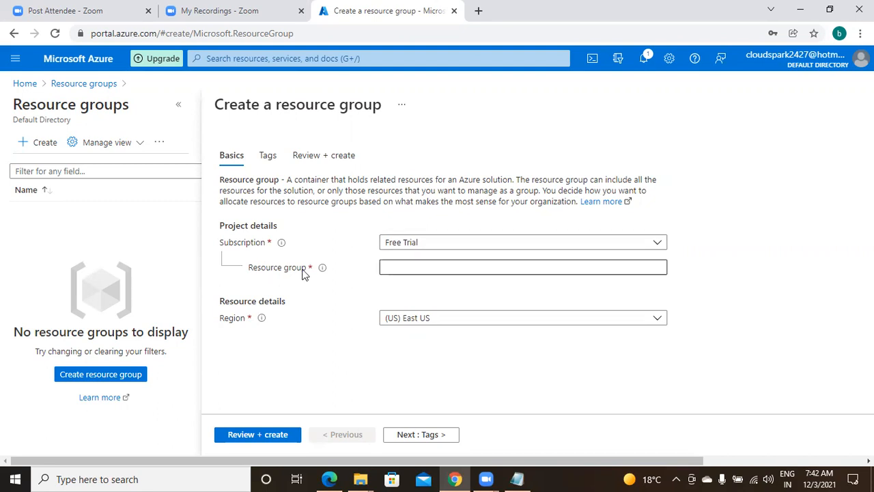
left_click(410, 269)
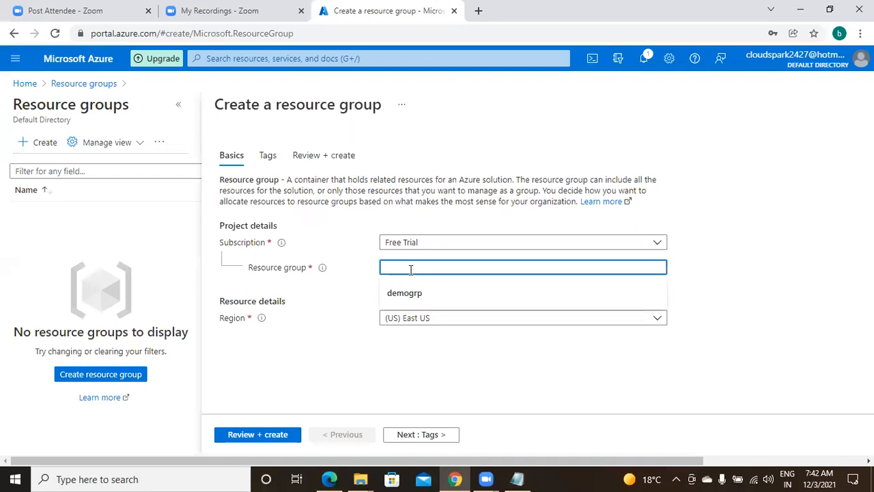
type("prod")
key("BackSpace")
key("BackSpace")
key("BackSpace")
key("BackSpace")
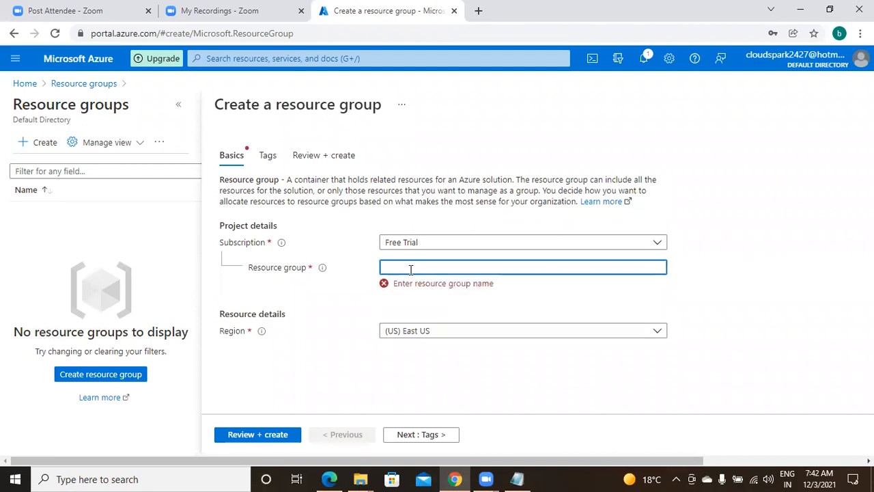
type("e")
type("dwh")
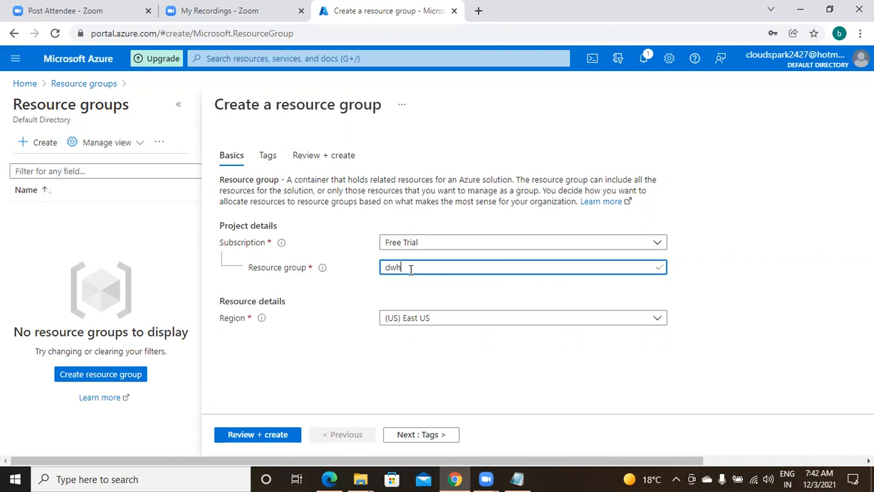
type("grp")
left_click(434, 321)
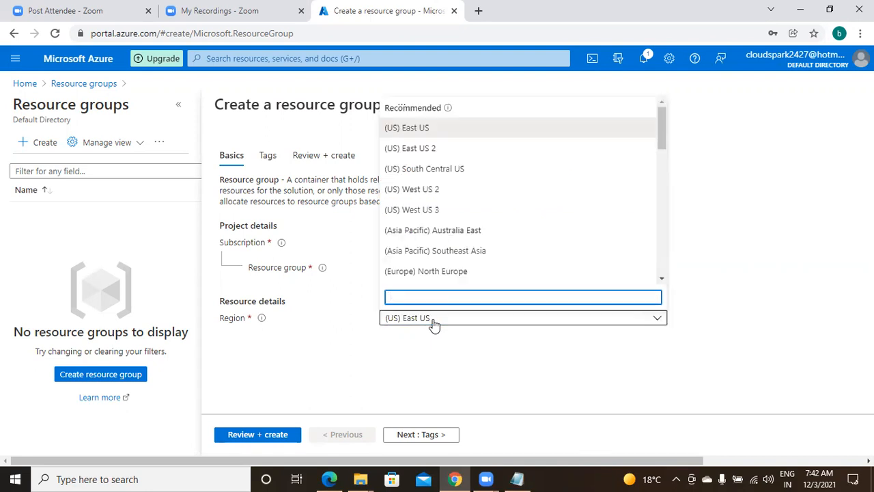
left_click(481, 129)
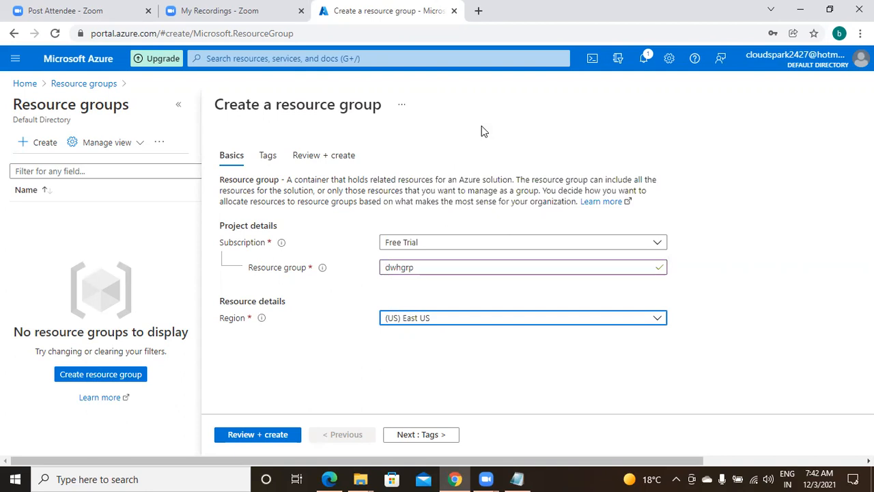
left_click(265, 435)
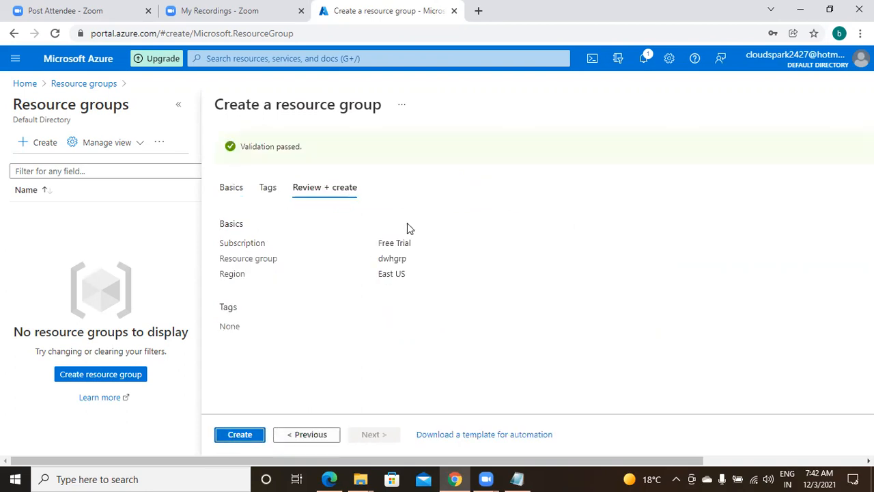
Step: Create the dwhgrp group, then open it from the Resource groups list
left_click(241, 437)
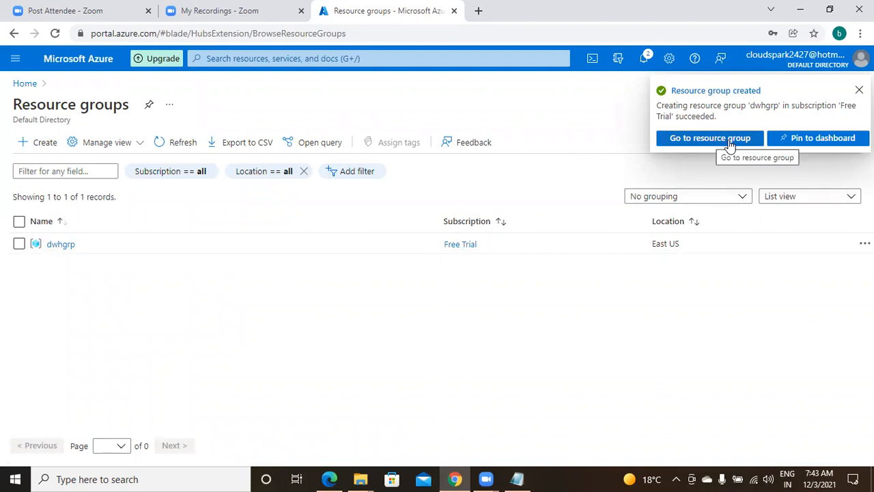
mouse_move(68, 250)
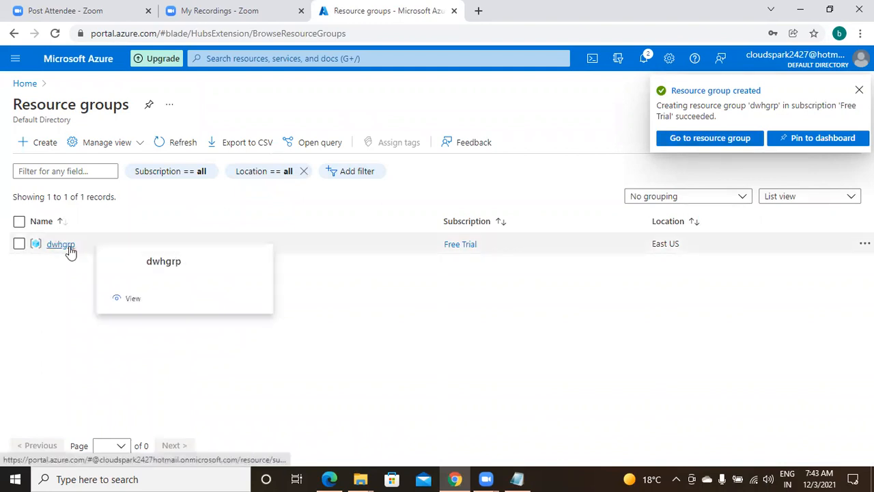
left_click(67, 248)
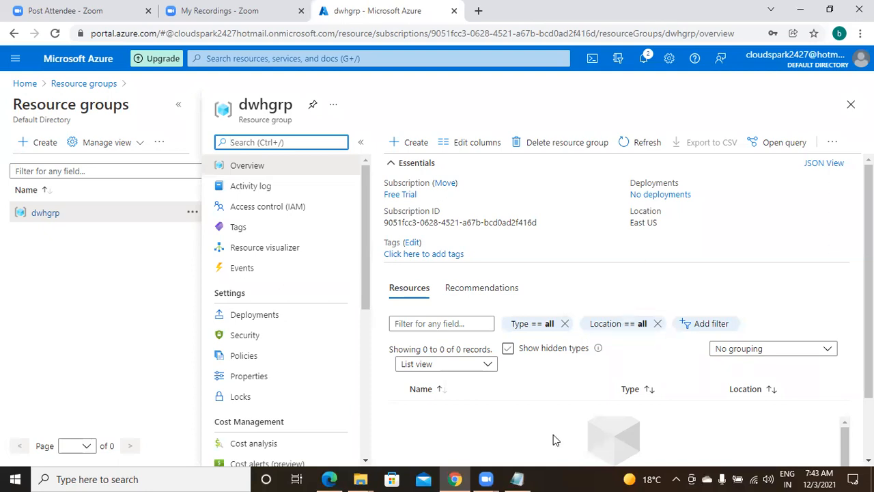
Step: In Notepad, write step 1: '[ portal.azure.com]' and 'create a resource group : [ dwhgrp]'
left_click(517, 479)
key("Return")
type("1. ")
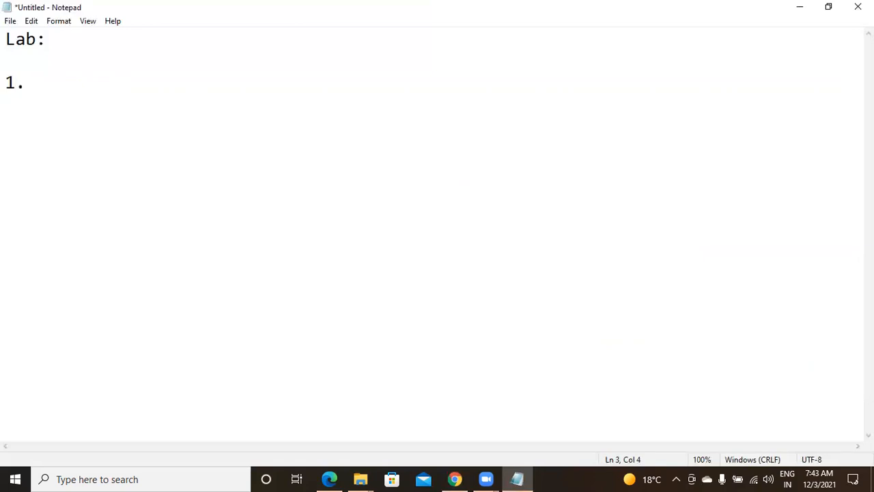
type("from azure ")
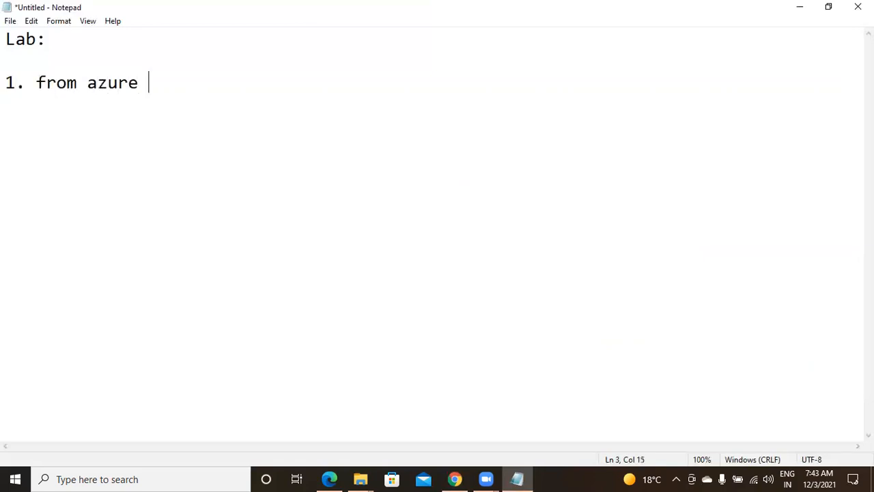
type("portal, ")
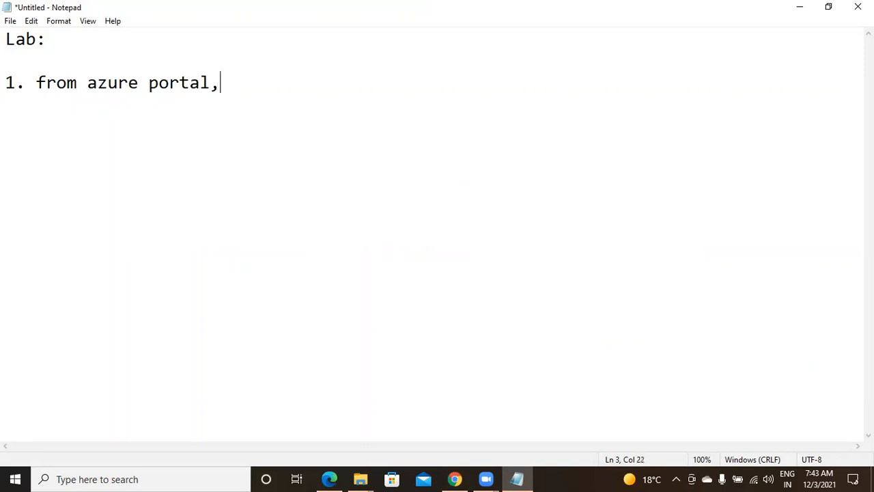
type("  [ portal.azure.co")
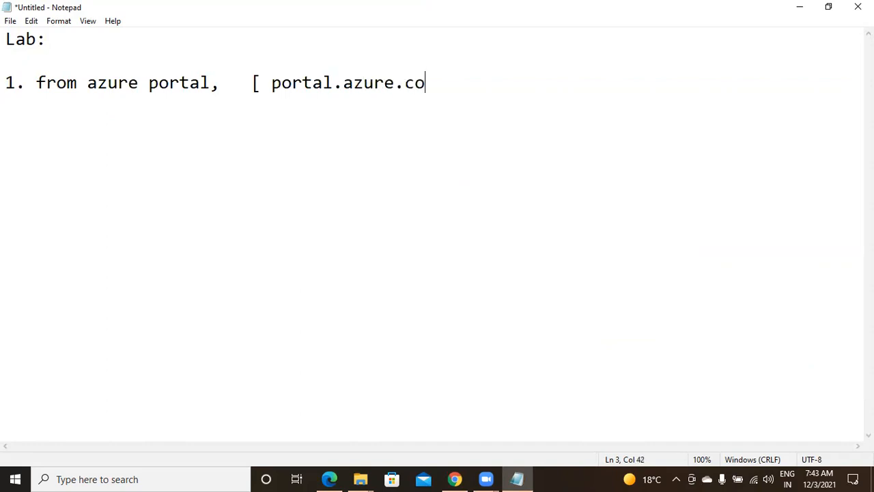
type("m]")
key("Return")
key("Return")
key("Return")
type("2.")
key("BackSpace")
key("BackSpace")
key("BackSpace")
type("create a resour")
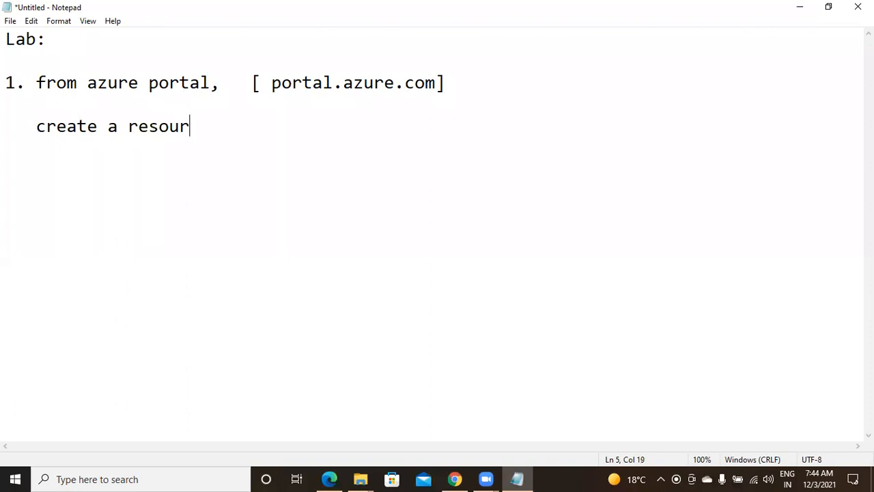
type("ce group ")
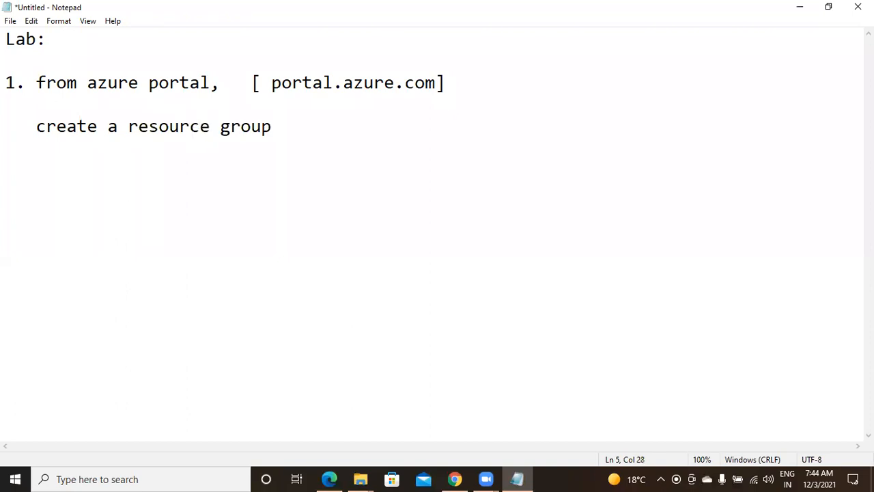
type(":    [ dw")
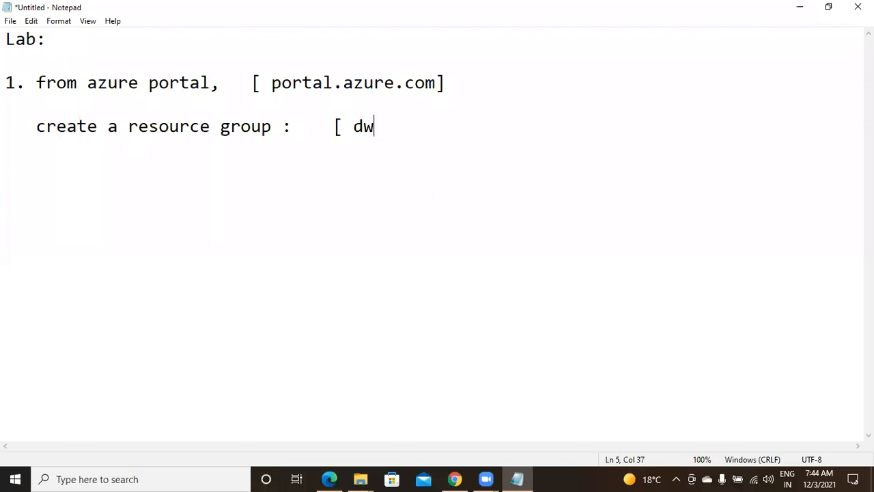
type("hgrp")
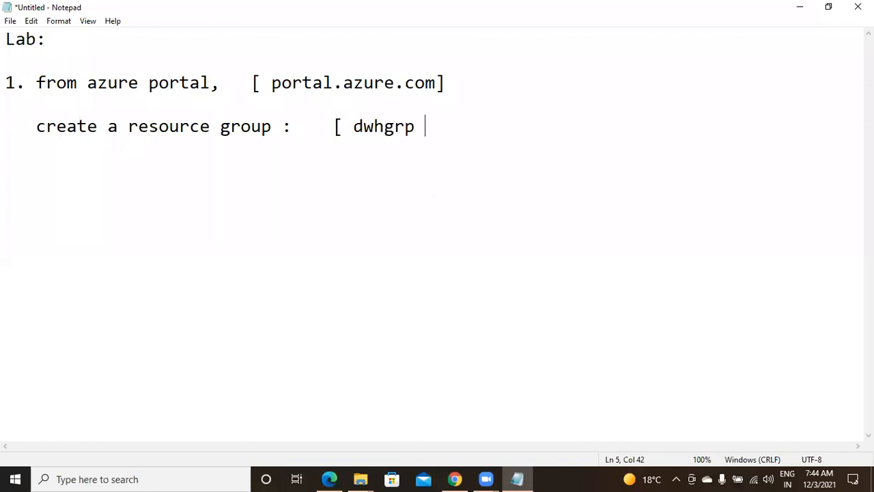
key("BackSpace")
type("]")
Step: Write step 2 heading: '2. create a data lake storage account.'
key("Return")
key("Return")
type("2.  cra")
key("BackSpace")
type("eate a ")
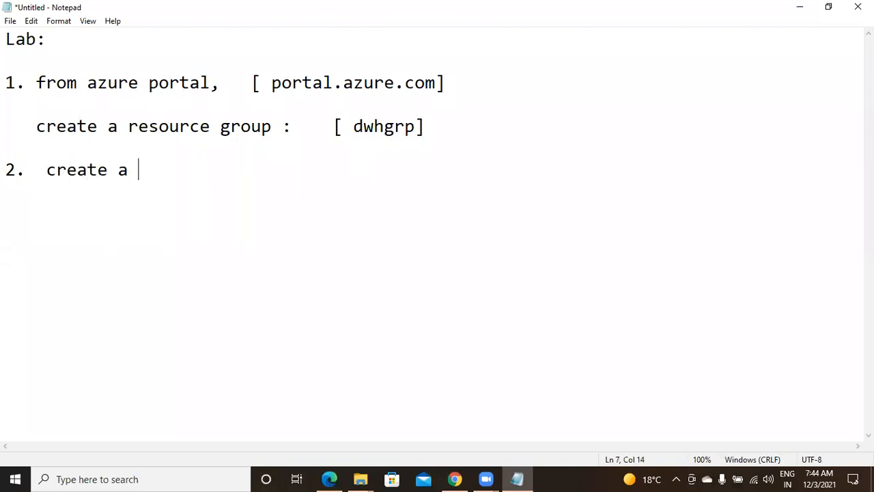
type("data ")
type("lake")
key("BackSpace")
type("ke storag")
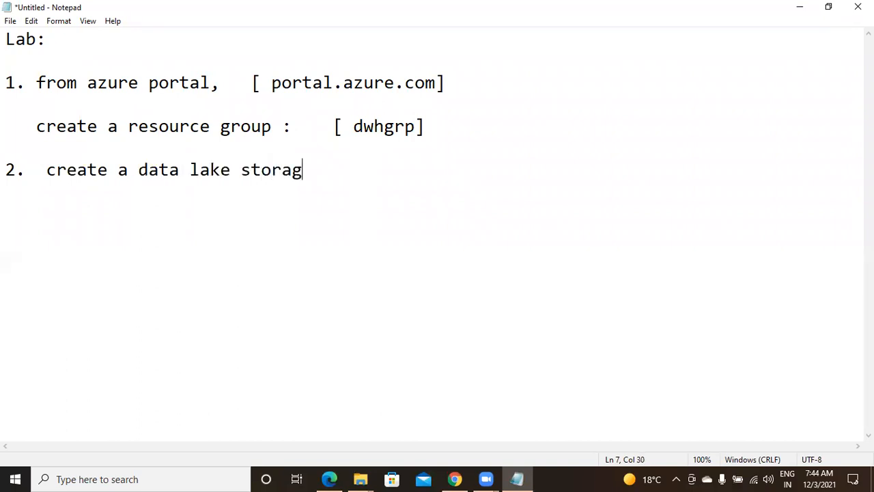
type("e account.")
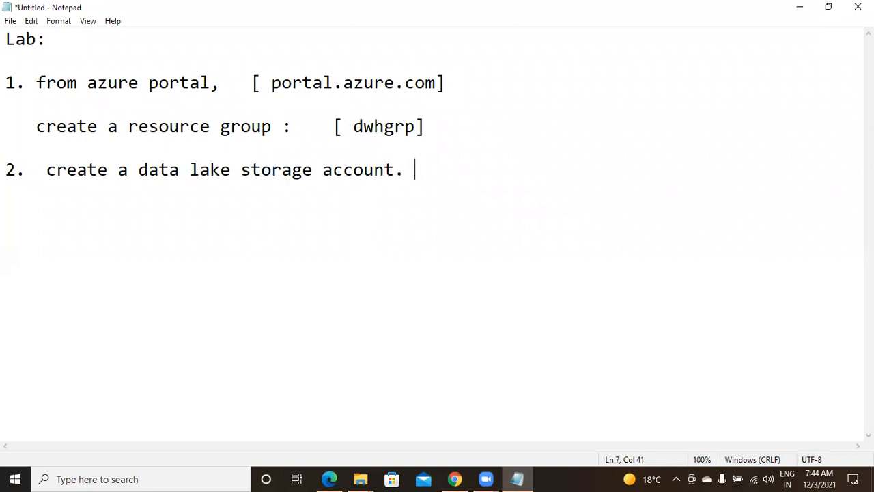
Step: Add notes that gen1 is not available for new users and only data lake gen2 works
key("Return")
type("[ gw")
key("BackSpace")
type("en1 is ")
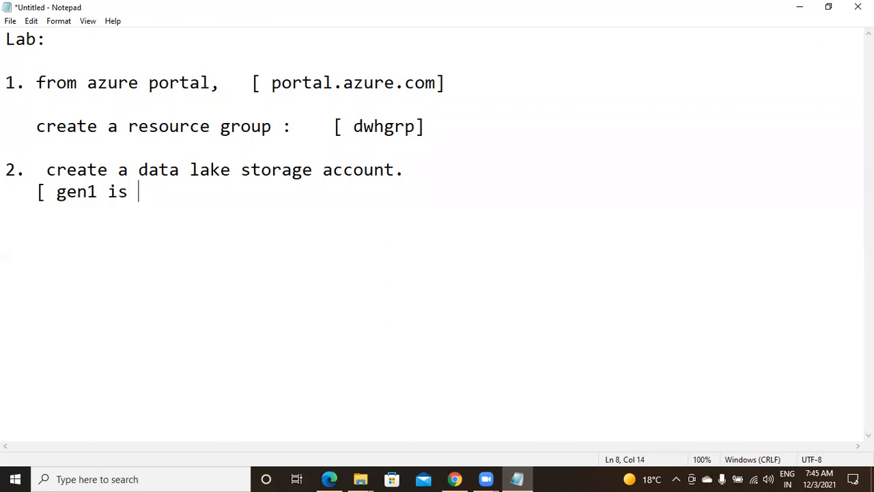
type("not availab")
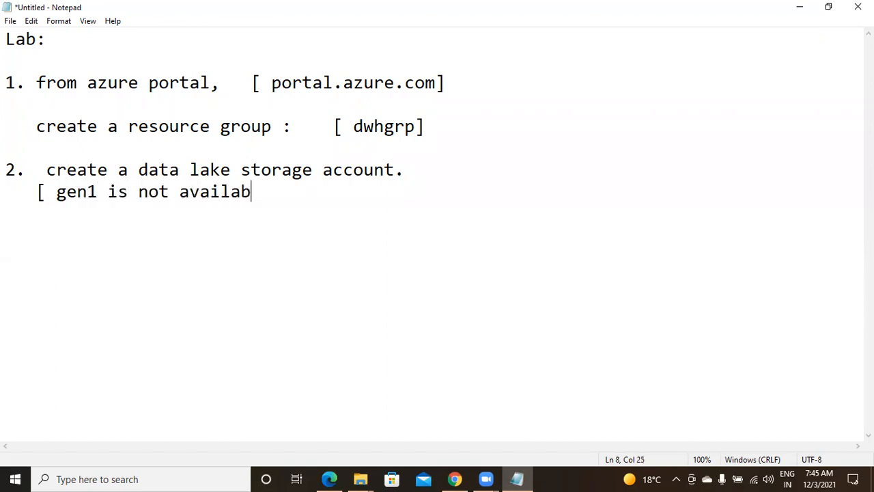
type("le for new ")
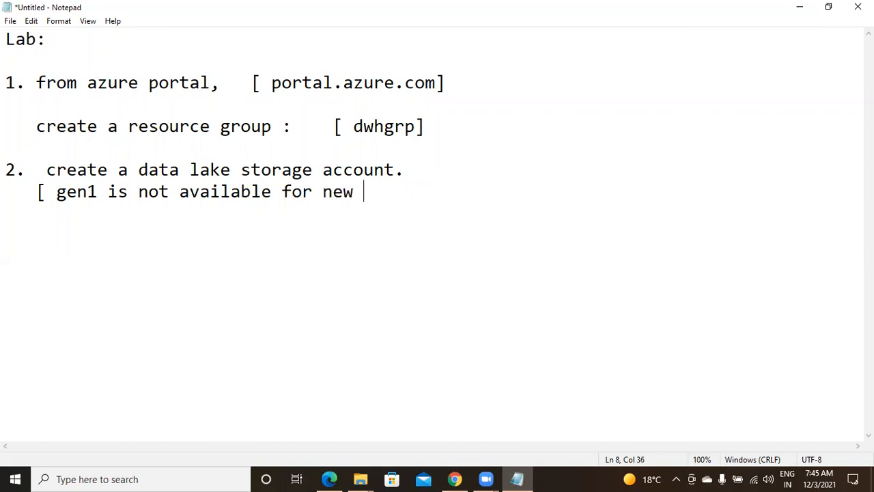
type("users]")
key("Return")
type("y")
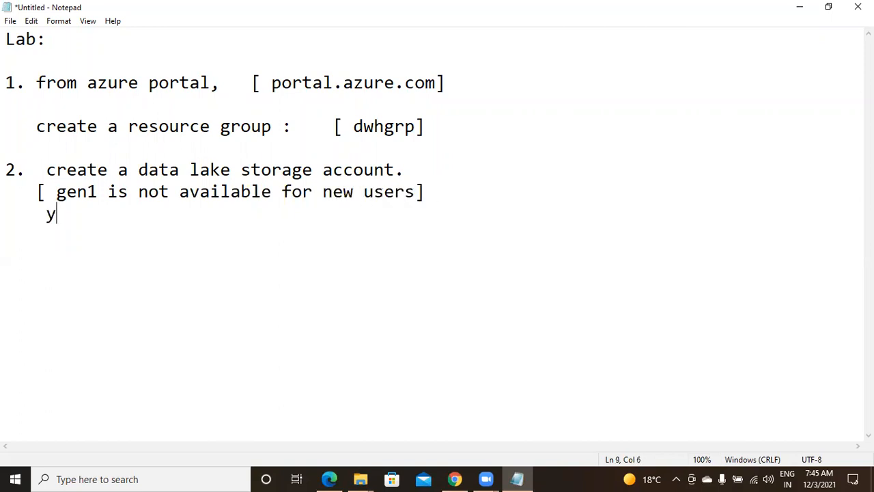
type("ou can c")
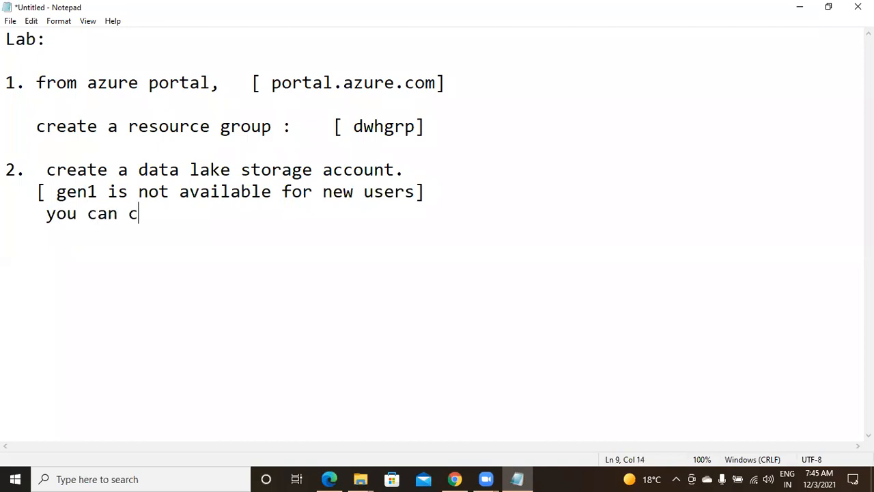
type("reate st")
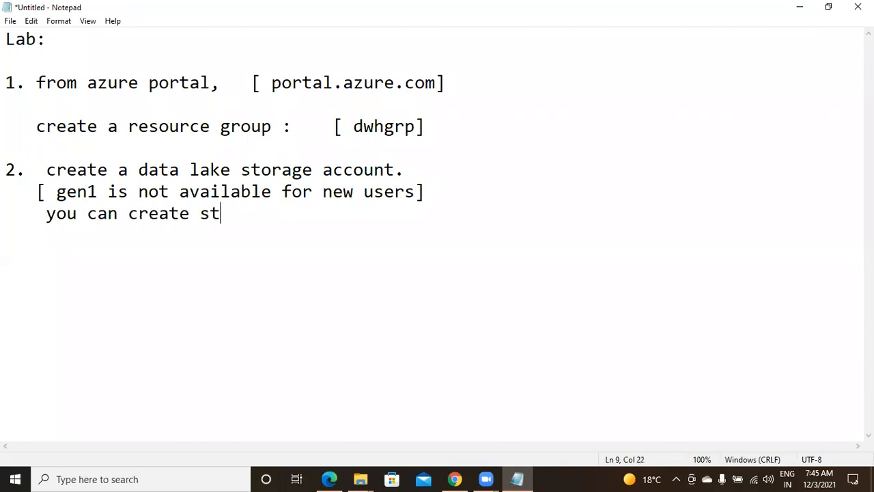
type("orage acc")
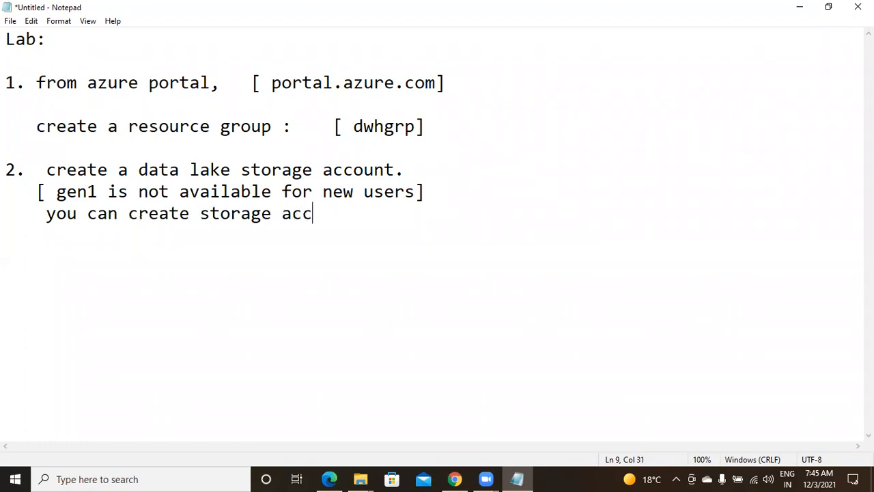
type("ount only")
key("BackSpace")
key("BackSpace")
key("BackSpace")
key("BackSpace")
key("BackSpace")
type("only for data lake gen2.")
key("Return")
key("Return")
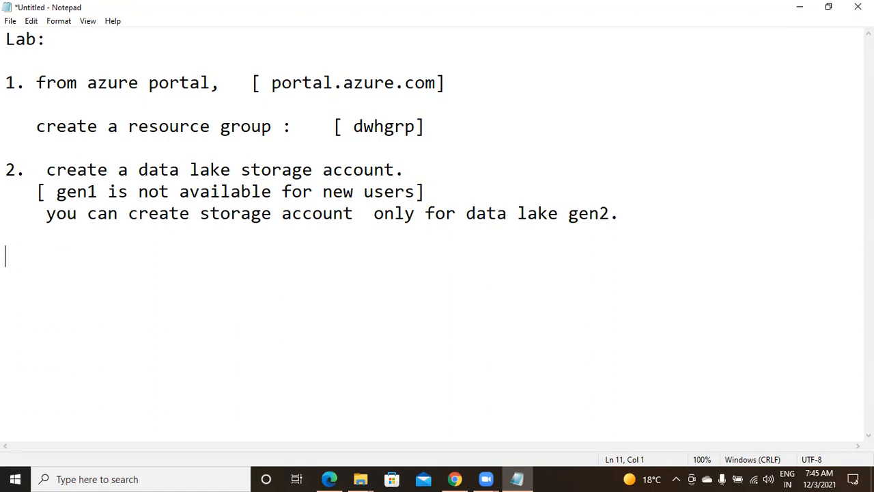
key("Return")
Step: Return to Chrome and choose + Create on the dwhgrp overview
left_click(454, 479)
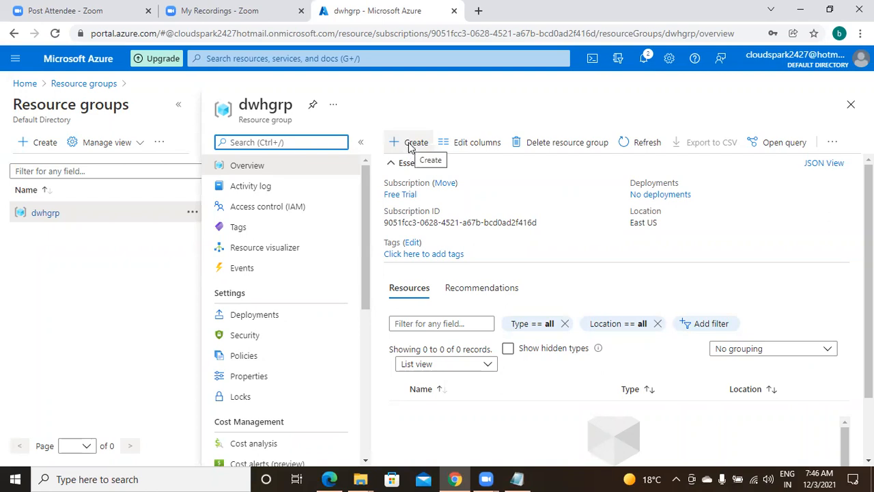
left_click(411, 144)
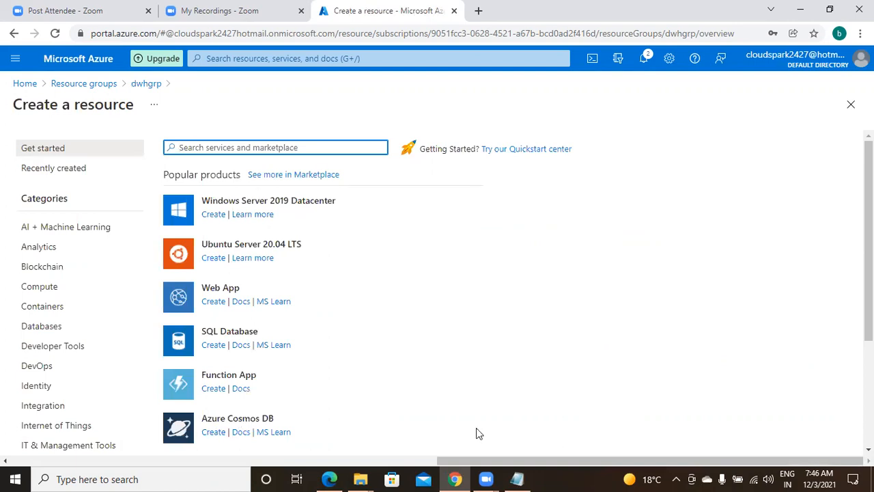
Step: Search the marketplace for 'storage' and open the Storage account creation form
type("d")
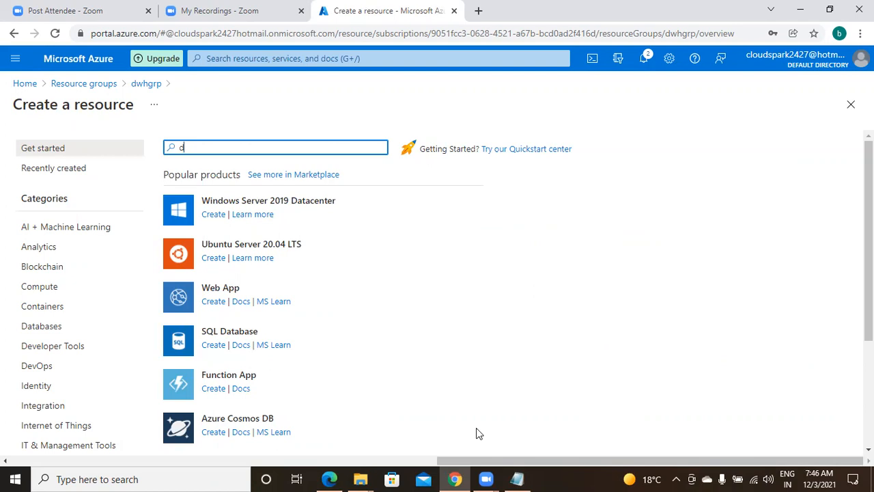
type("atalake")
key("BackSpace")
key("BackSpace")
key("BackSpace")
key("BackSpace")
key("BackSpace")
key("BackSpace")
key("BackSpace")
key("BackSpace")
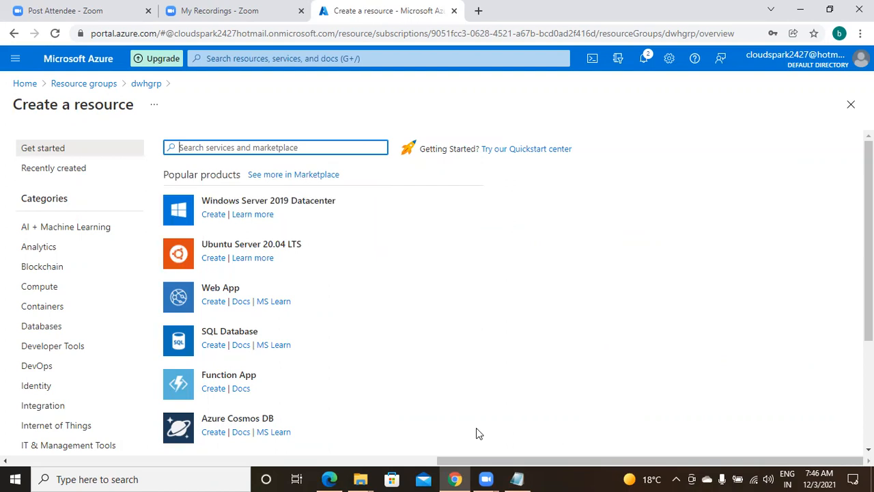
type("storage")
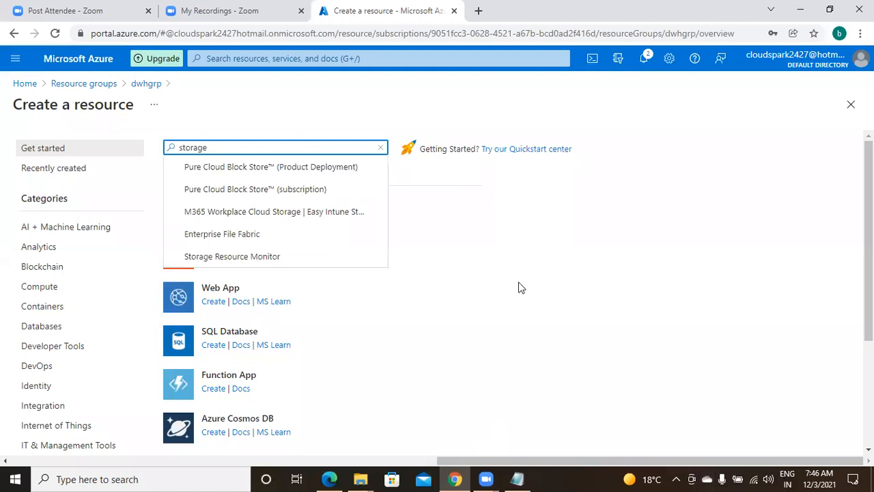
left_click(728, 351)
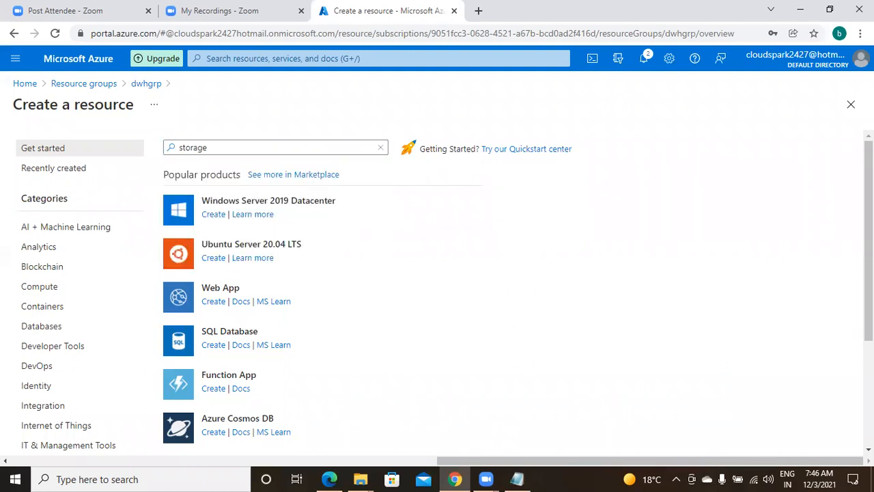
scroll(444, 293, "down", 3)
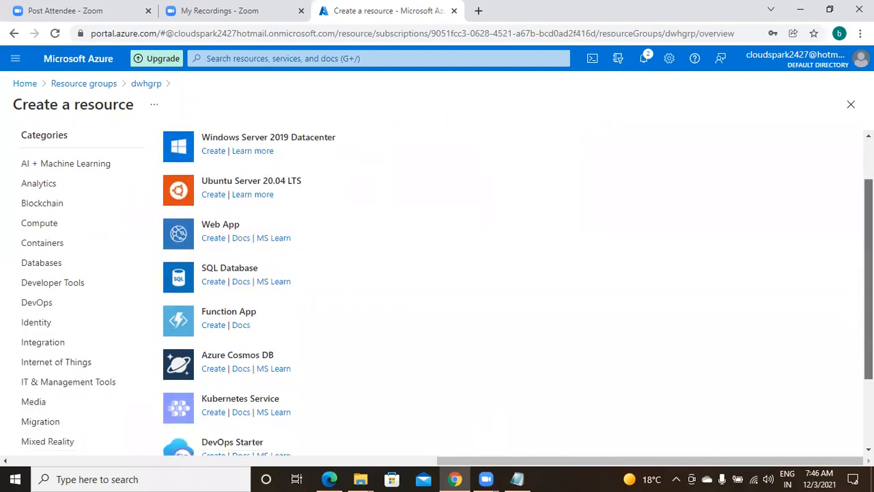
scroll(444, 293, "down", 1)
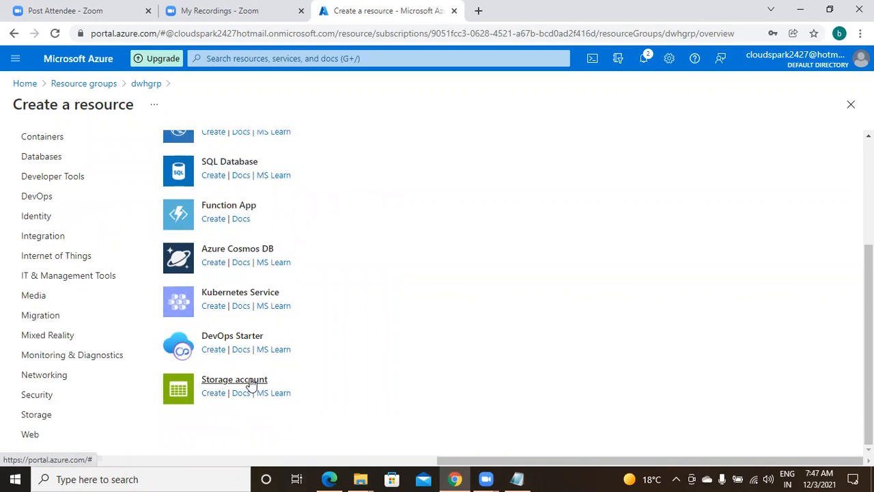
left_click(252, 385)
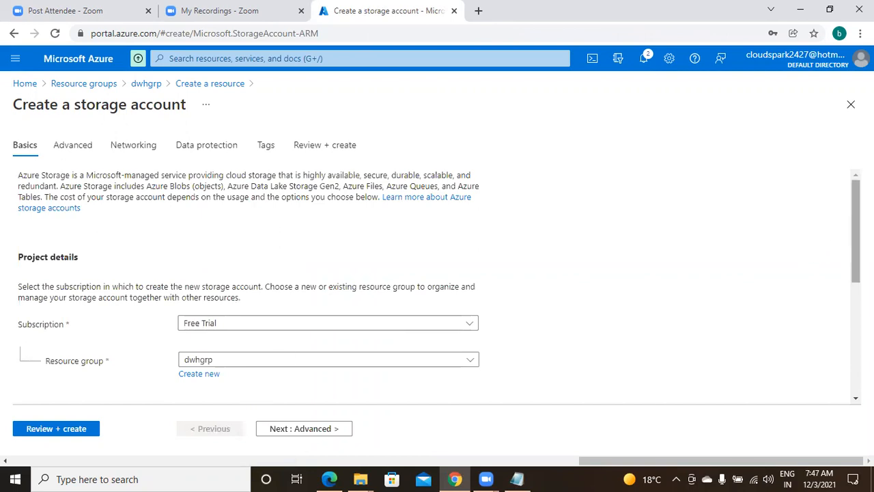
scroll(856, 233, "down", 1)
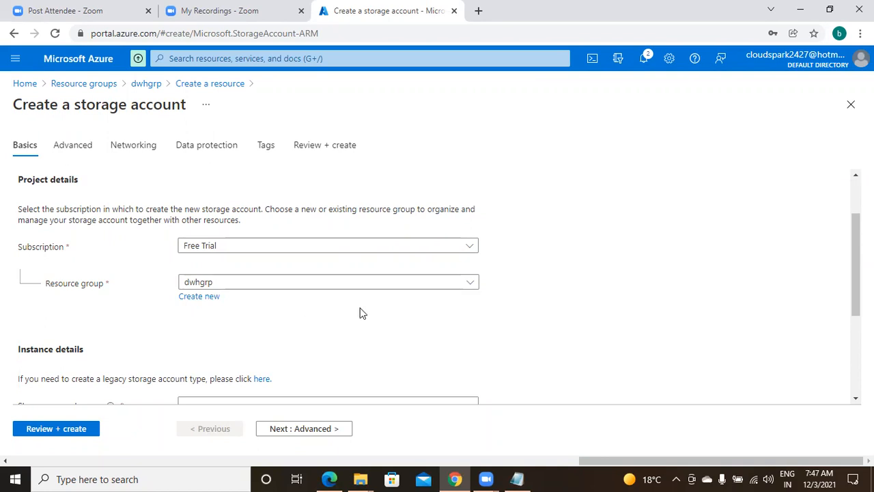
scroll(360, 310, "down", 1)
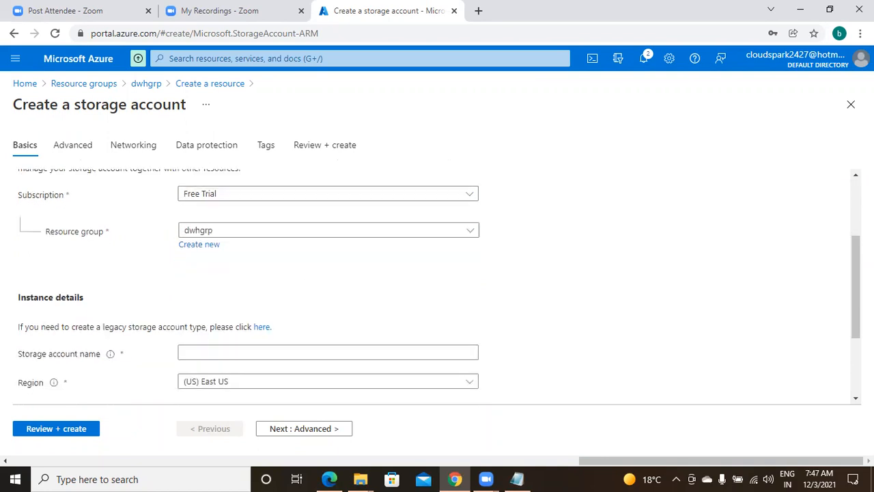
scroll(437, 286, "up", 3)
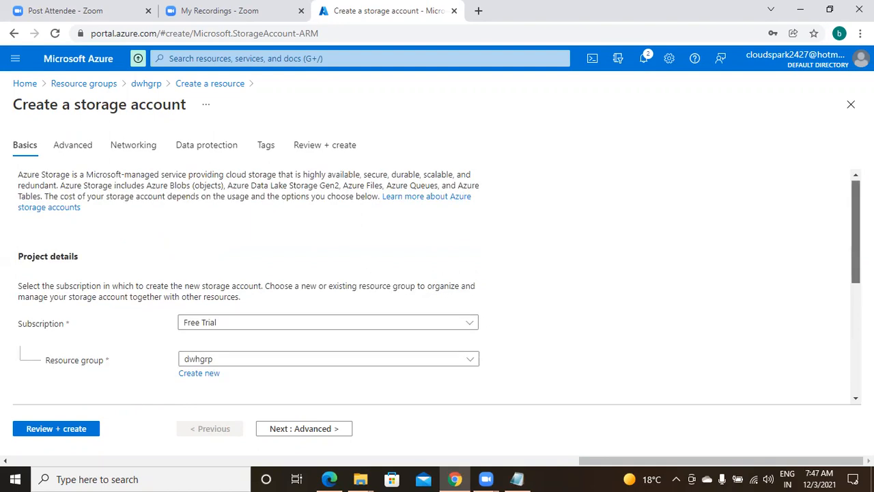
scroll(437, 287, "down", 3)
scroll(437, 287, "down", 3)
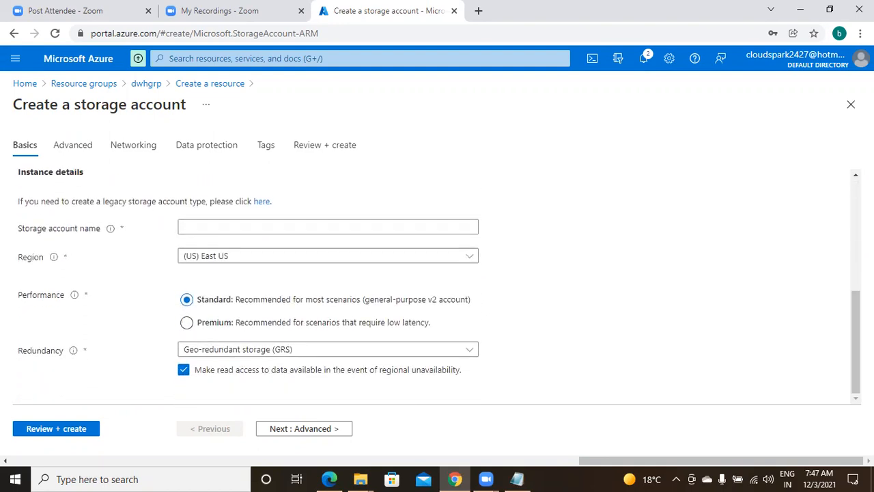
Step: Try several mystorage-style account names, such as mystorage101, which prove already taken
left_click(362, 225)
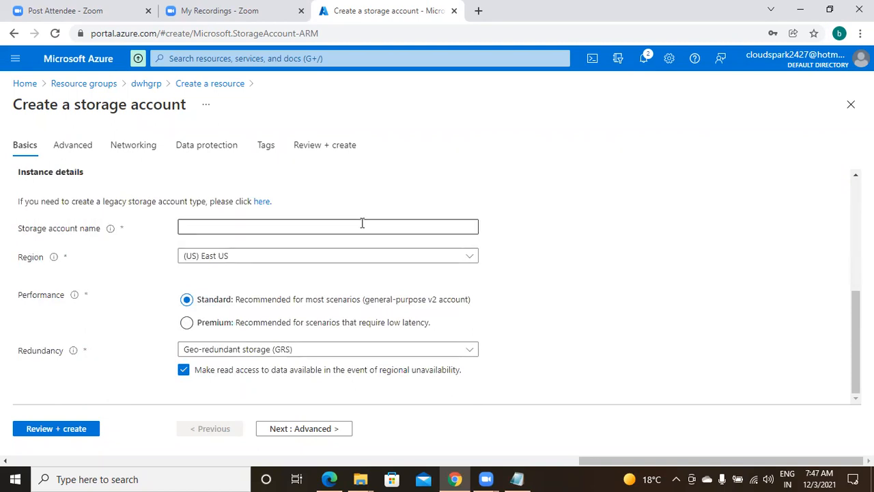
left_click(362, 225)
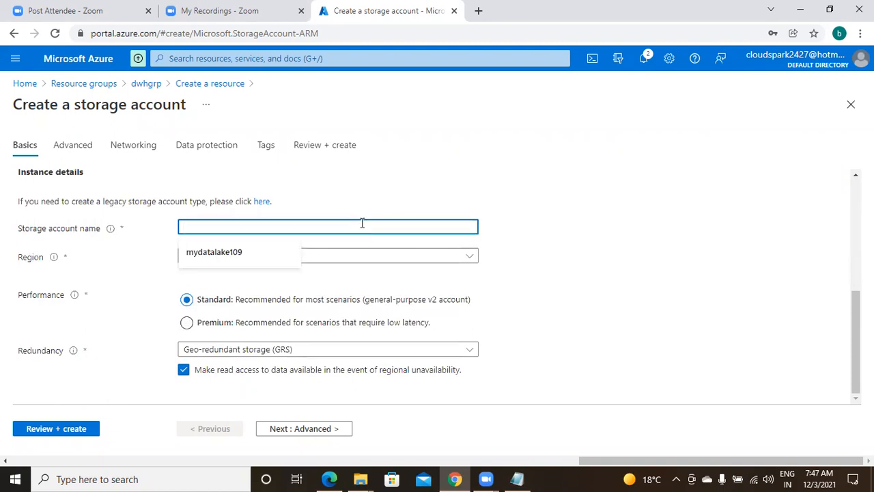
type("mysto")
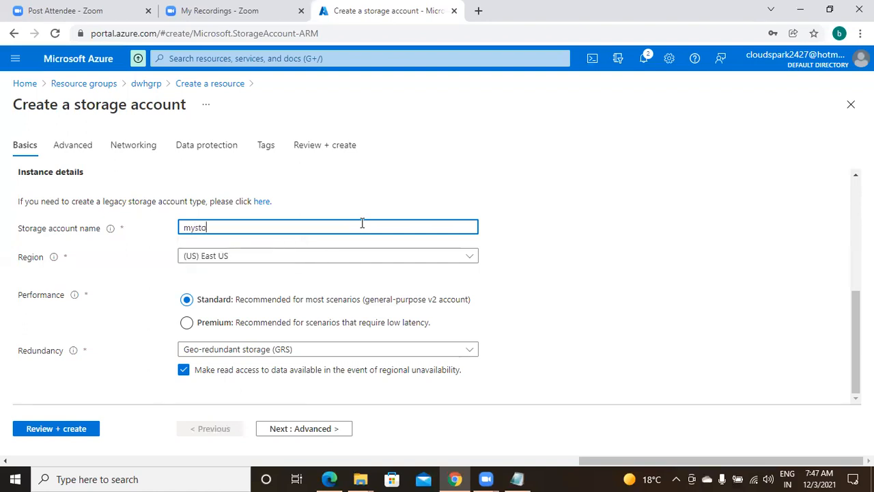
type("rage101")
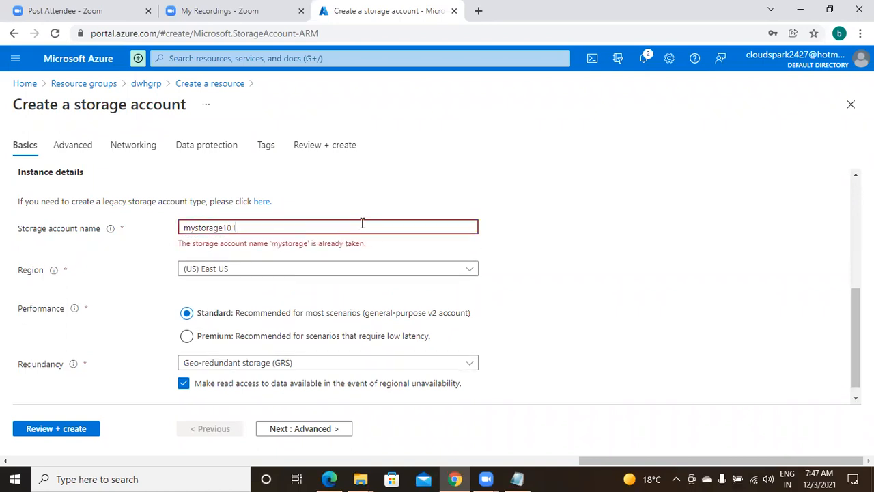
key("BackSpace")
type("01")
key("BackSpace")
key("BackSpace")
key("BackSpace")
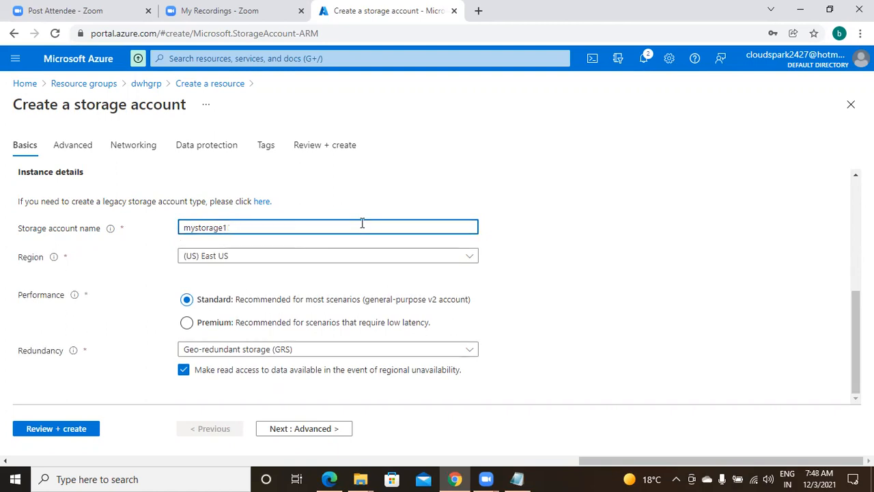
type("1001")
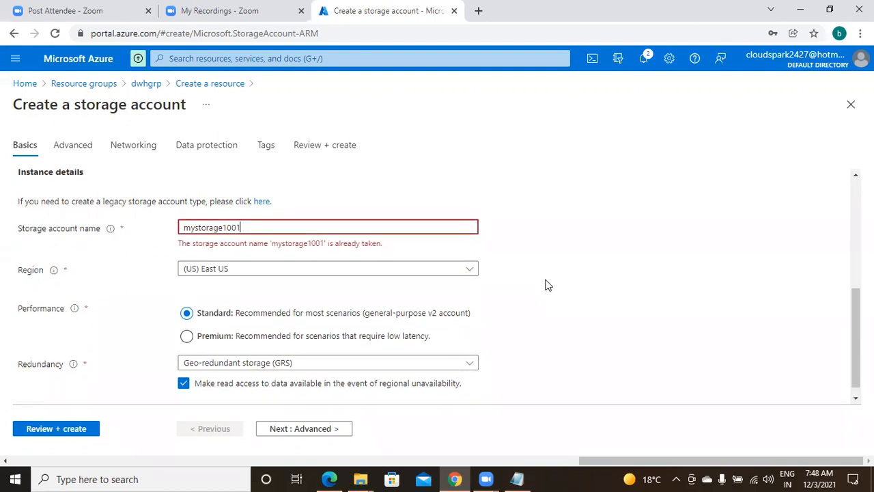
key("BackSpace")
key("BackSpace")
key("BackSpace")
key("BackSpace")
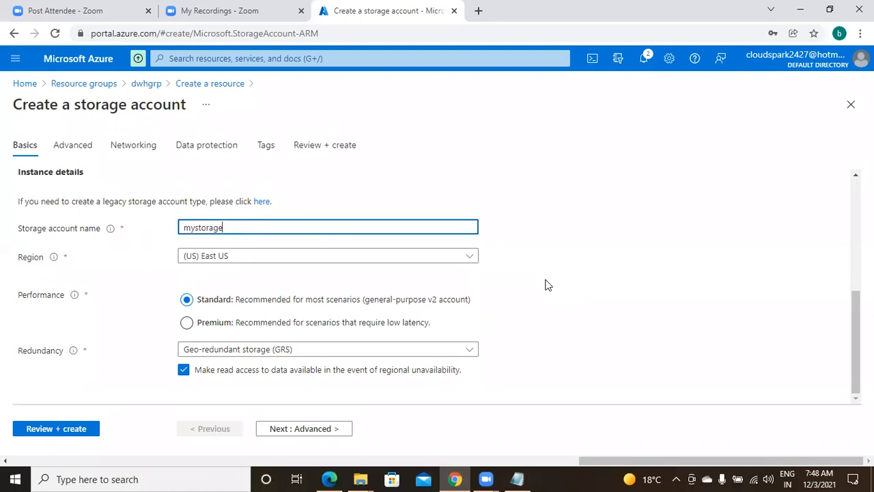
type("dd")
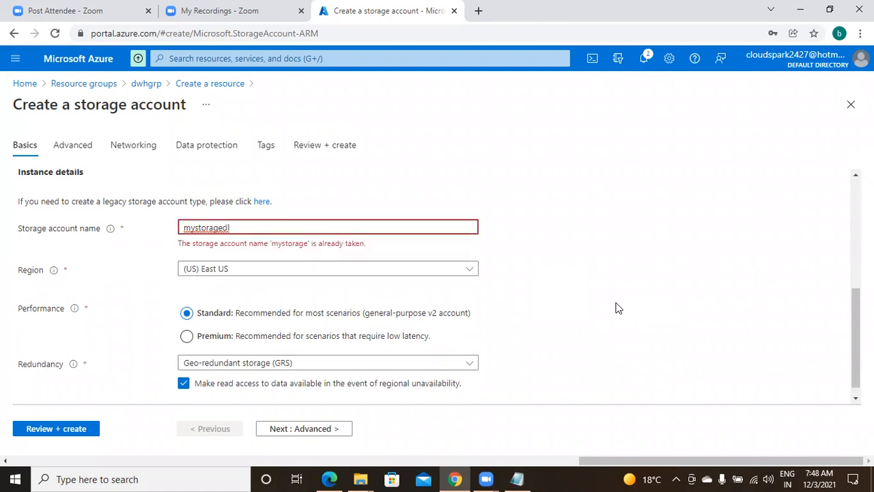
type("l1001")
key("BackSpace")
key("BackSpace")
key("BackSpace")
key("BackSpace")
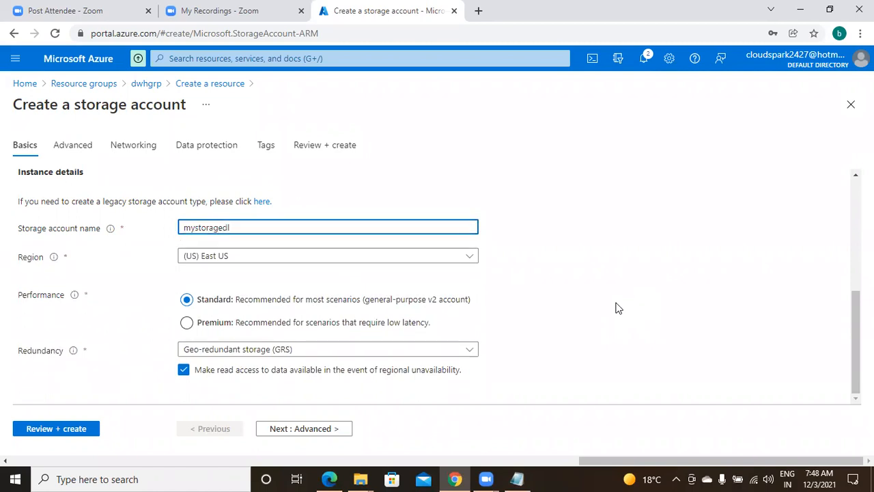
type("1009")
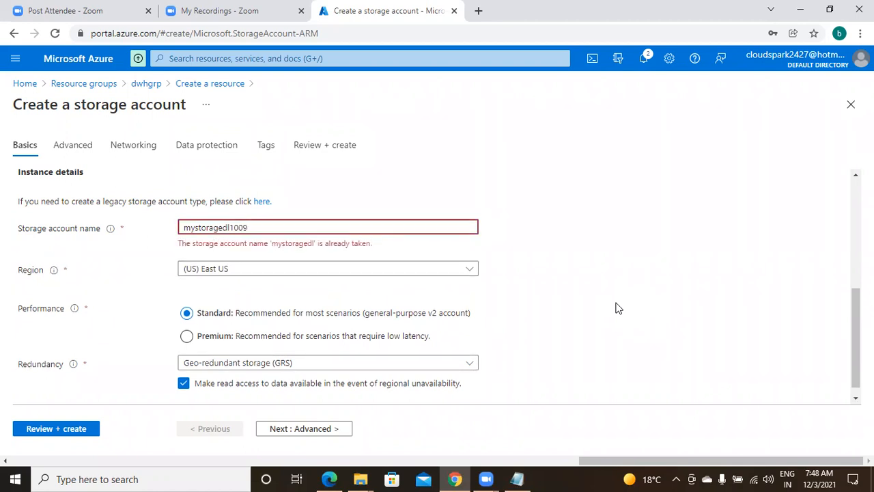
key("BackSpace")
key("BackSpace")
key("BackSpace")
key("BackSpace")
key("BackSpace")
key("BackSpace")
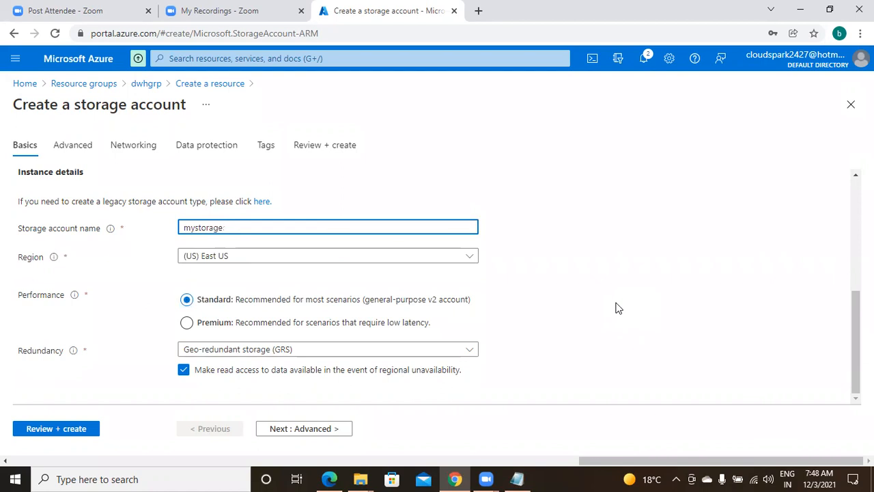
type("dl9009")
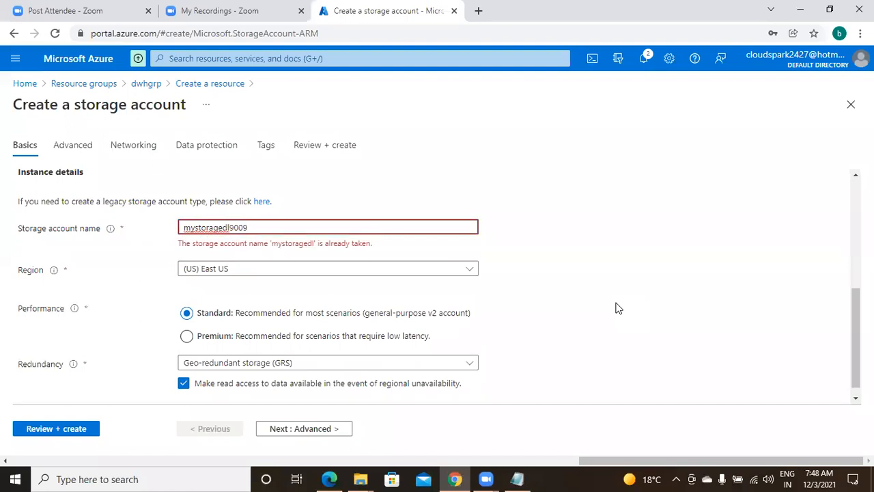
Step: Replace the rejected name with lakeoflake101
key("BackSpace")
key("BackSpace")
key("BackSpace")
key("BackSpace")
key("BackSpace")
key("BackSpace")
key("BackSpace")
key("BackSpace")
key("BackSpace")
key("BackSpace")
key("BackSpace")
key("BackSpace")
key("BackSpace")
key("BackSpace")
key("BackSpace")
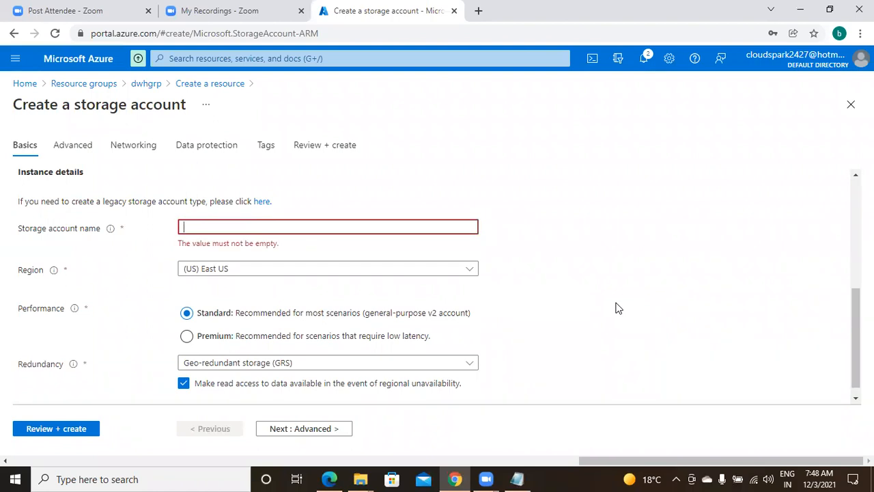
type("d")
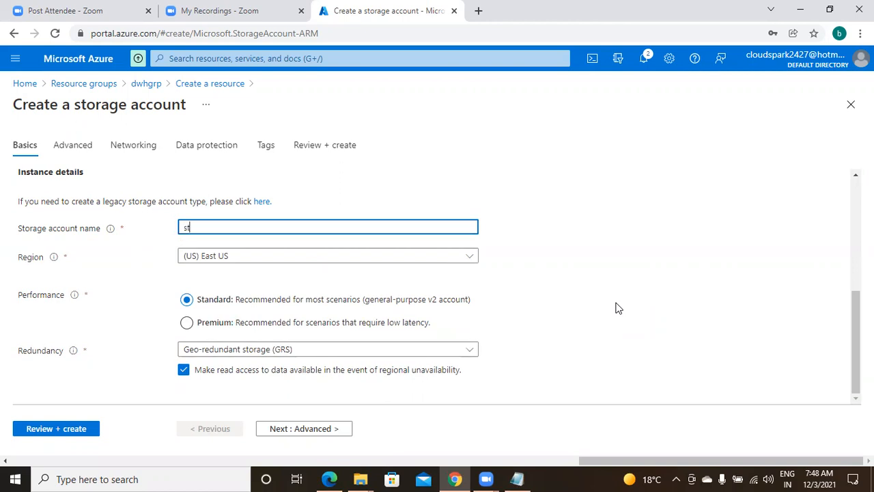
key("BackSpace")
type("lakeoflake")
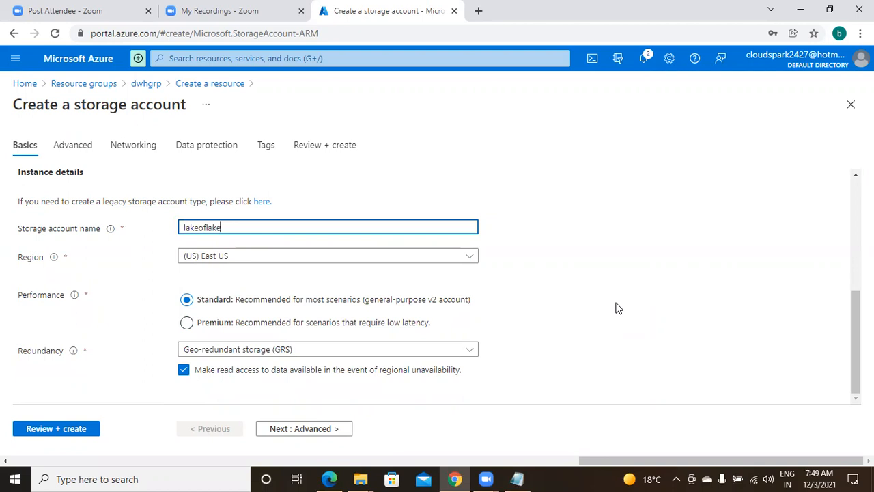
type("101")
Step: Add the line 'storage accunt name : lakeoflake101' to the lab notes, checking the name on the Azure form
left_click(517, 478)
type("st")
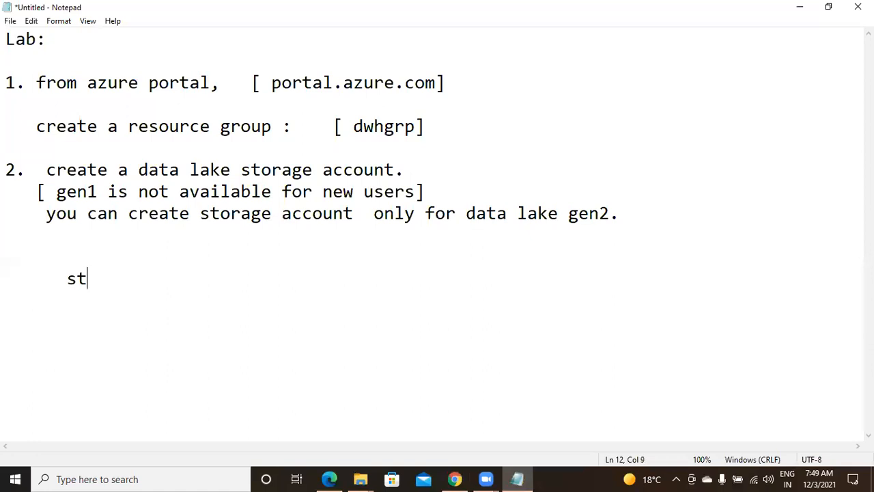
type("orage ac")
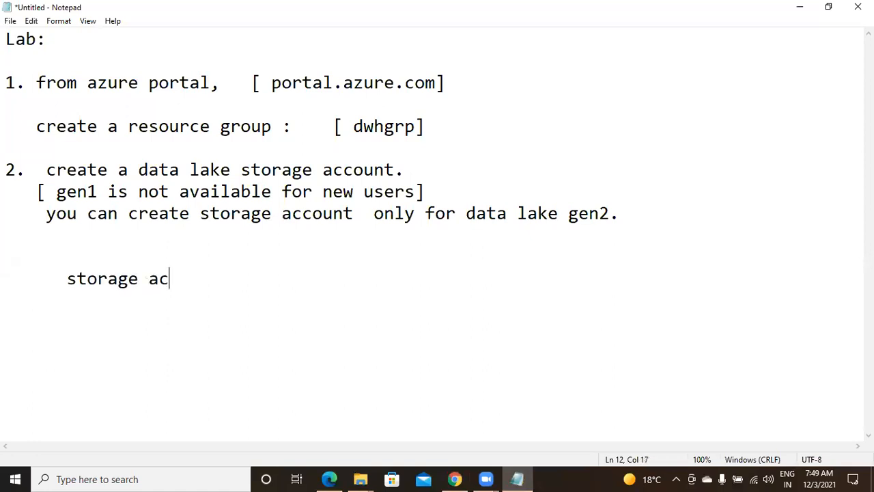
type("cunt name :")
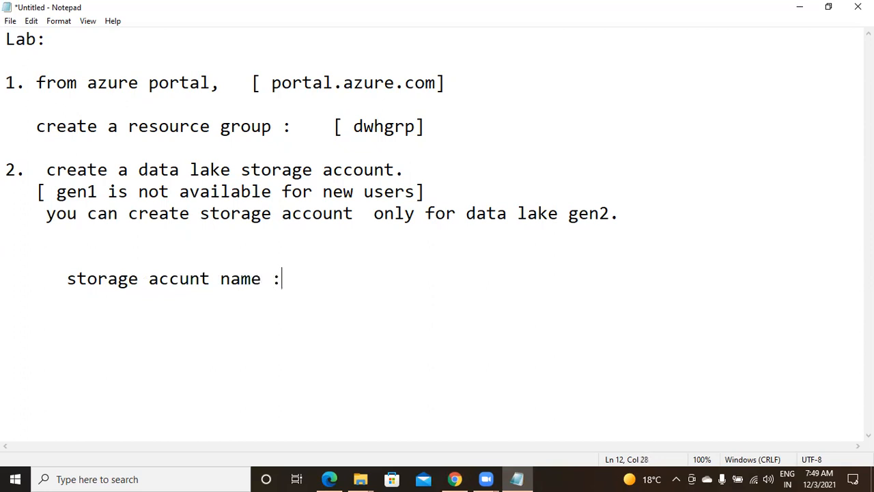
type(" lakeoflake")
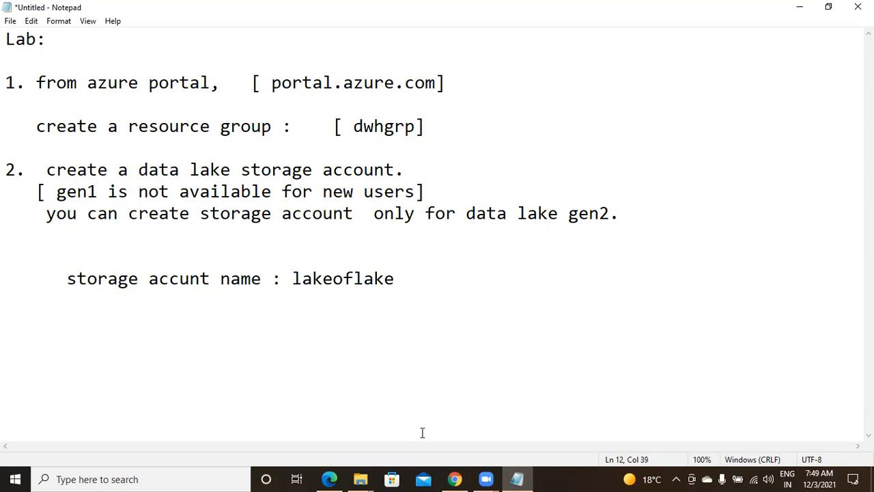
left_click(457, 478)
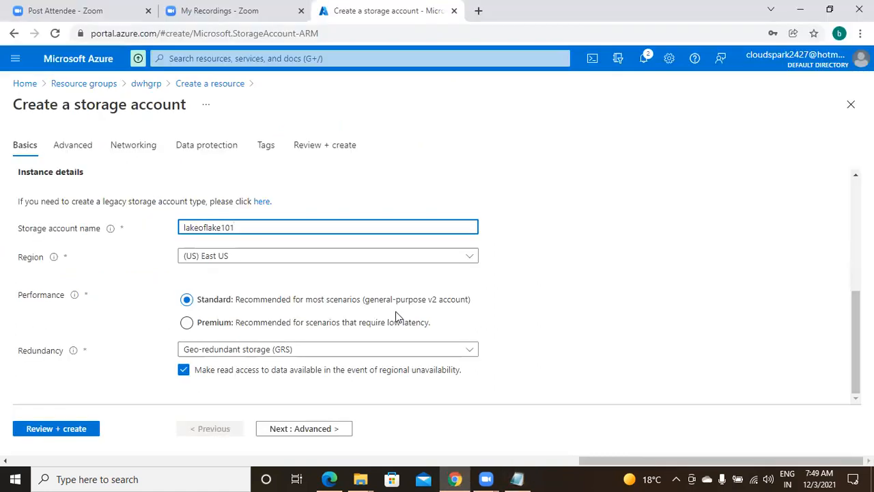
left_click(525, 477)
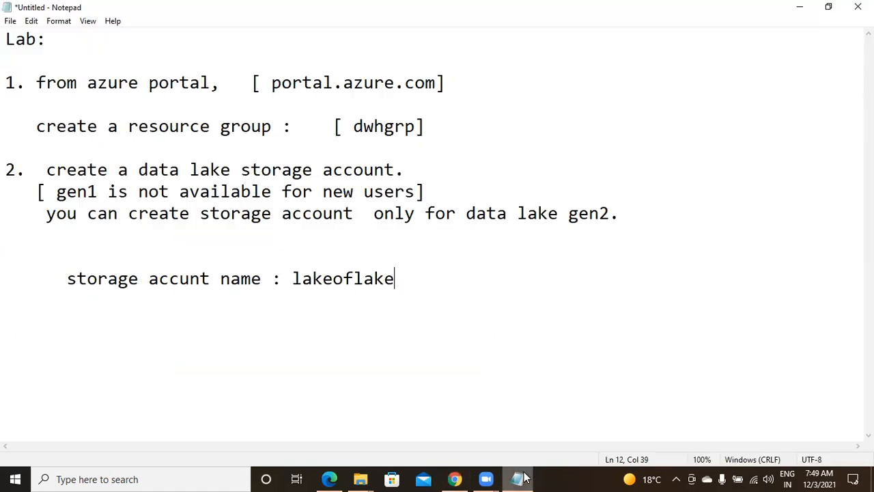
type("101")
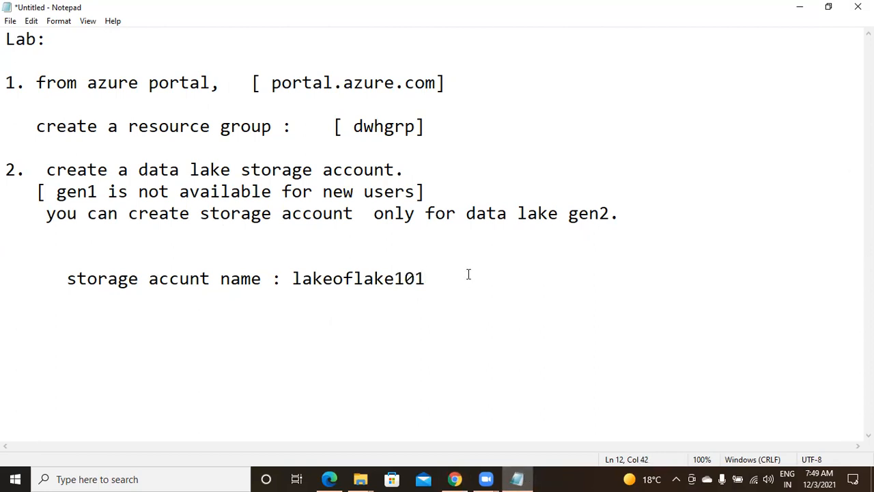
Step: Back on the Create a storage account form, leave the region set to (US) East US
left_click(461, 478)
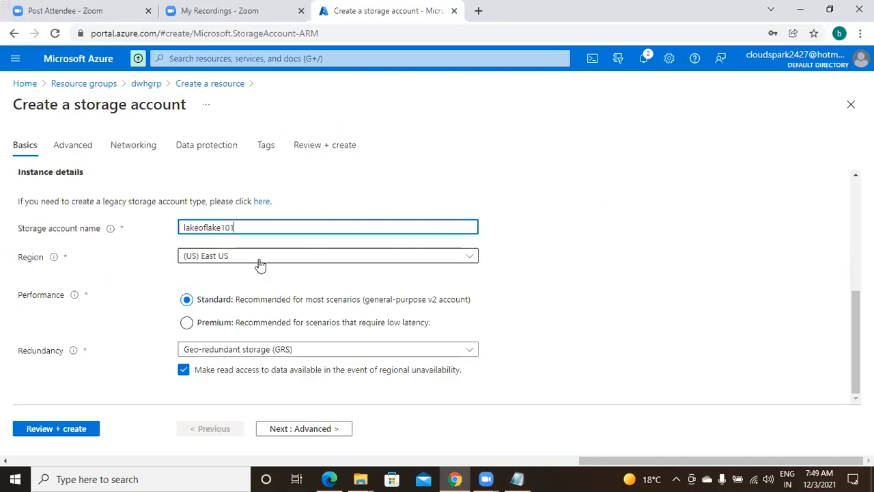
left_click(260, 266)
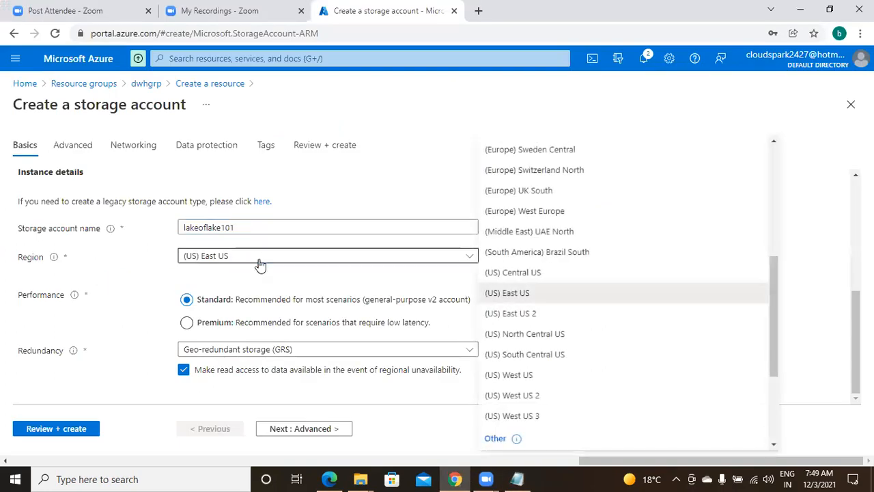
left_click(259, 265)
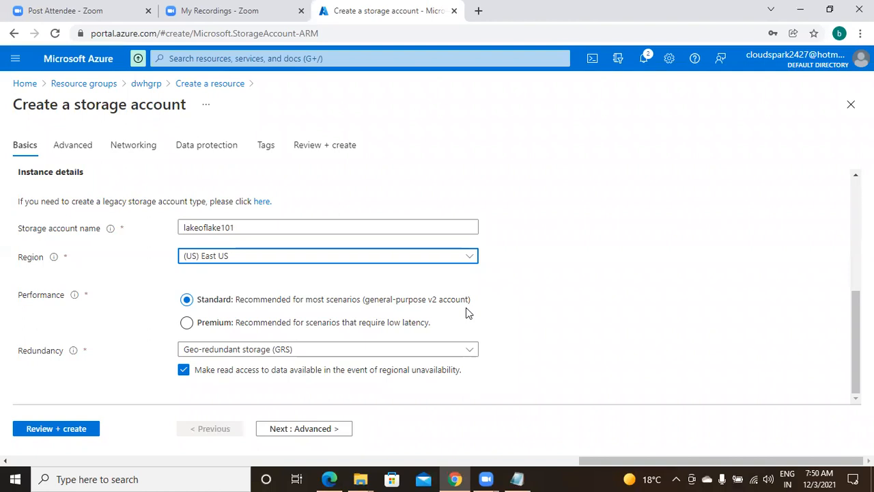
left_click(259, 304)
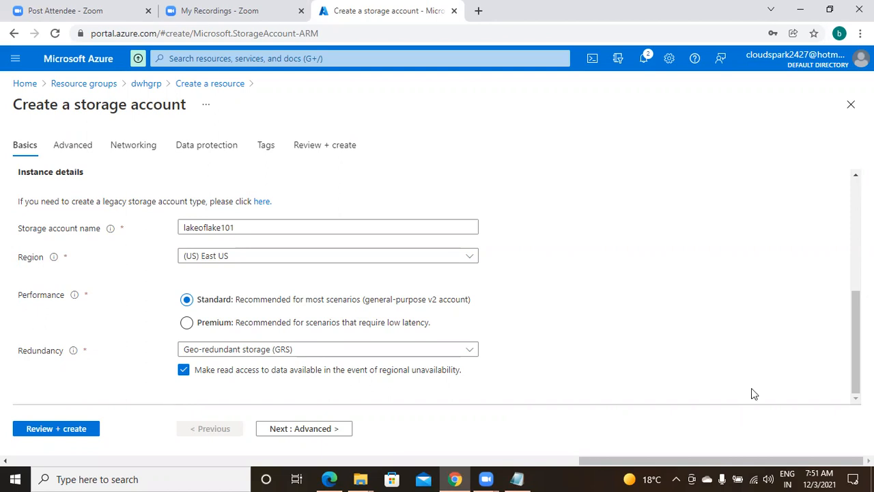
Step: Review the lakeoflake101 settings until Validation passed, then create the storage account in dwhgrp
left_click(56, 428)
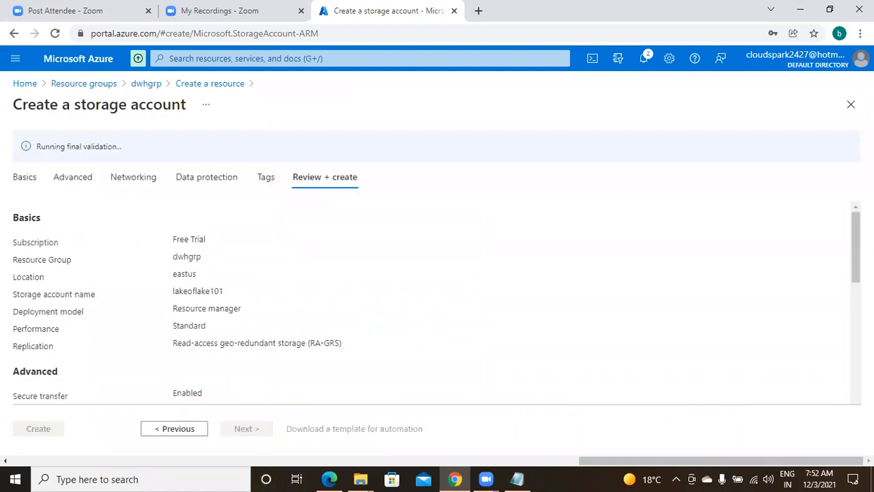
scroll(771, 228, "down", 1)
scroll(437, 300, "down", 5)
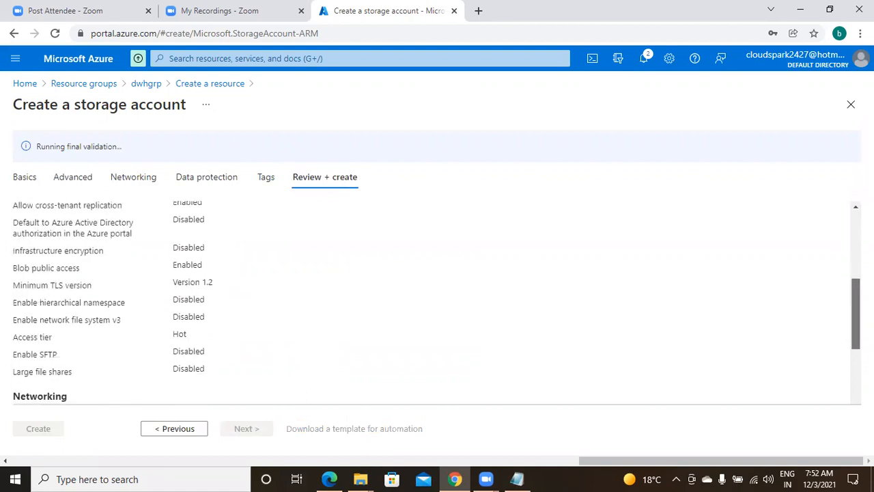
scroll(176, 356, "down", 4)
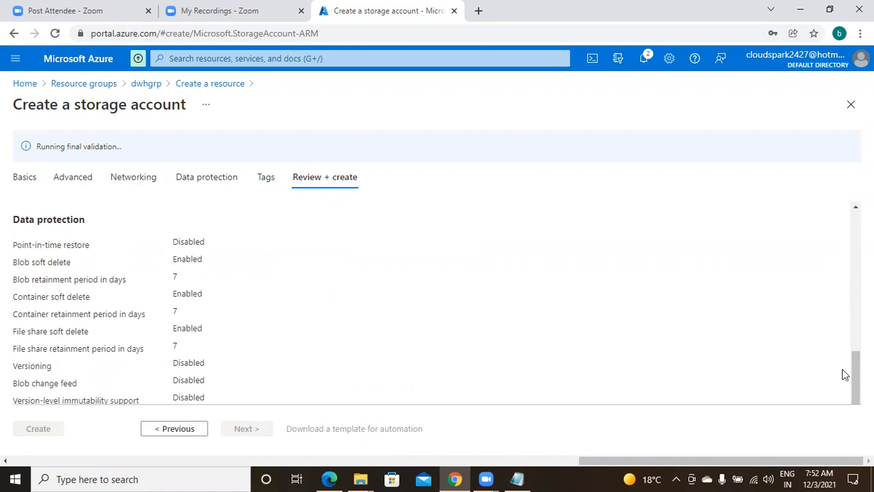
left_click_drag(856, 372, 843, 218)
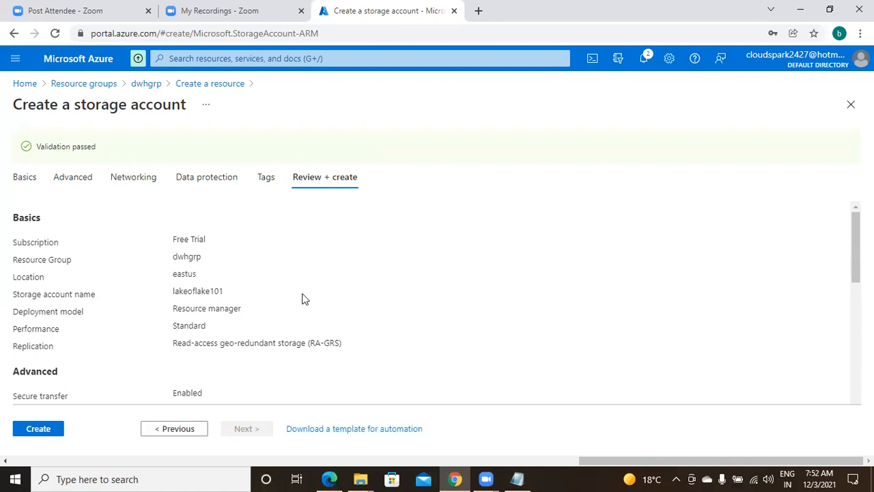
left_click(16, 424)
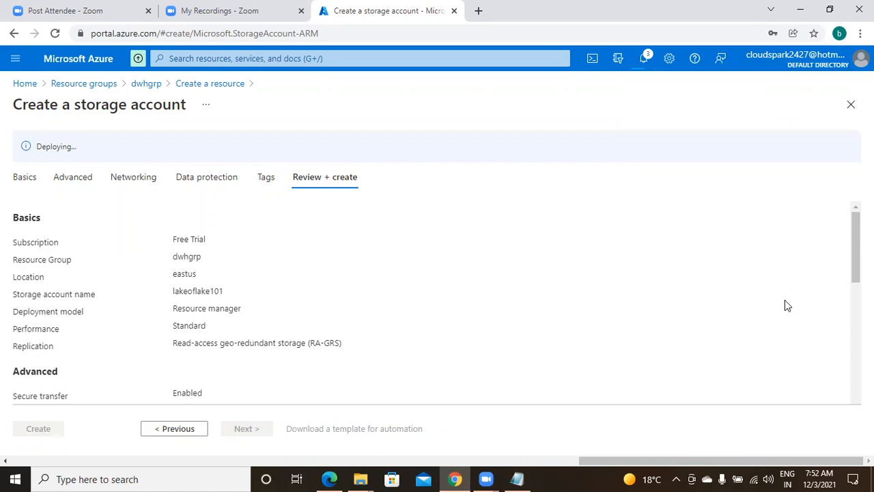
left_click(522, 478)
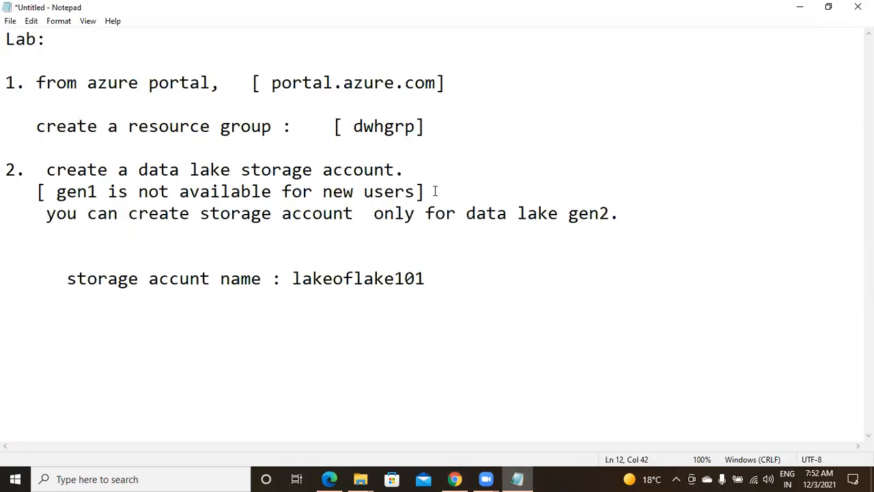
Step: Add 'data lake adv: unlimited storage and all varieties of data' below the gen2 line in the notes
left_click(640, 213)
key("Return")
key("Return")
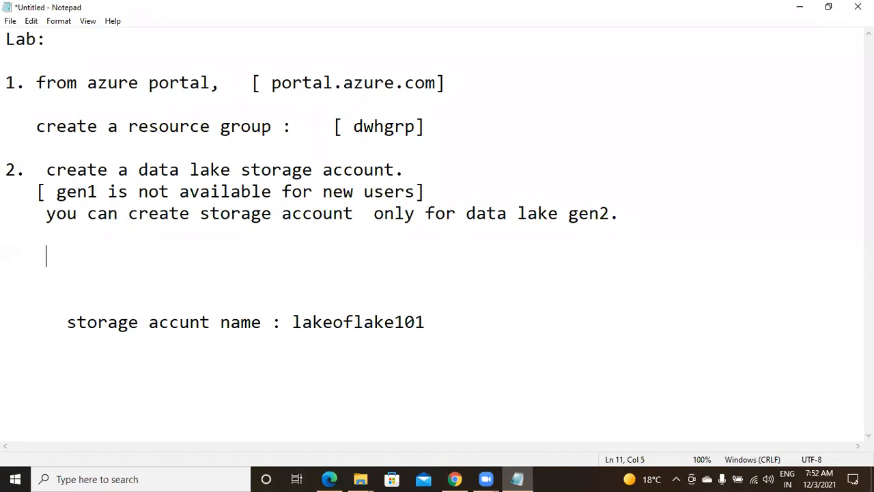
type("data lake a")
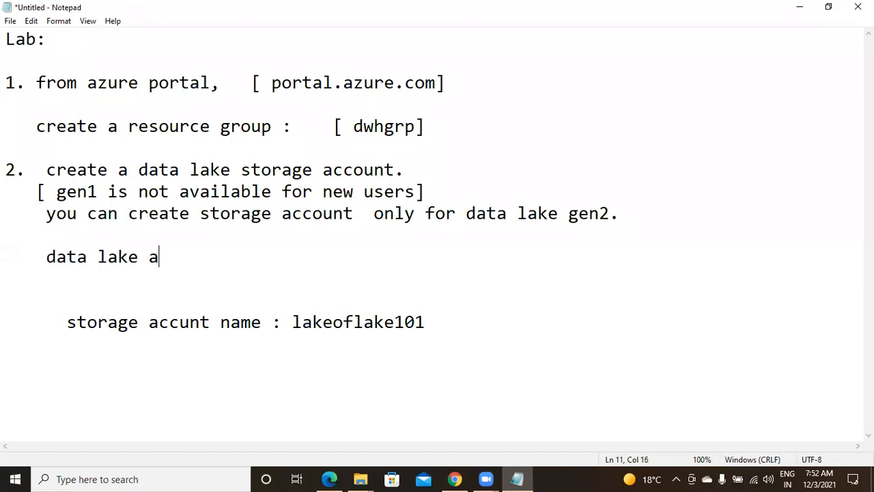
type("dv:  unlme")
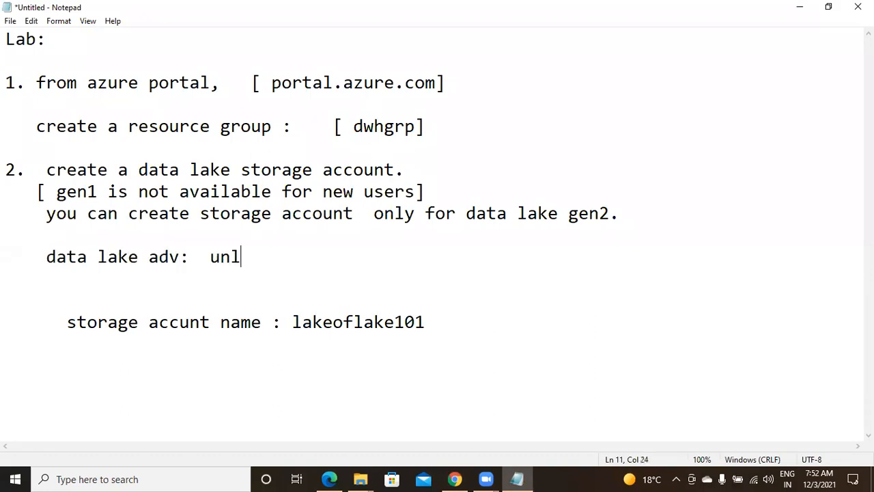
key("BackSpace")
key("BackSpace")
type("imite")
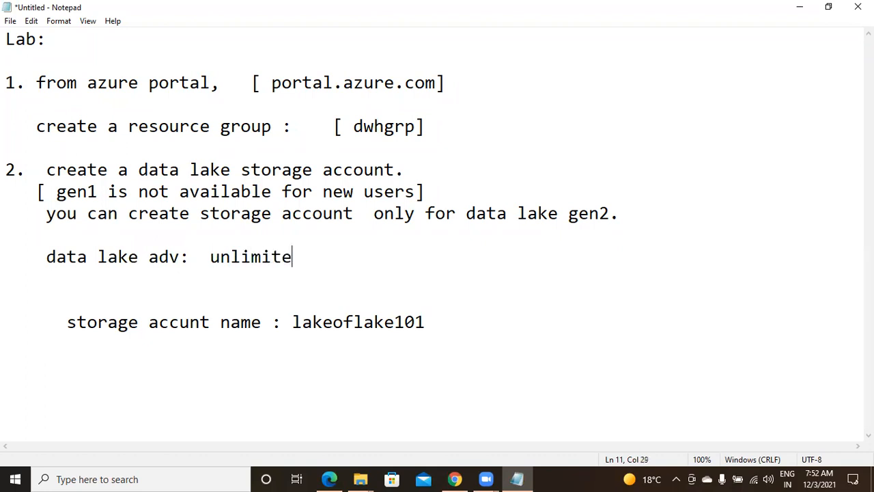
type("d storage")
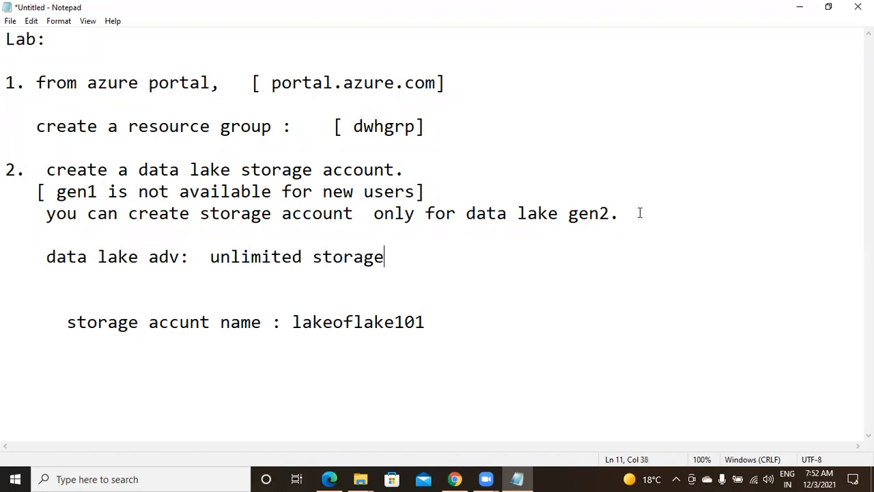
type(" an")
key("BackSpace")
type("d all vari")
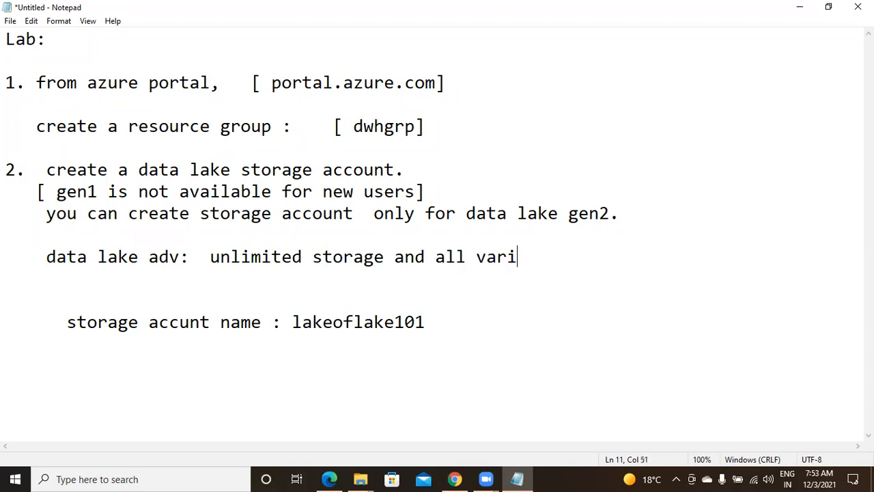
type("eties of data")
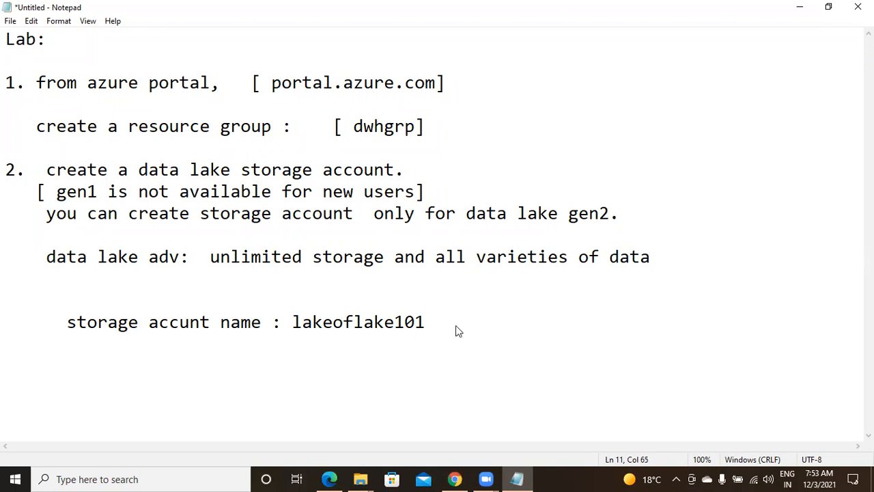
key("alt+Tab")
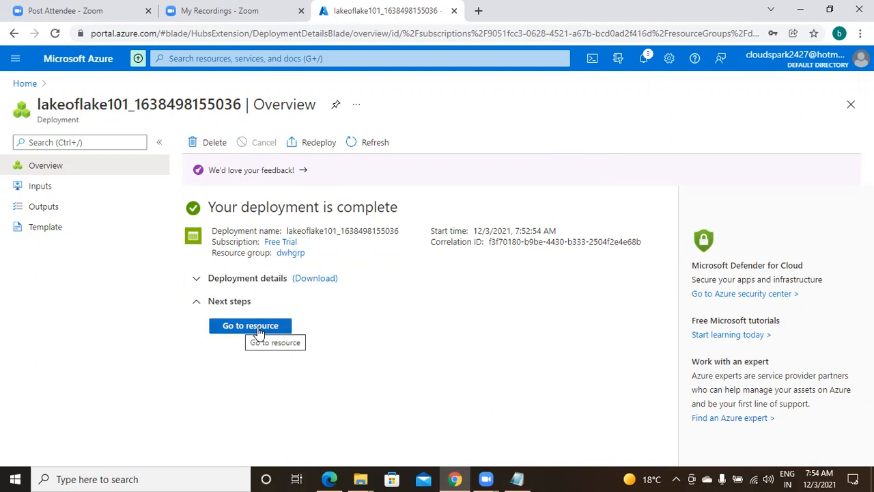
Step: Find the dwhgrp resource group through the 'res' search and open lakeoflake101 from its resources
left_click(232, 58)
type("res")
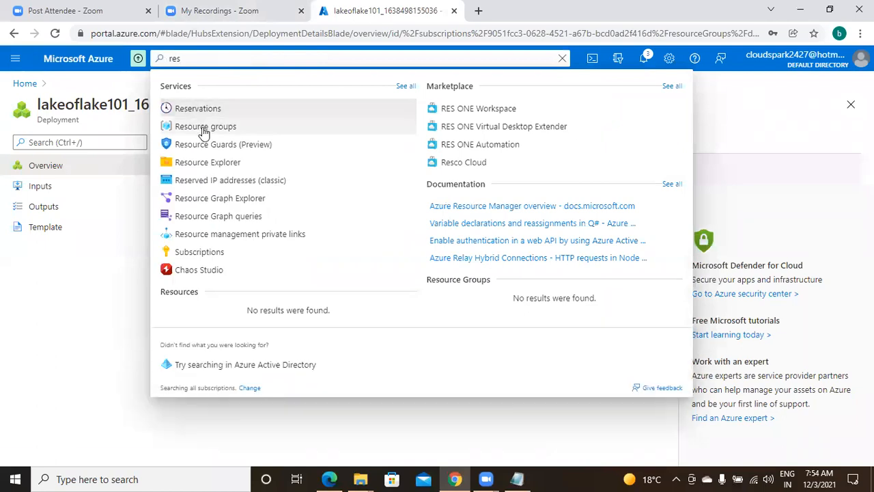
left_click(205, 128)
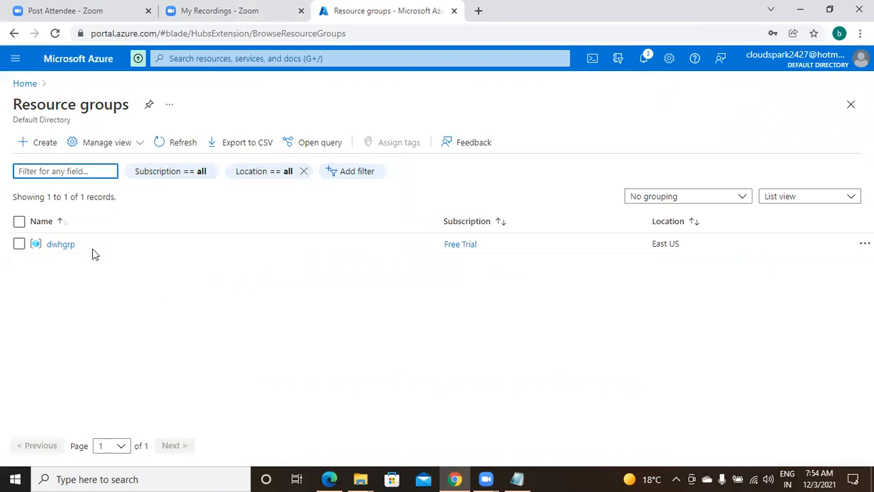
left_click(70, 246)
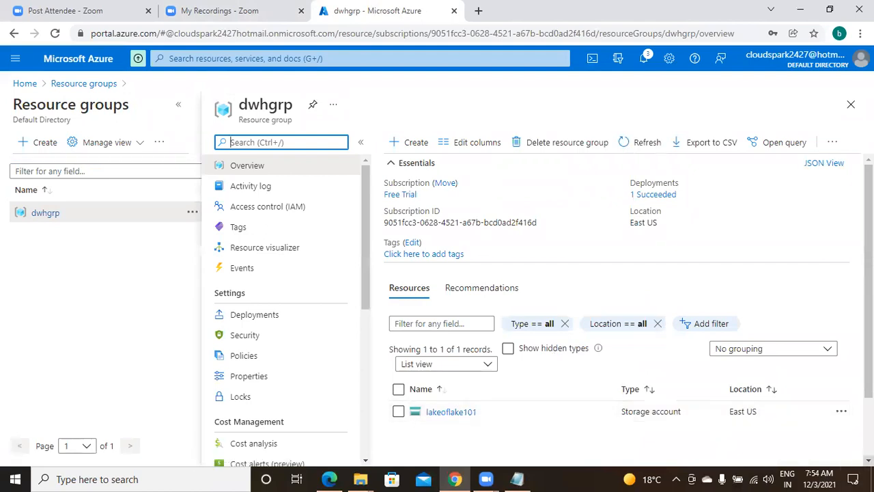
scroll(625, 307, "down", 1)
scroll(625, 307, "down", 1)
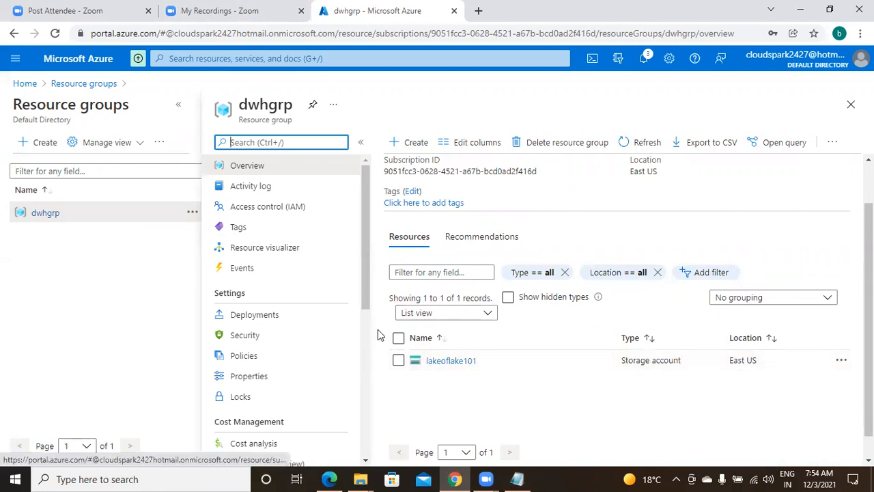
left_click(610, 416)
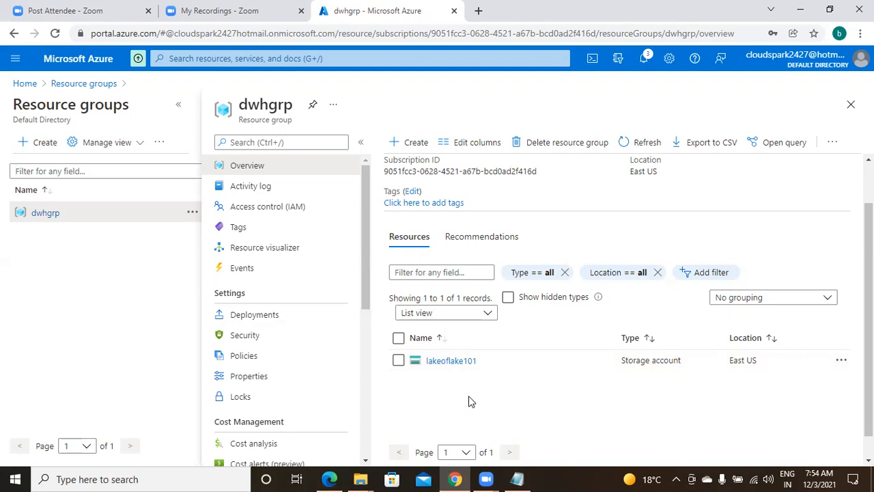
left_click(453, 362)
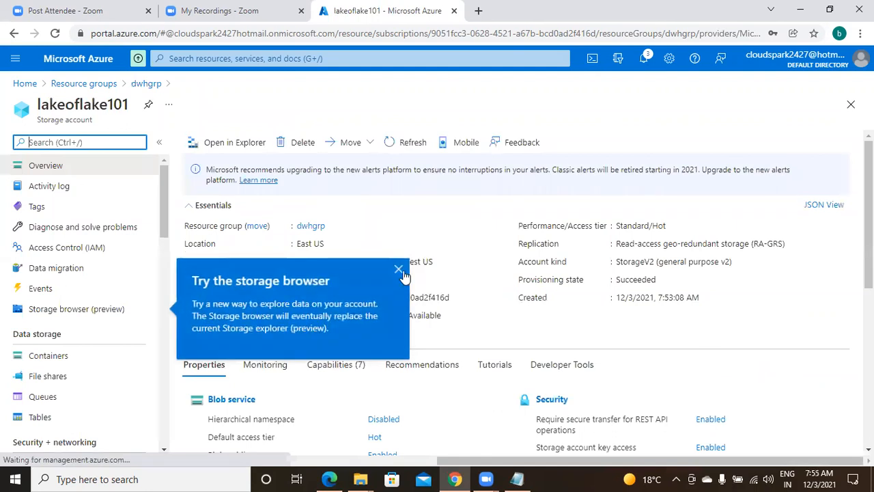
Step: Dismiss the storage browser callout and show lakeoflake101's Containers page
left_click(791, 331)
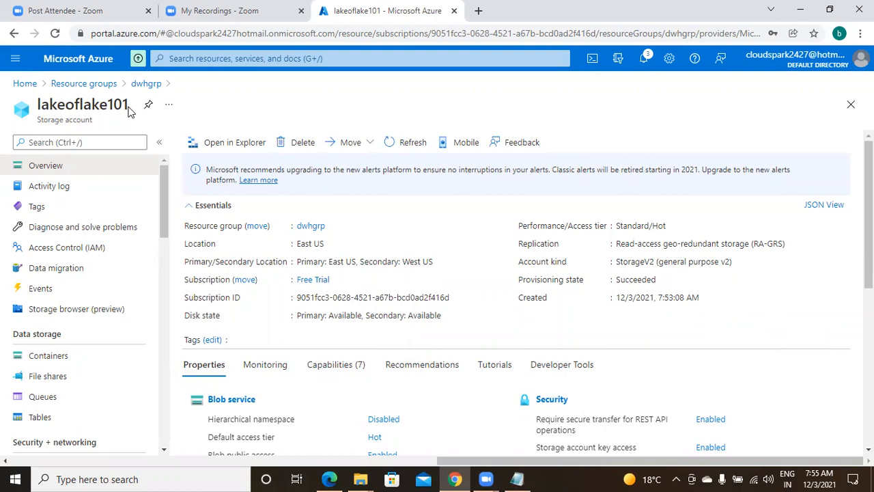
left_click(47, 365)
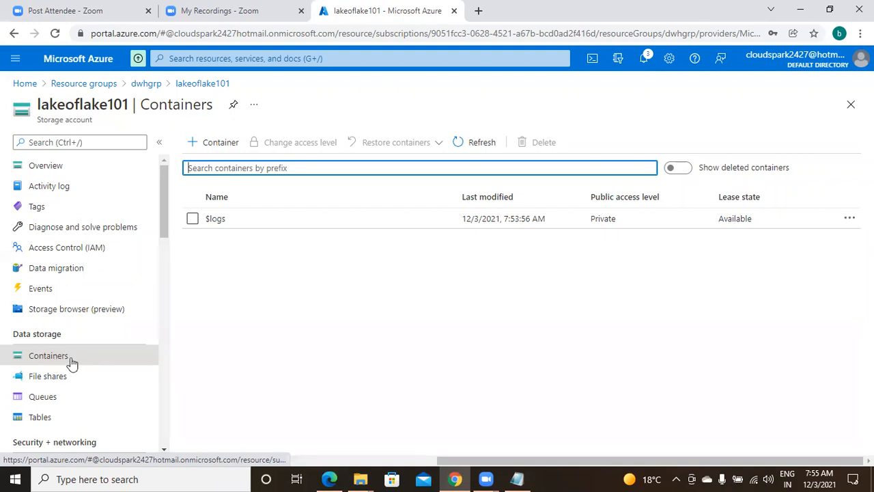
left_click(60, 360)
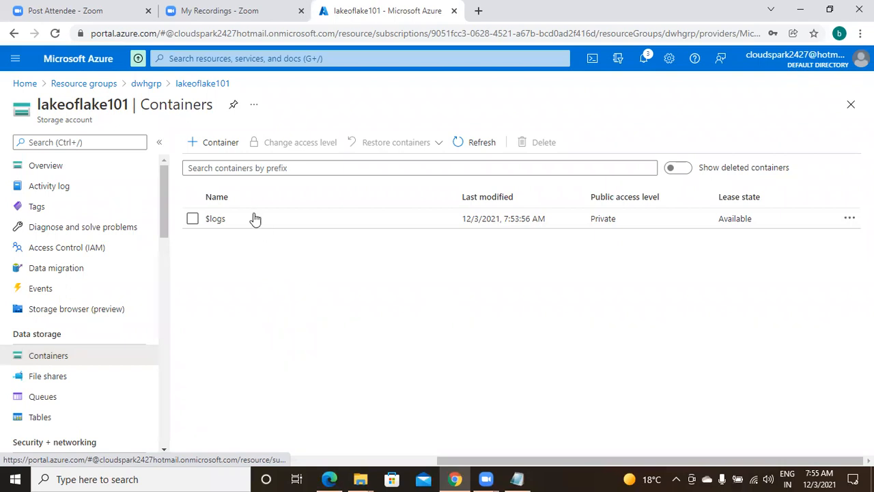
Step: Create a private container named 'mycontainer', correcting the mistyped name 'mydata'
left_click(216, 149)
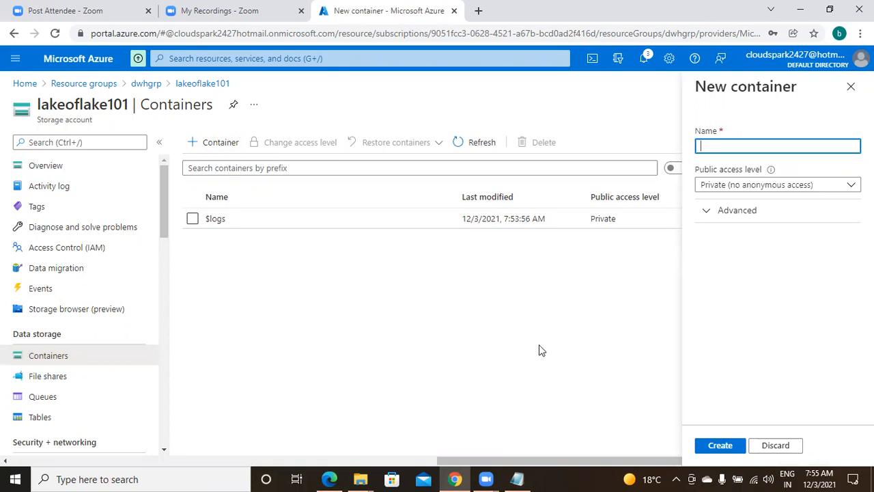
type("myconta")
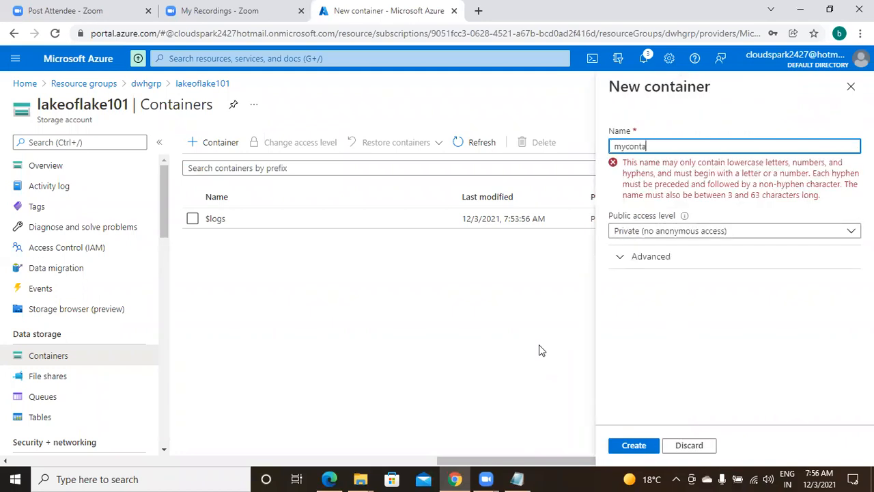
type("iner")
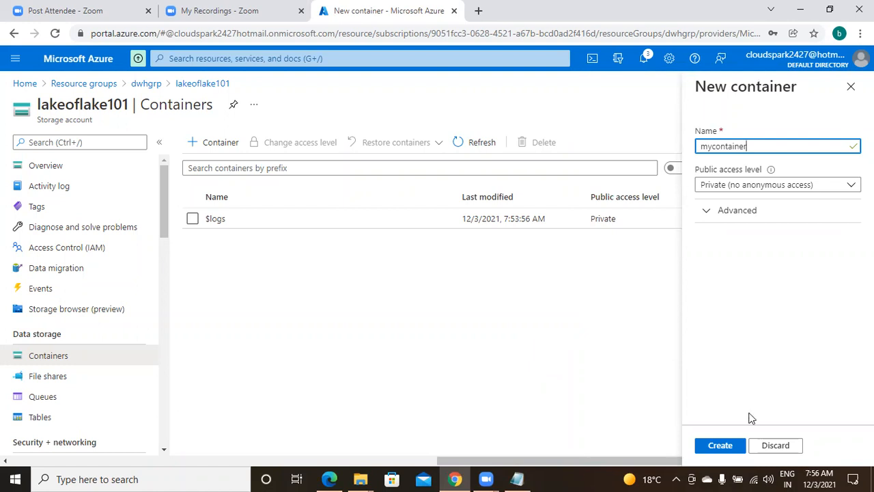
left_click(722, 446)
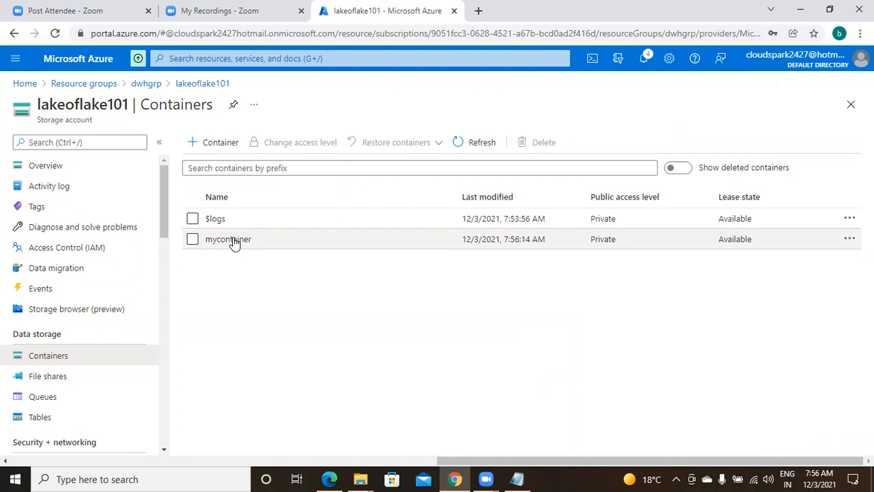
Step: Open mycontainer and bring up its Upload blob pane
left_click(229, 239)
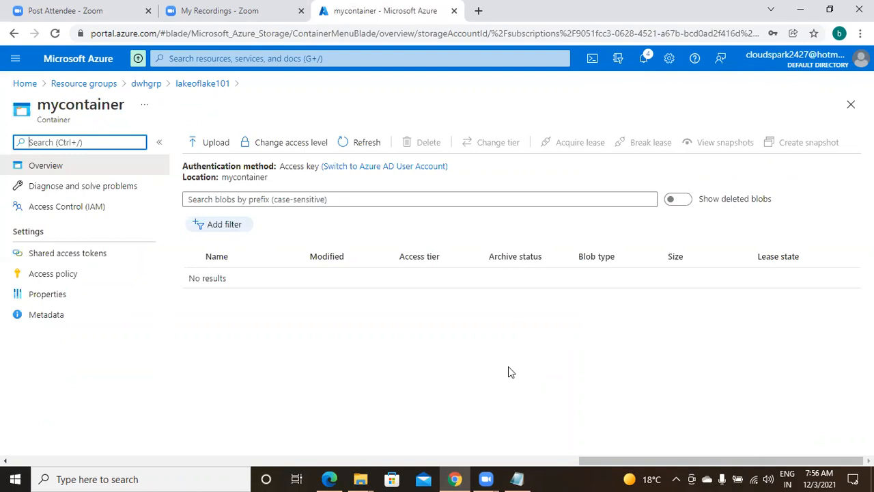
left_click(205, 144)
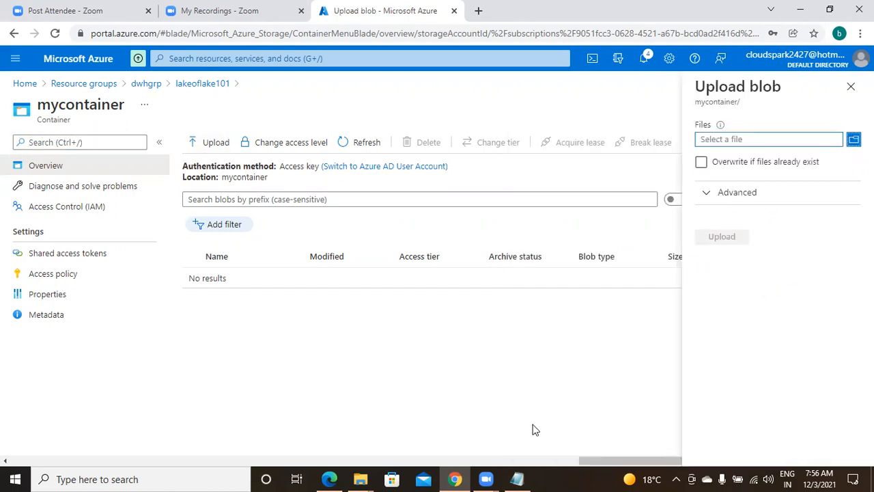
Step: Choose adf2.txt from the Desktop's bharat folder as the file to upload
left_click(772, 141)
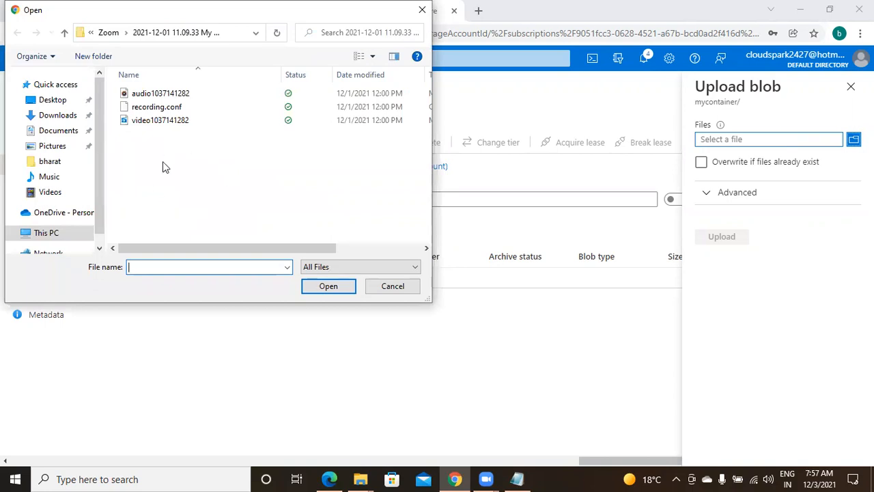
left_click(52, 100)
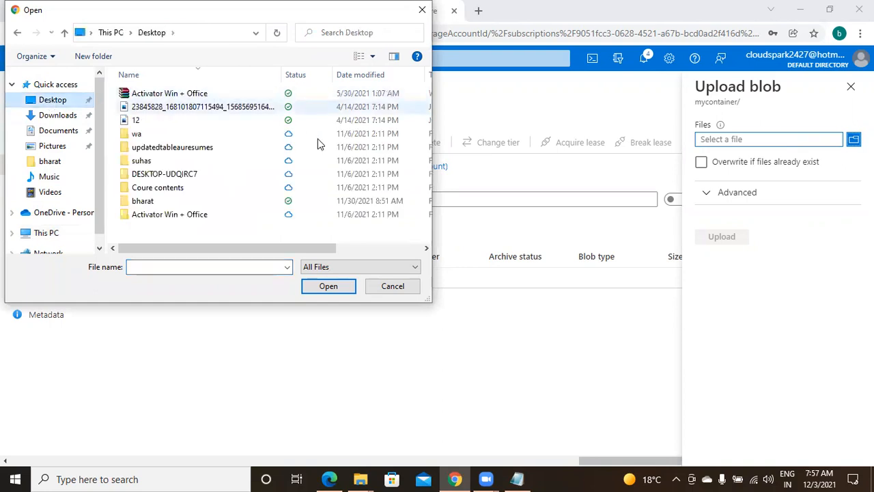
left_click(177, 205)
double_click(178, 205)
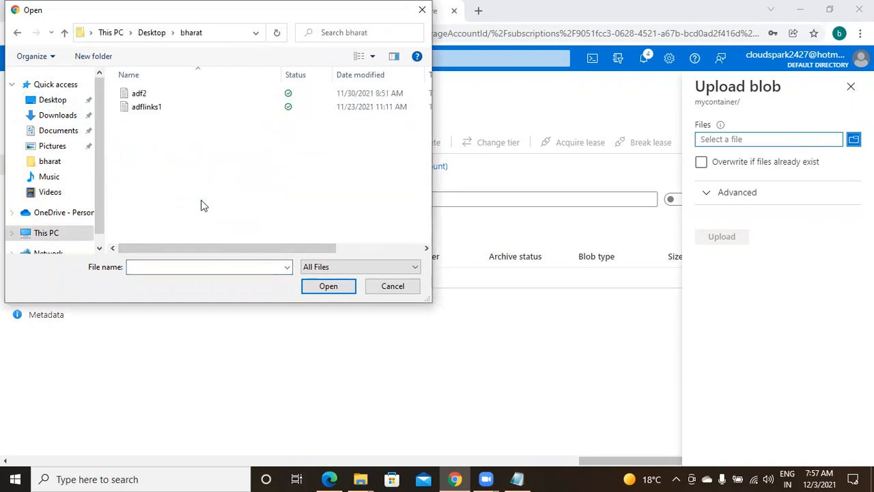
left_click(151, 96)
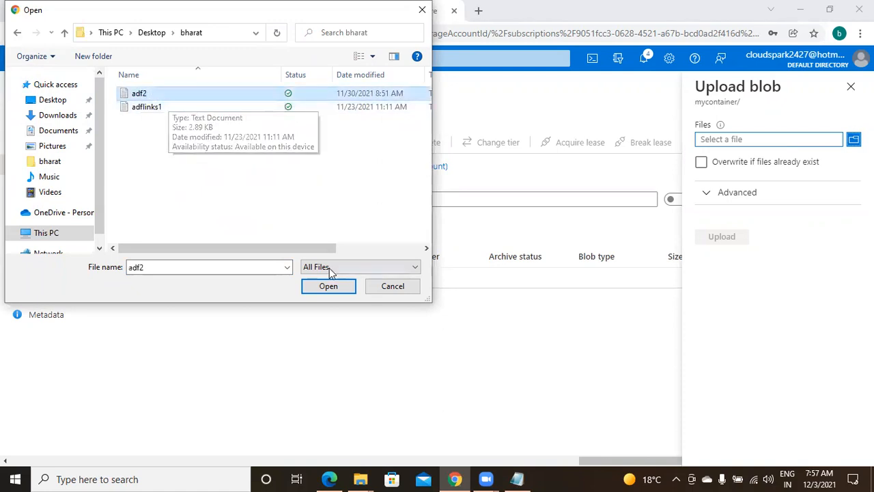
left_click(329, 286)
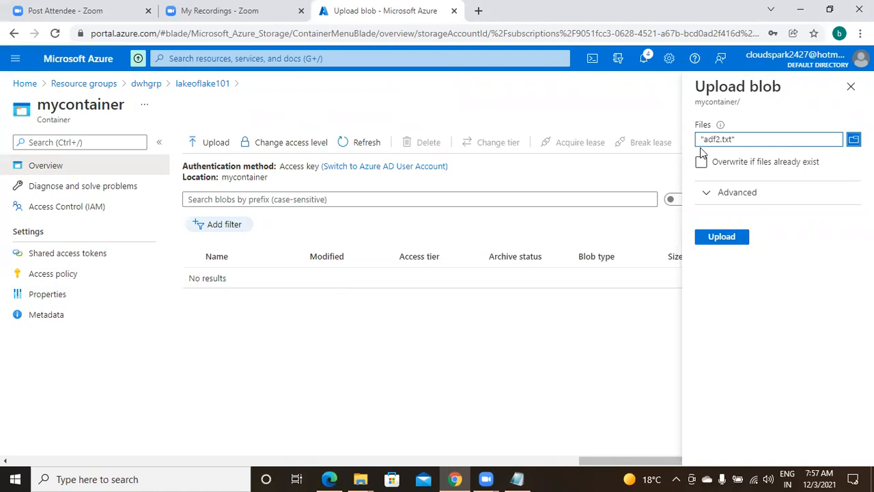
Step: Upload adf2.txt into mycontainer, close the upload pane, and return to the Notepad notes
left_click(725, 237)
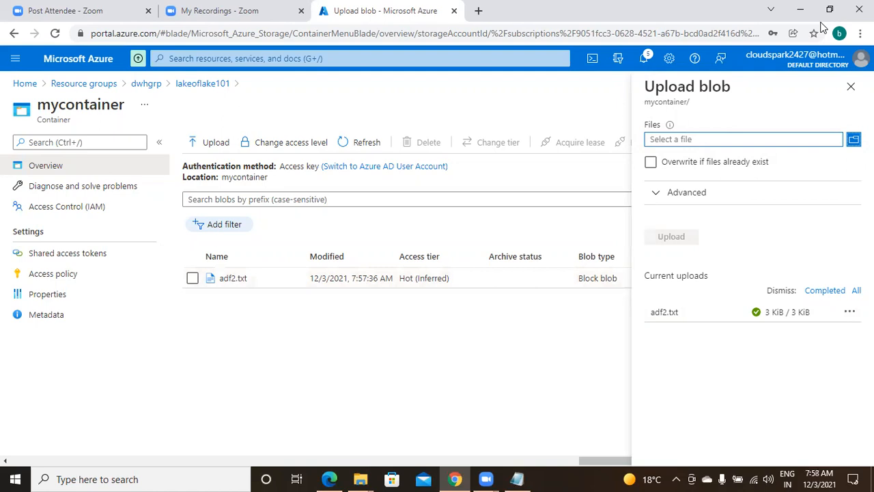
left_click(850, 89)
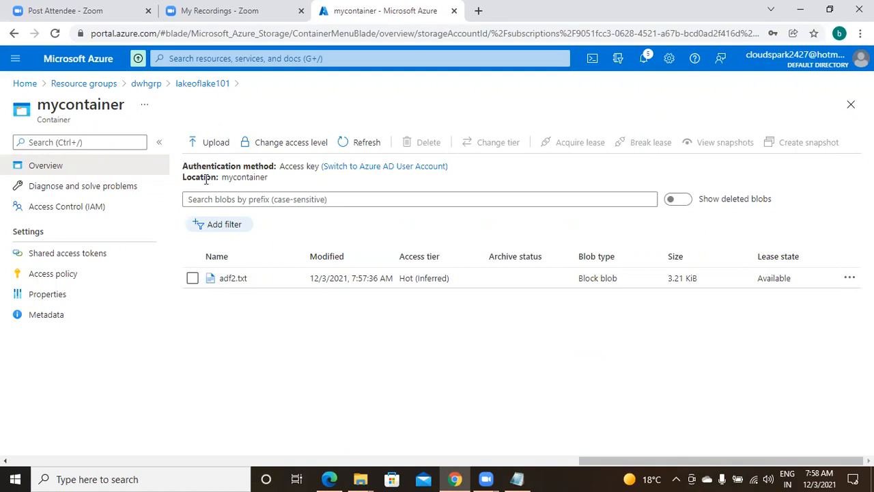
left_click(519, 478)
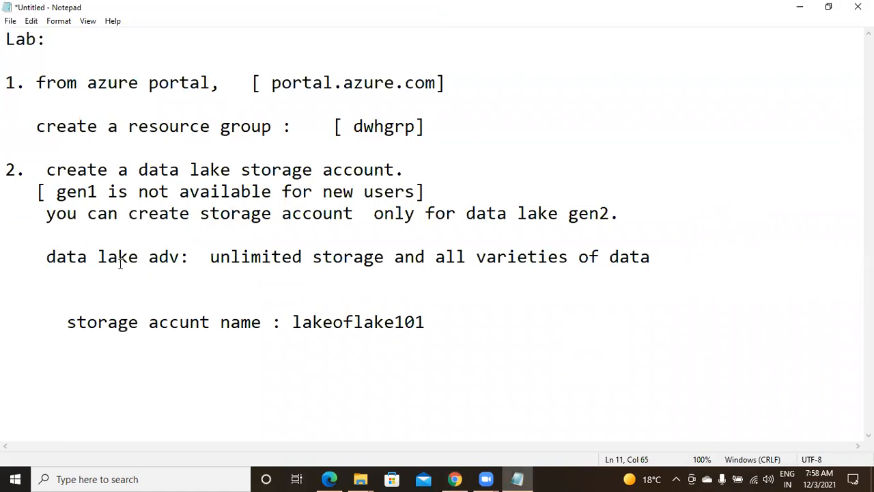
Step: Launch Notepad from Windows search and maximize its window
left_click(58, 478)
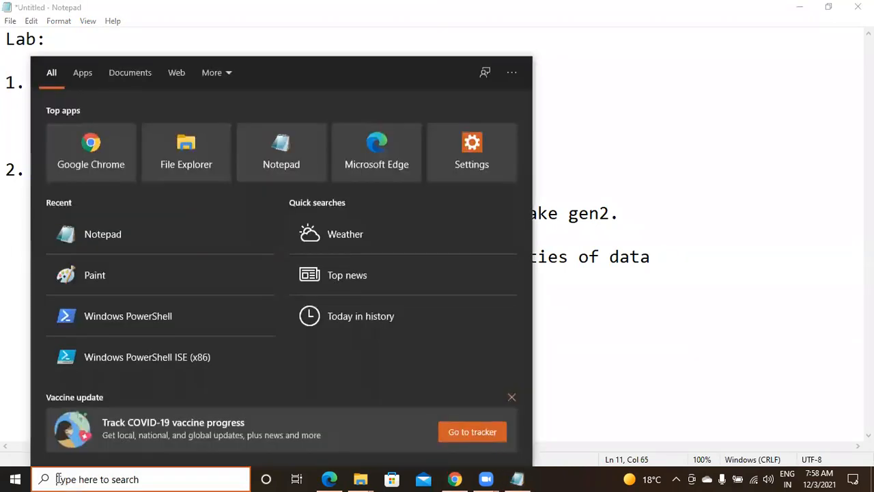
type("notepad")
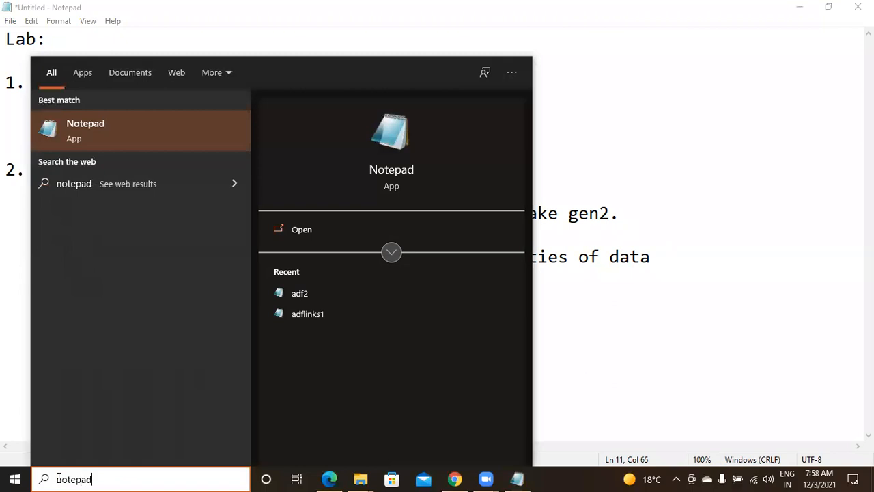
left_click(147, 135)
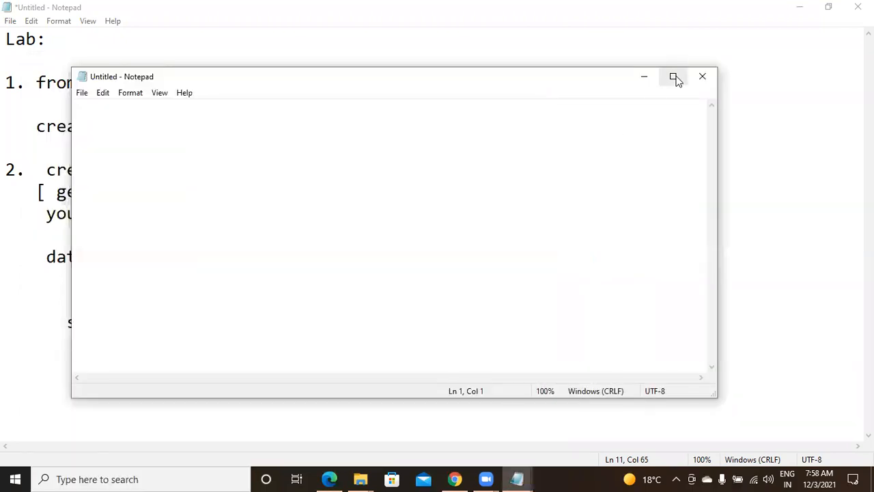
left_click(672, 77)
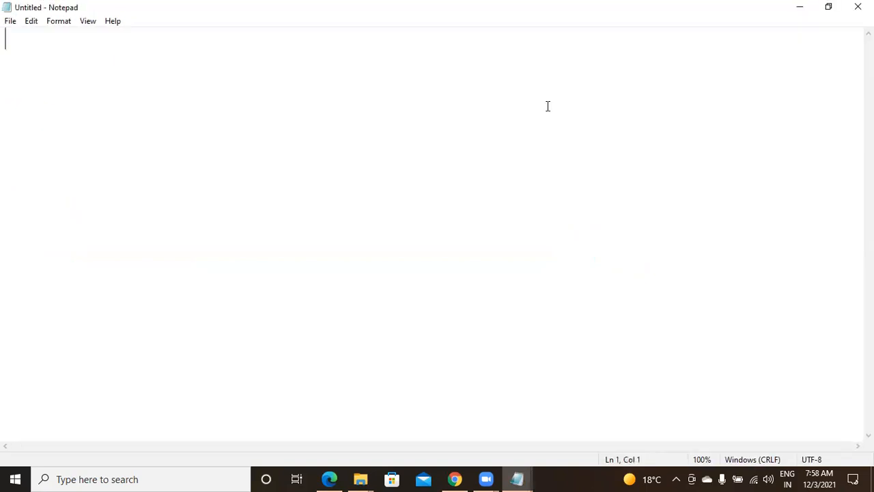
Step: Type the header id,name,sal,gend,dno with rows 101,aaaa,80000,m,11 and 102,bbbbb,90000,f,12
type("id,name,sal,dno ,")
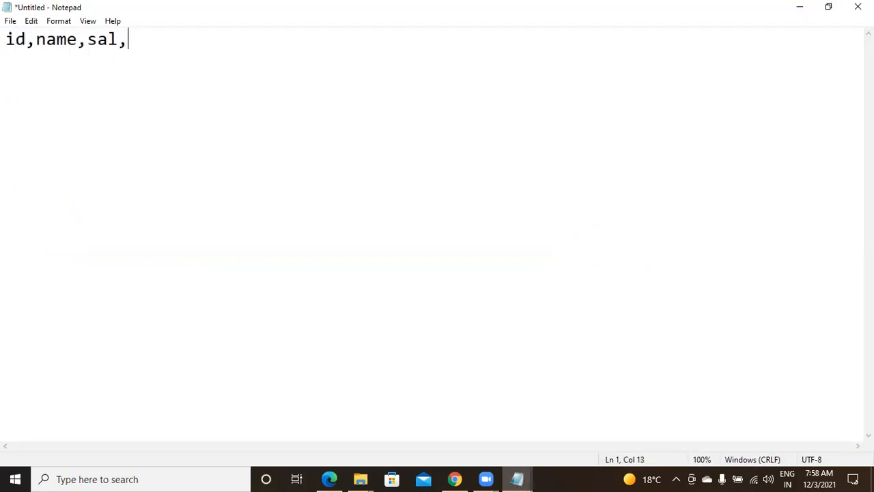
key("BackSpace")
key("BackSpace")
key("BackSpace")
key("BackSpace")
key("BackSpace")
type("gend,dno")
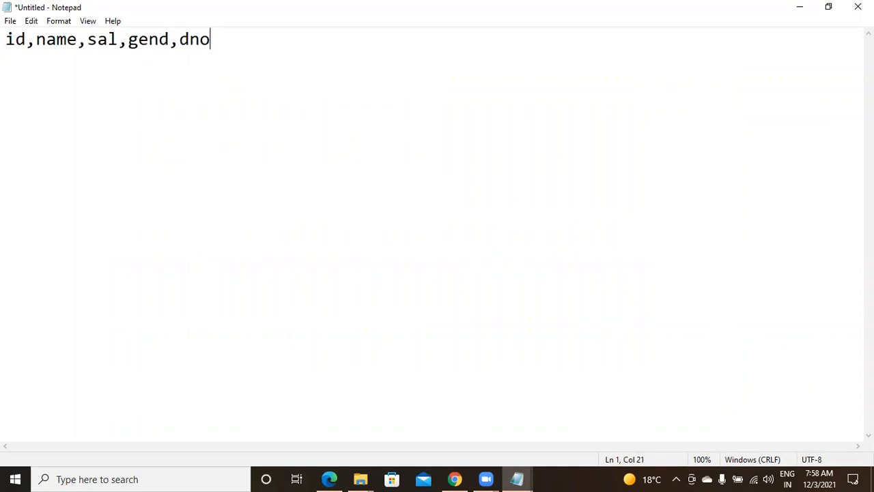
key("Return")
type("101,aaaa,")
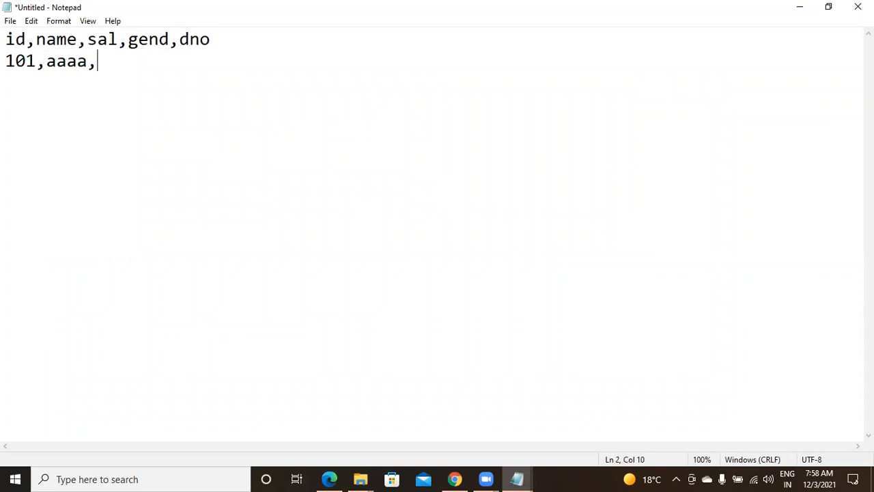
type("80000,m,11")
key("Return")
type("102,bbbbb,90")
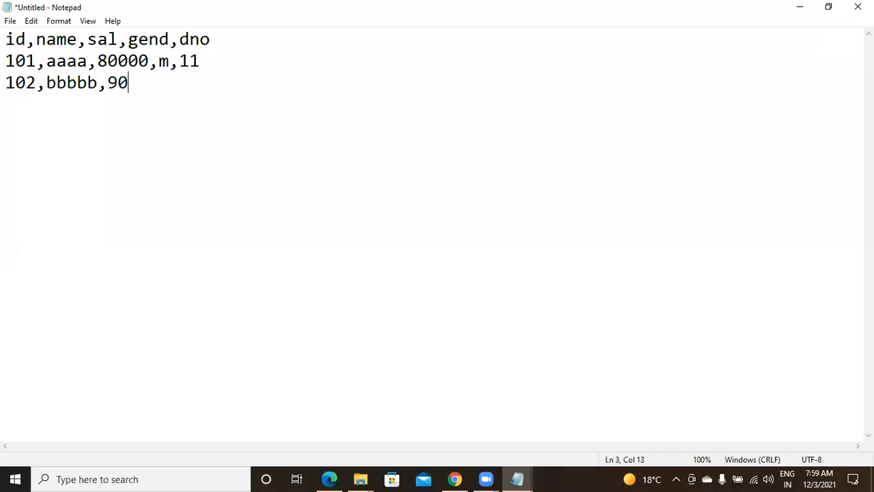
type("000,f,12")
Step: Add rows 103,ccccc,100000,m,11; 104,ddd,120000,f,11; and 105,eee,140000,m,12
key("Return")
type("103,ccccc,")
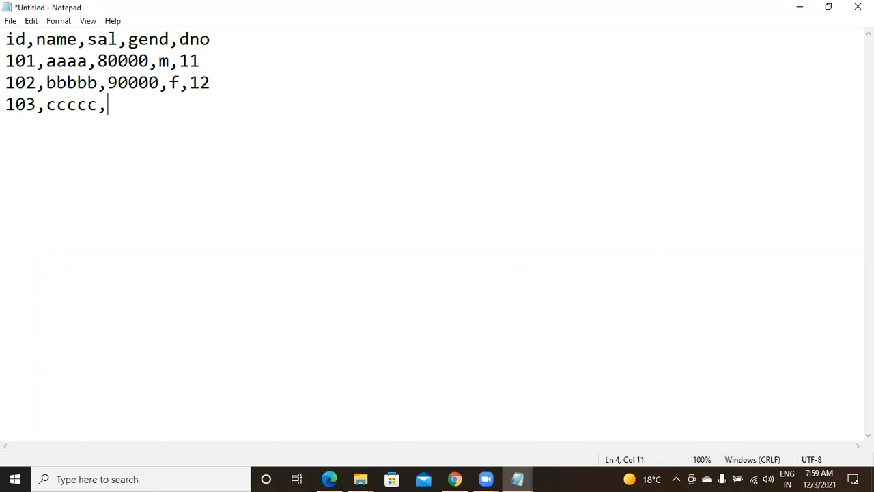
type("10000")
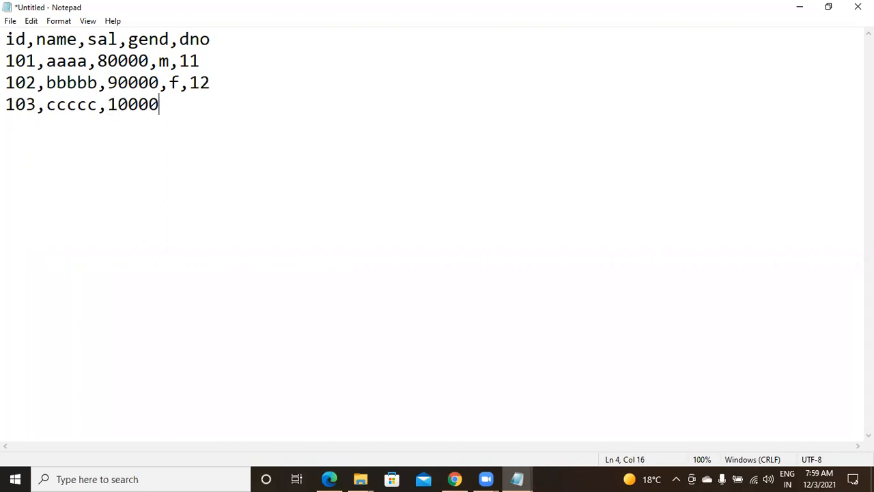
type("0,m,11")
key("Return")
type("1")
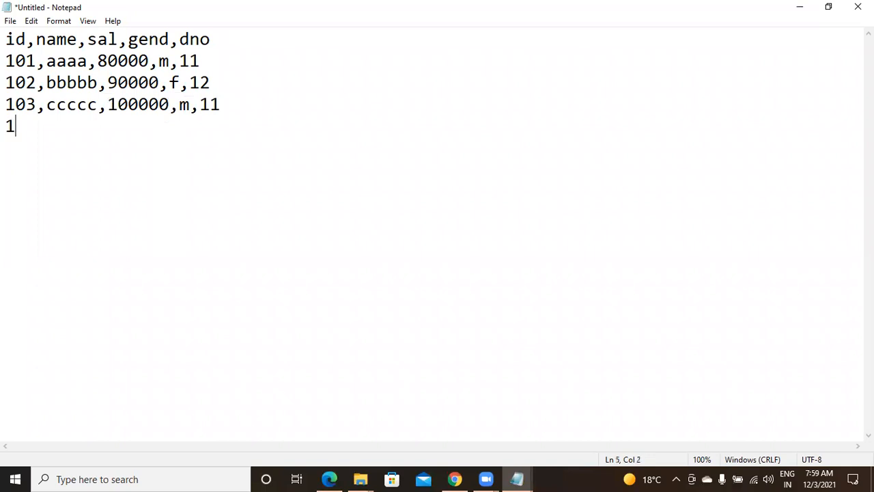
type("04,ddd,120000,f,")
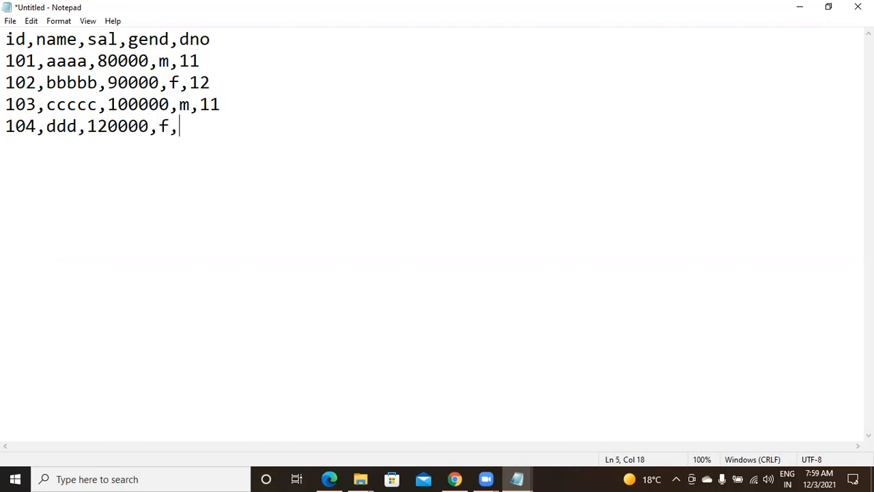
type("1")
type("1")
key("Return")
type("105,")
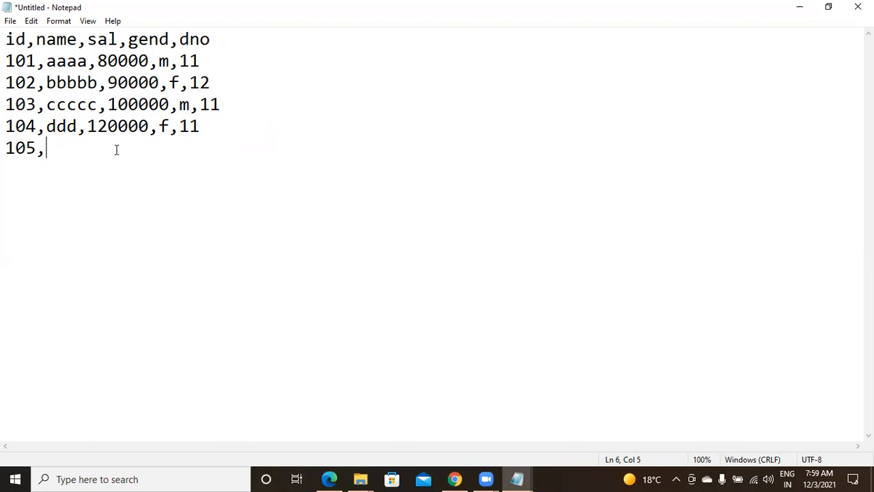
type("eee,1")
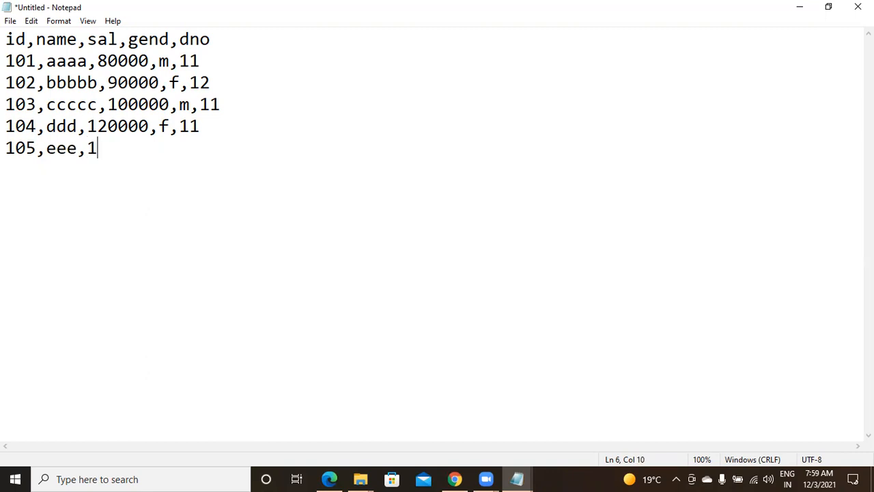
type("40000,m,12")
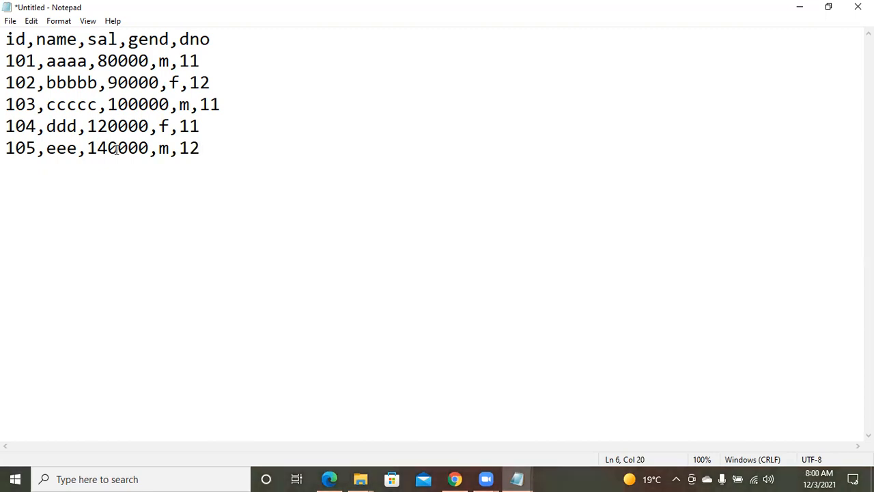
Step: Save the CSV as emp and return to the Azure portal
key("ctrl+s")
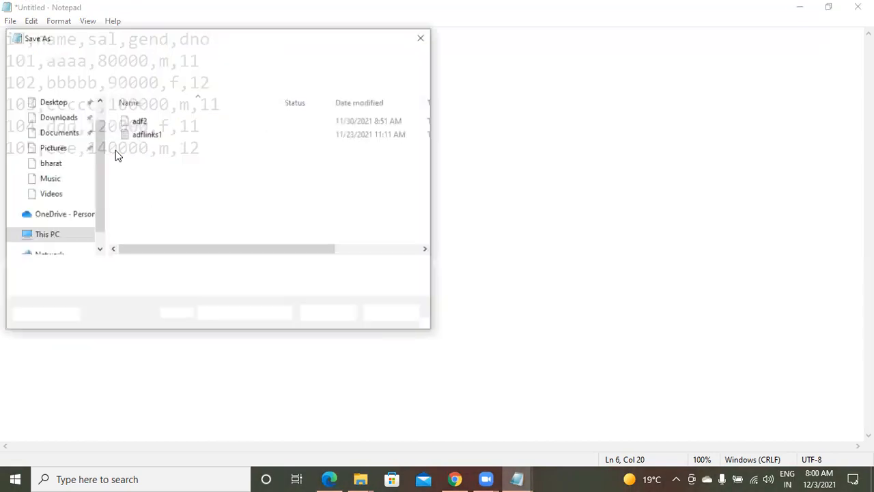
type("emp")
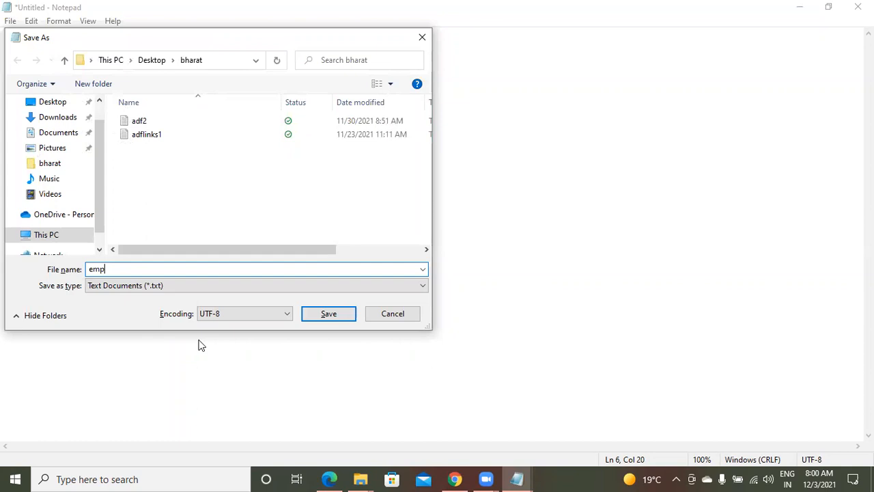
left_click(331, 314)
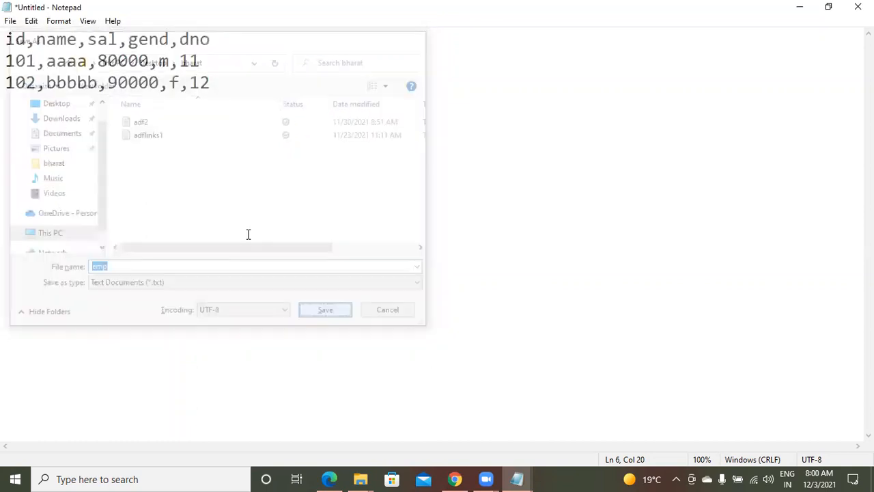
left_click(454, 479)
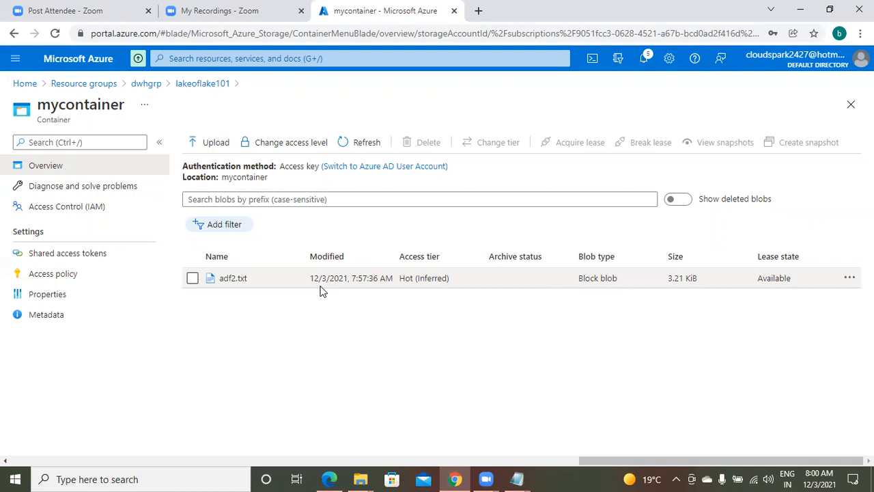
Step: Upload the saved emp file as a blob into mycontainer alongside adf2.txt
left_click(207, 146)
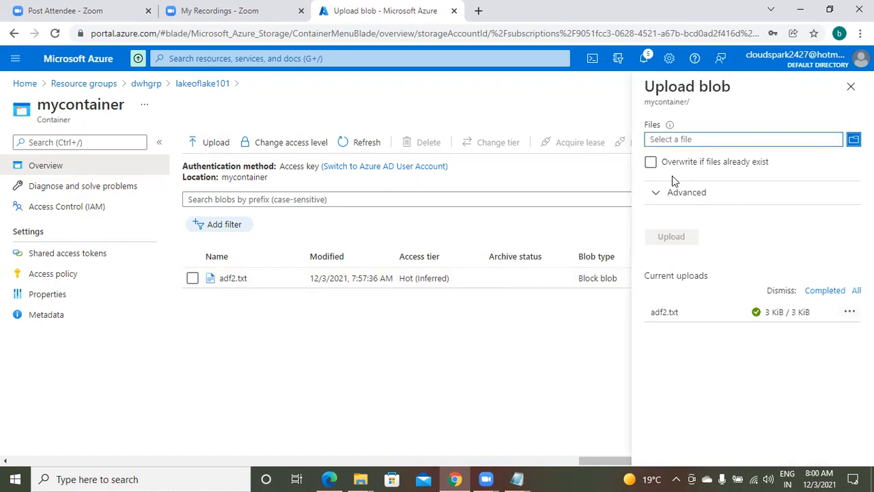
left_click(684, 140)
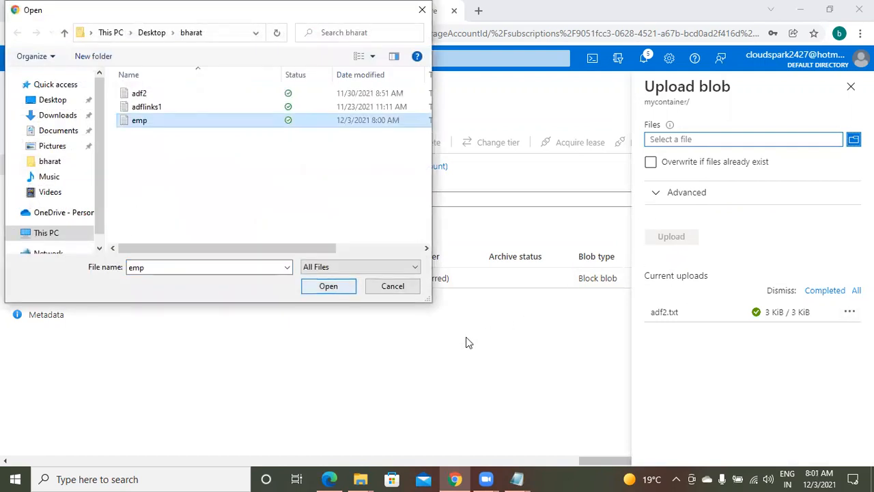
key("Return")
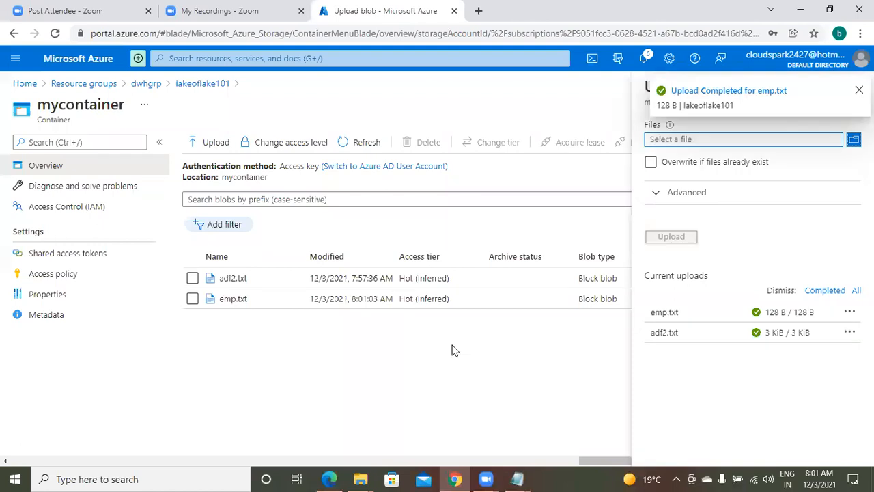
left_click(229, 17)
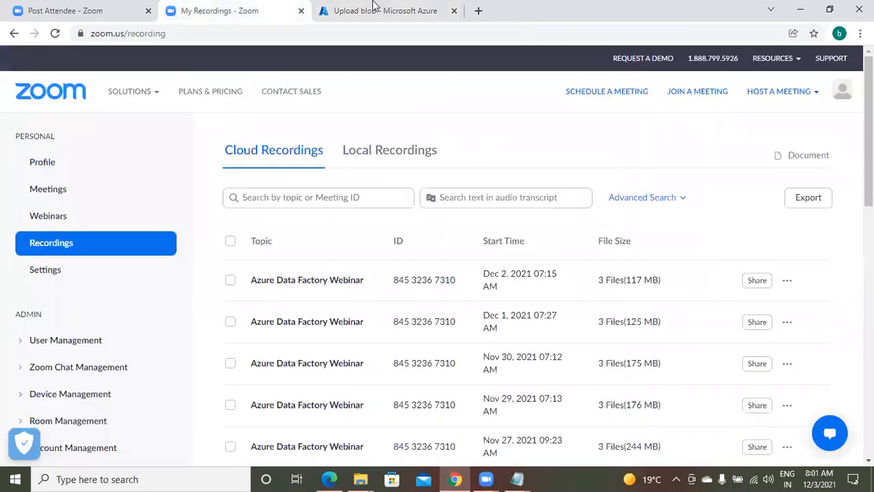
left_click(372, 11)
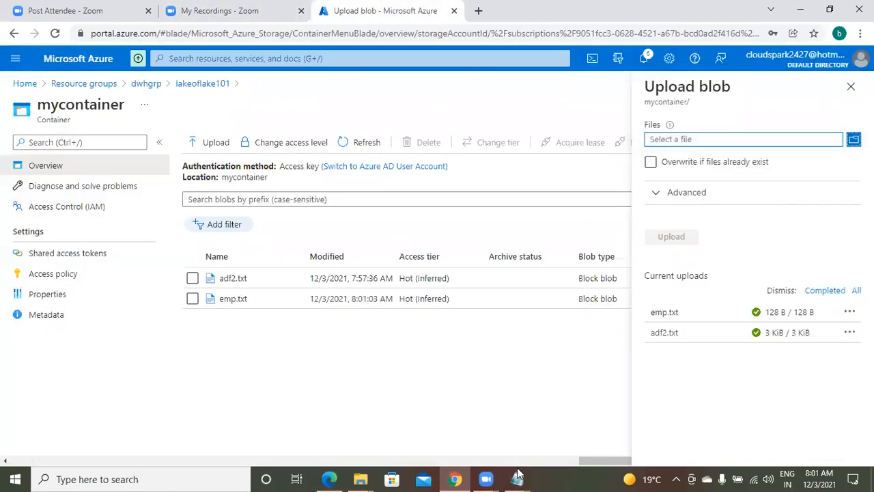
left_click(566, 428)
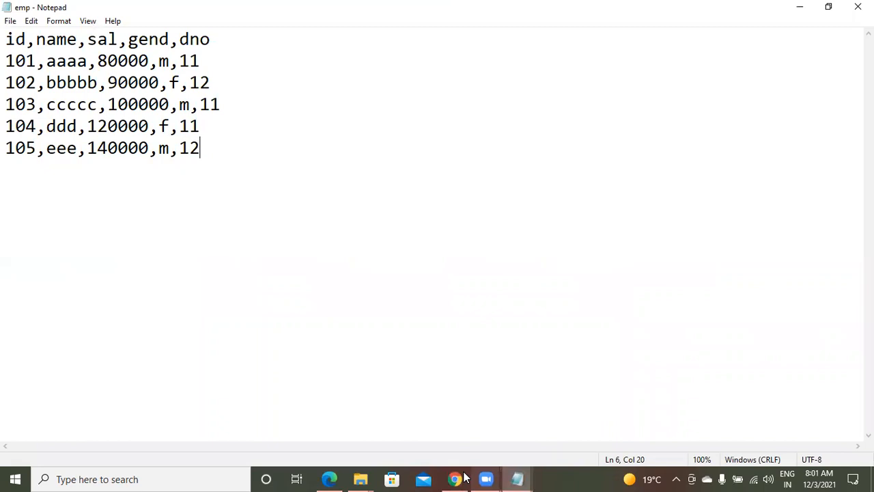
left_click(407, 403)
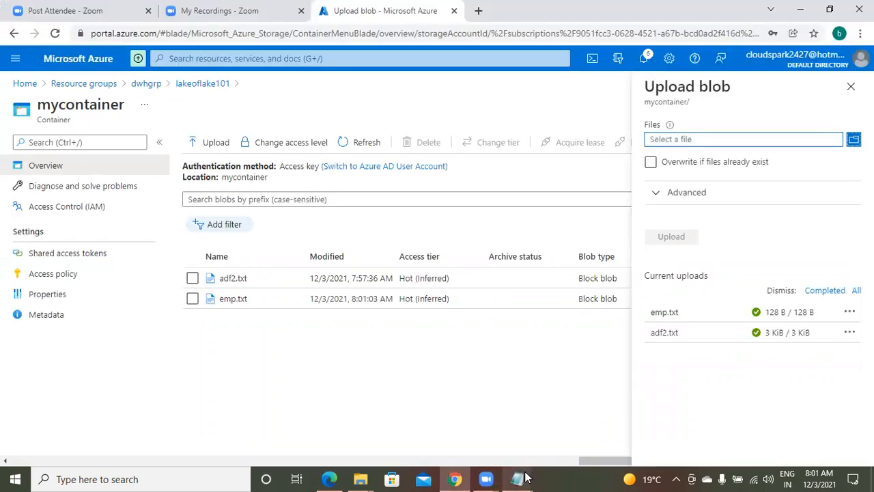
Step: Add '3. create a resource for adf' to the lab notes below lakeoflake101
left_click(446, 429)
left_click(448, 320)
key("Return")
key("Return")
type("3. create a resource for adf")
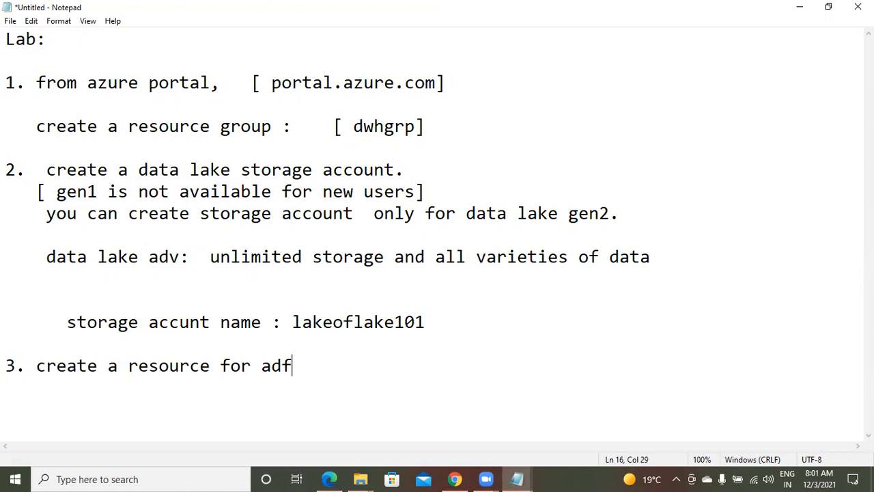
key("Return")
key("Return")
key("Return")
key("Return")
key("Return")
key("Return")
key("Return")
key("Return")
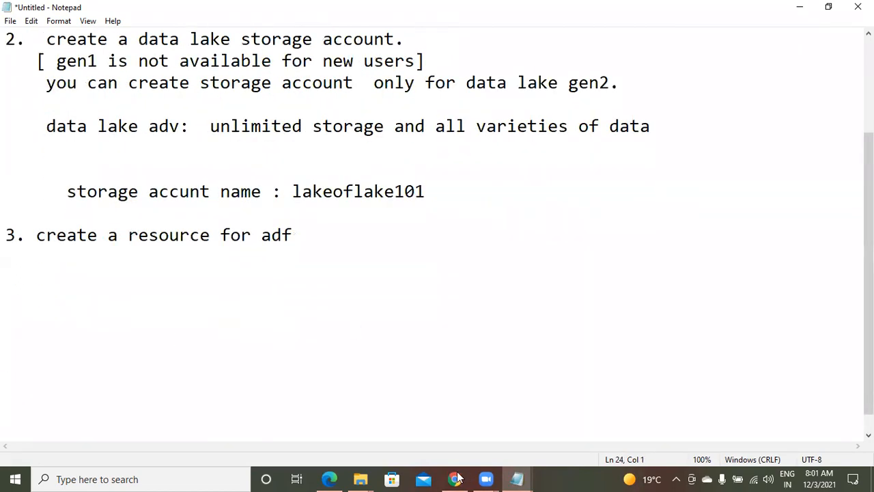
left_click(455, 478)
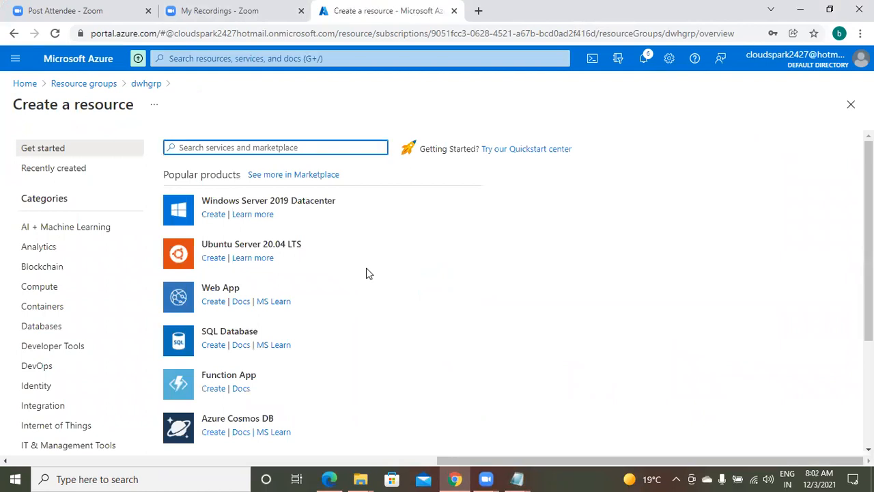
Step: Search the marketplace for 'data factory' and start creating a Data Factory
type("data")
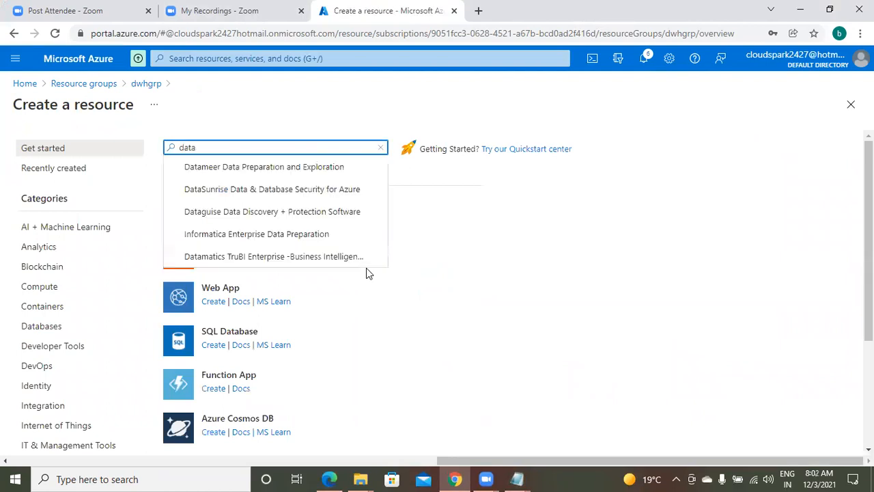
type(" factory")
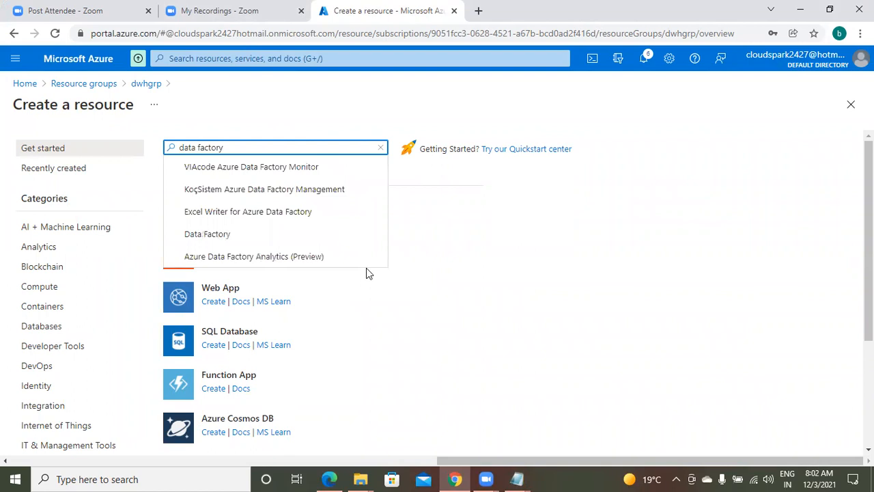
left_click(223, 240)
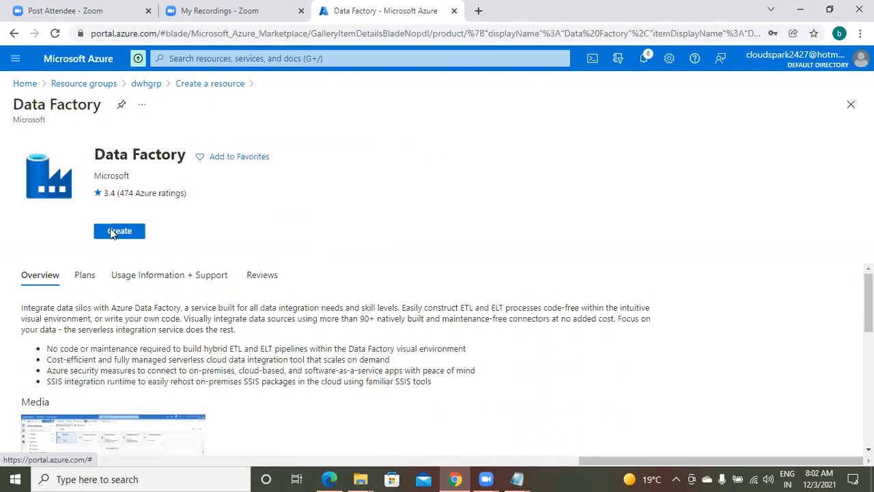
left_click(112, 232)
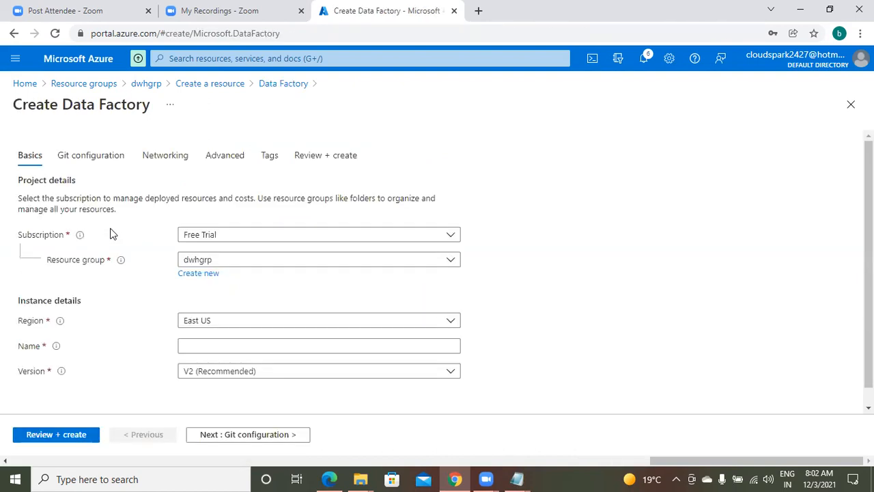
Step: Enter adfaselt as the Data Factory name
left_click(252, 345)
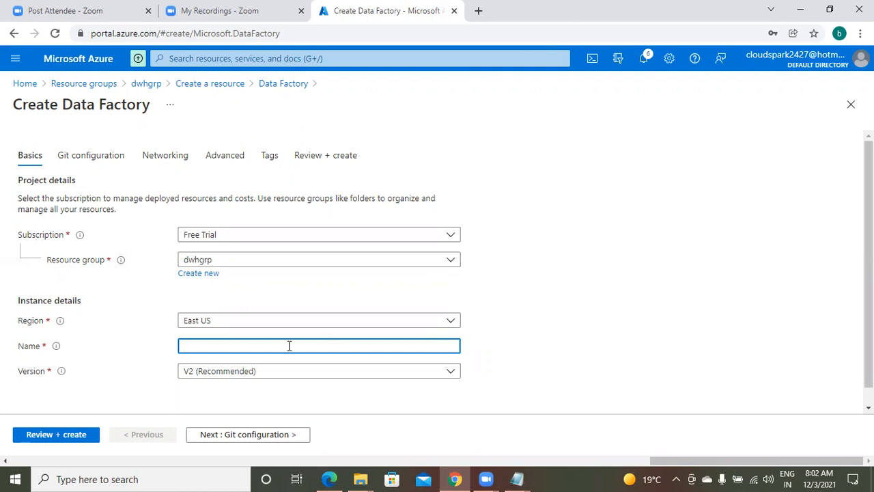
type("adfe")
key("BackSpace")
type("aselt")
Step: Note 'instance name : adfaselt' under step 3 in the lab notes
mouse_move(524, 479)
left_click(455, 437)
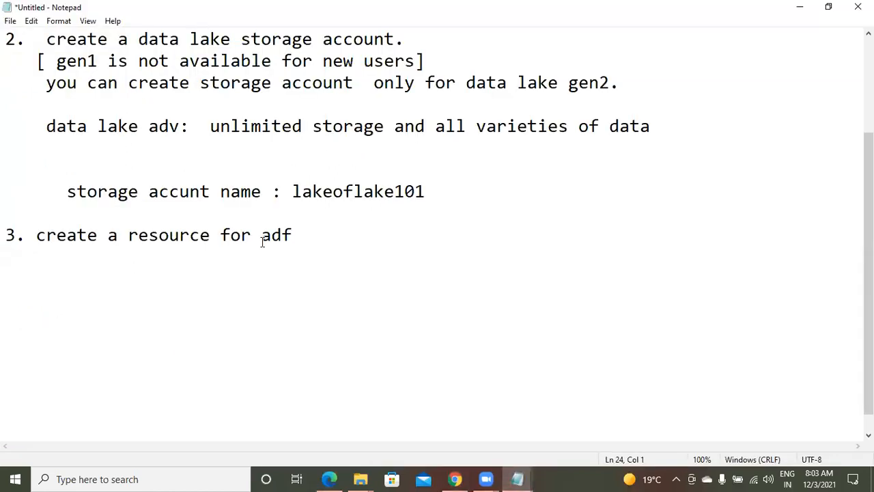
left_click(27, 278)
type("i")
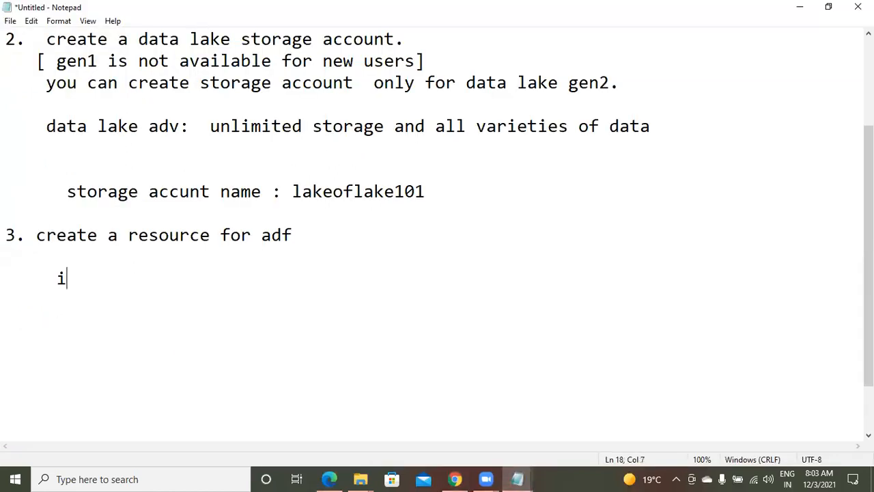
type("nstance n")
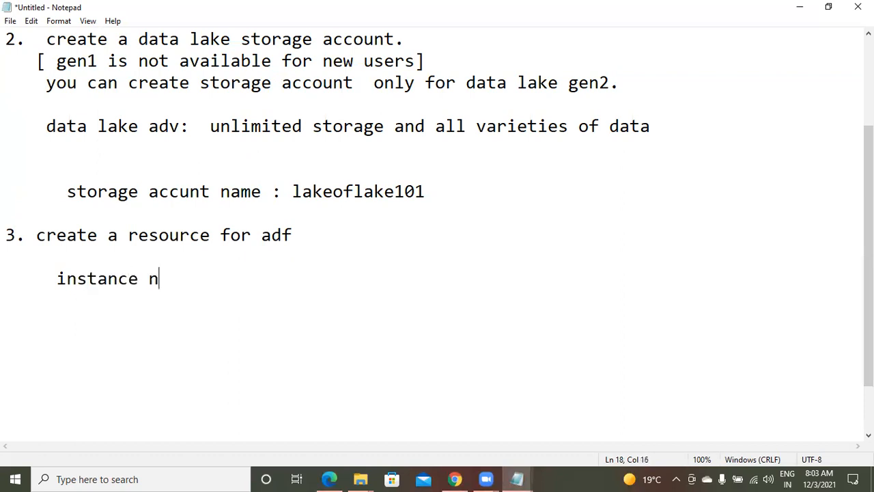
type("ame :  adf")
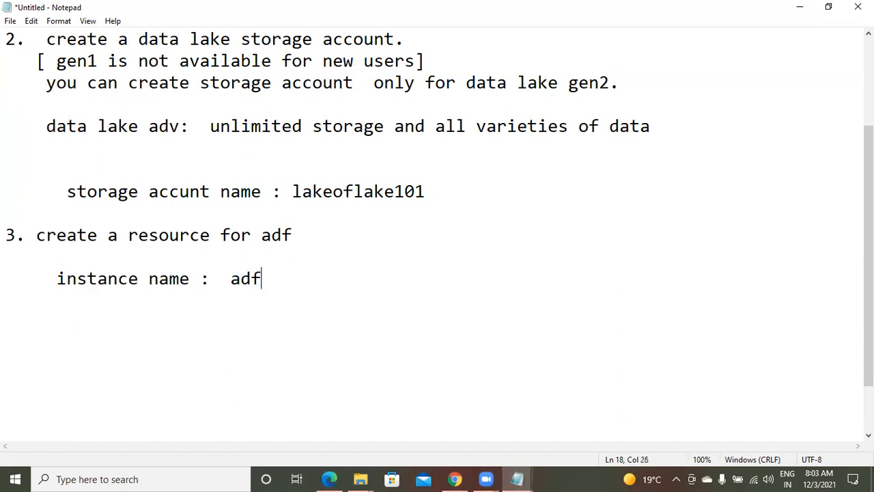
type("aselt")
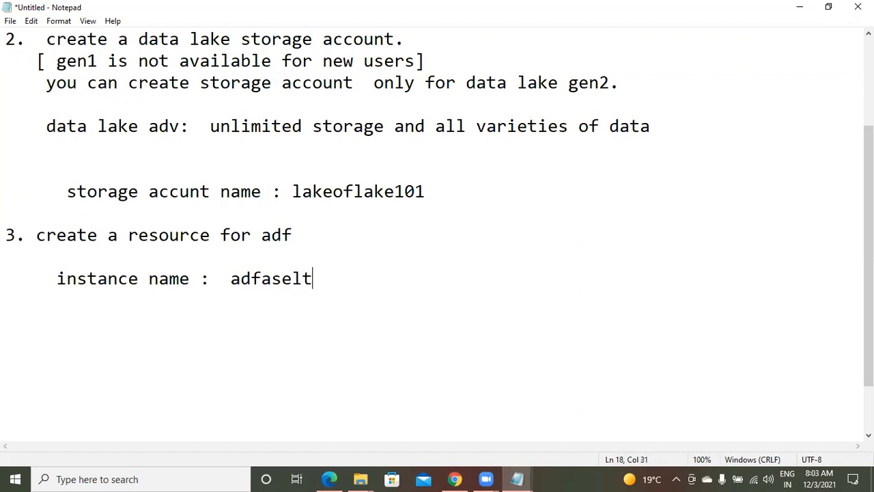
key("Return")
key("Return")
key("Return")
key("Return")
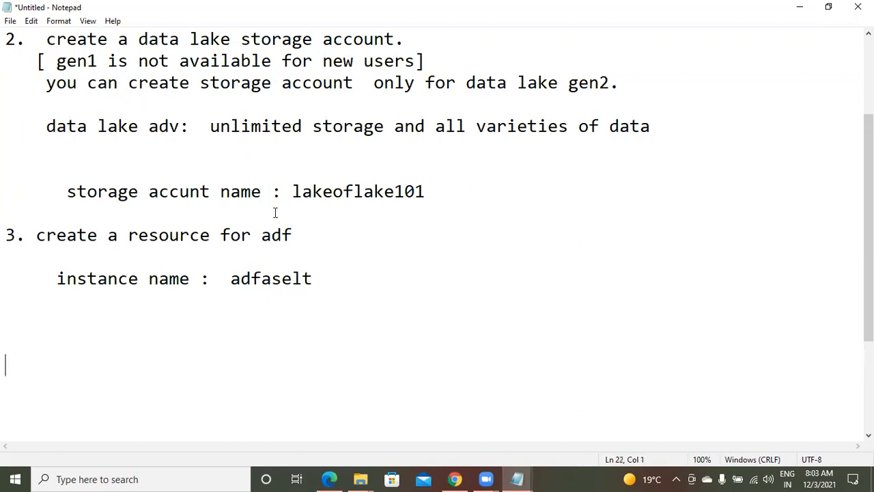
left_click(456, 478)
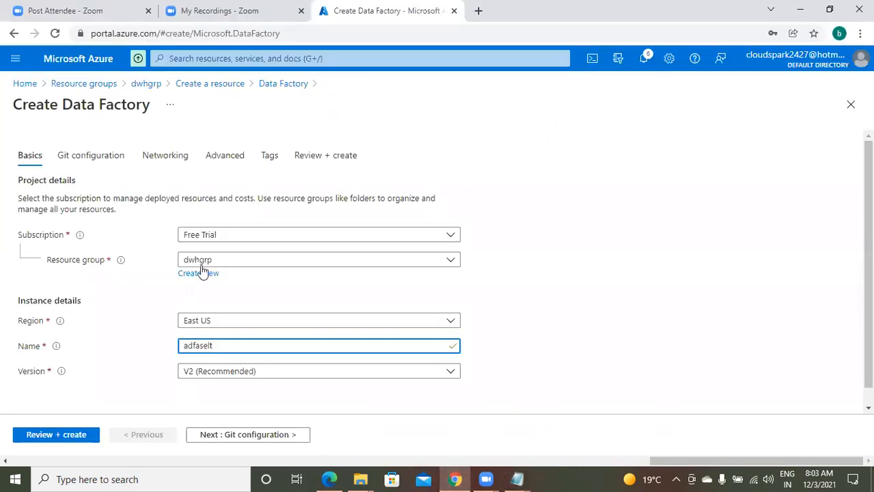
Step: Choose version V2 (Recommended) and proceed to the Git configuration page
left_click(267, 370)
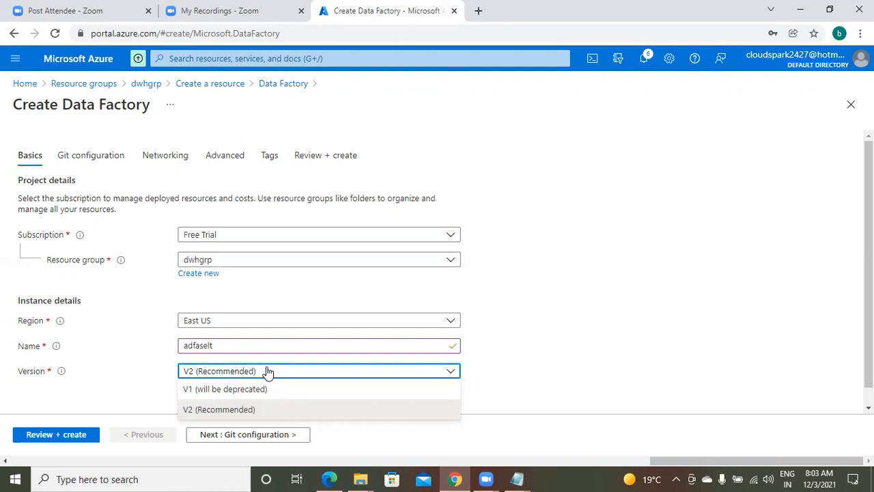
left_click(269, 411)
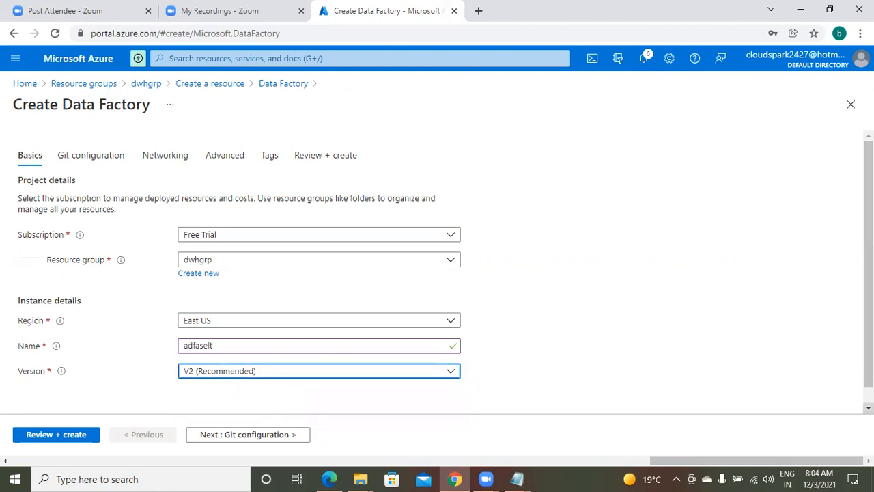
scroll(446, 273, "down", 1)
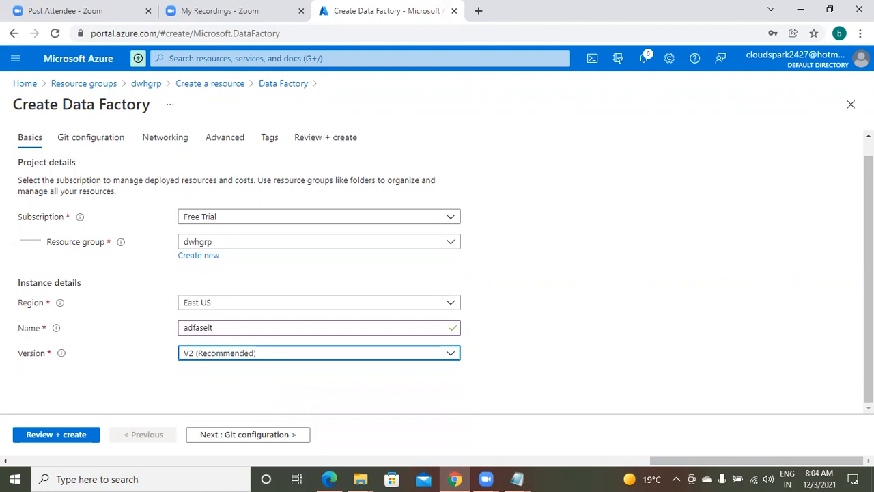
left_click(265, 437)
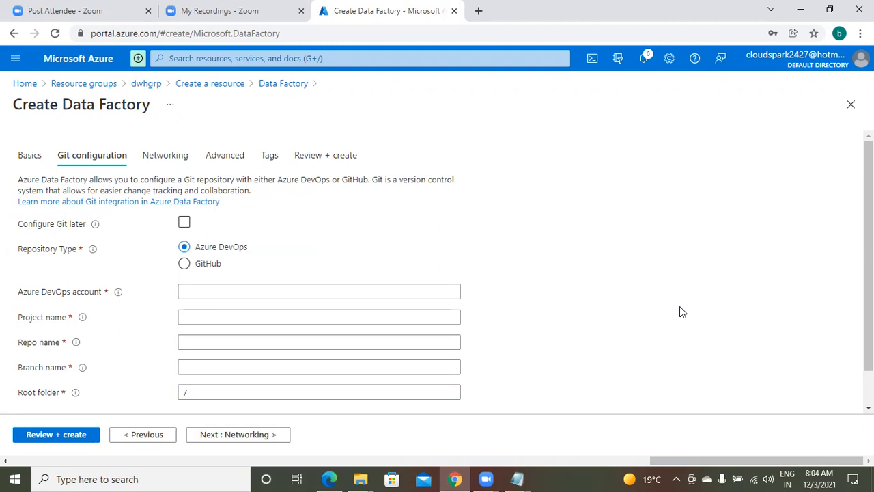
Step: Select Configure Git later, pass validation, and create the adfaselt Data Factory
left_click(184, 223)
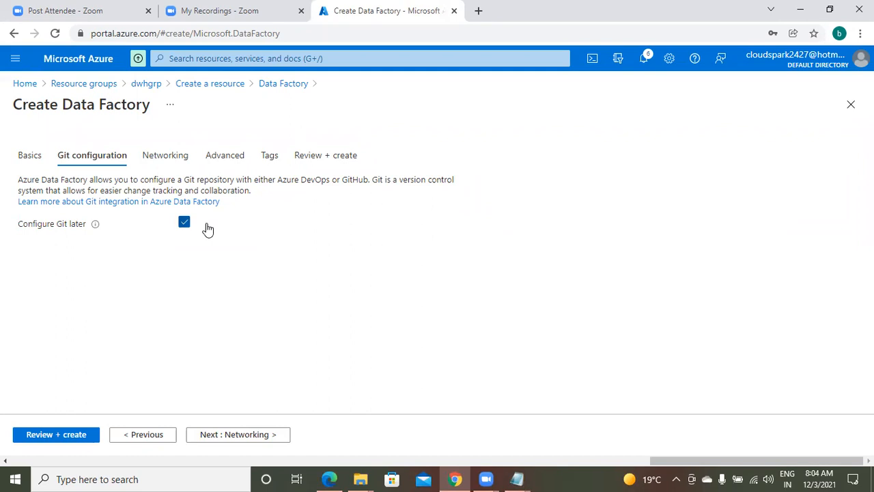
left_click(61, 437)
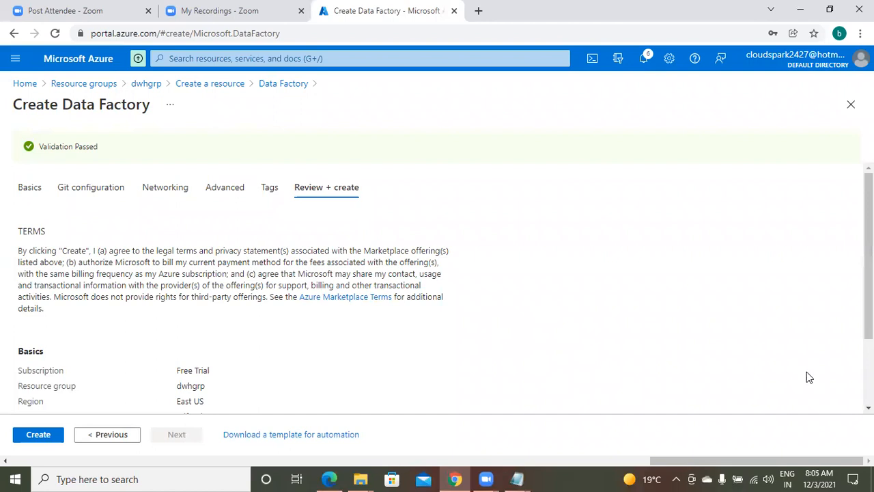
scroll(806, 377, "down", 3)
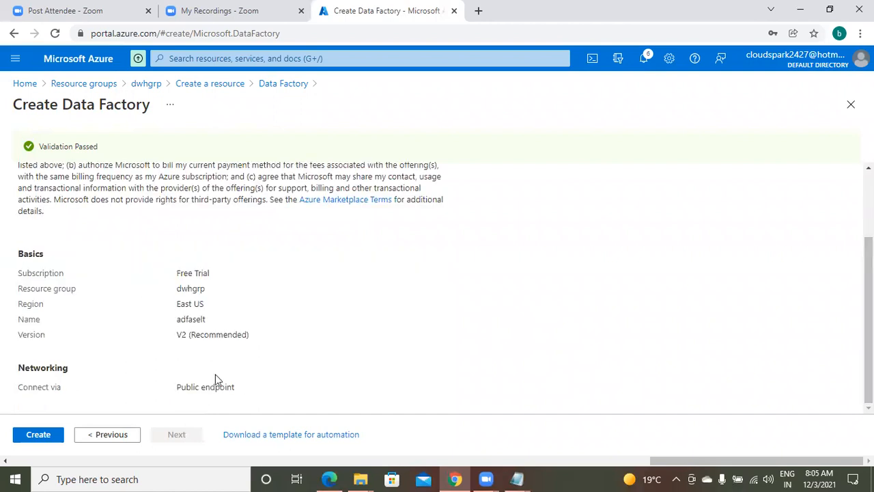
left_click(38, 434)
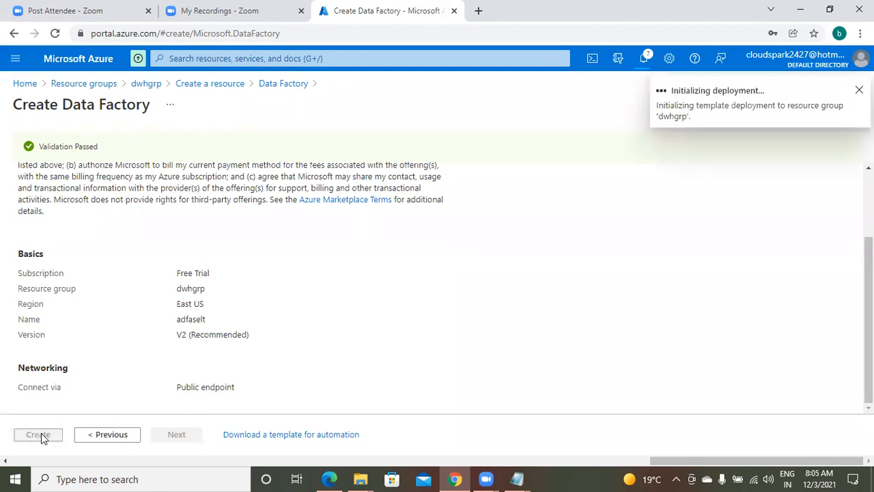
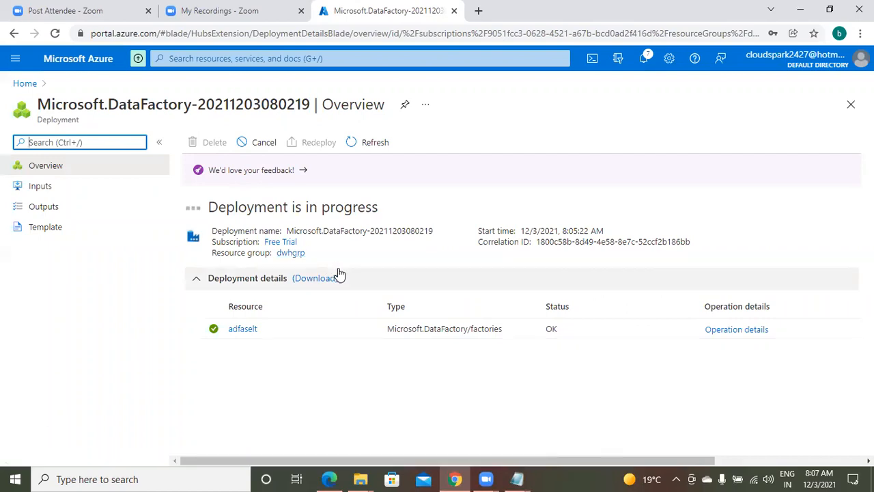
Step: Append a new lab step '4. azure sql' at the end of the Notepad notes
left_click(518, 478)
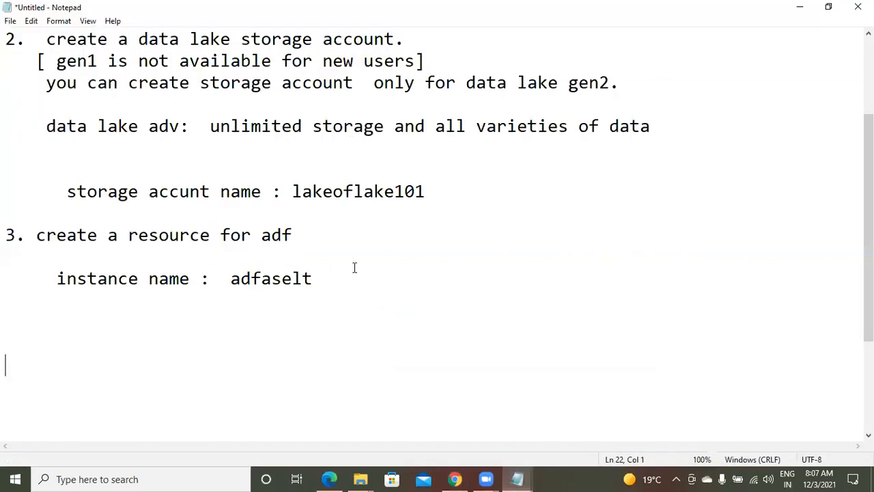
left_click(359, 284)
key("Up")
key("Up")
key("Up")
key("Up")
key("Up")
key("Up")
key("Up")
key("Up")
key("Up")
key("Up")
key("Up")
key("Up")
key("Up")
key("Up")
key("Up")
key("Up")
key("Up")
key("Down")
key("Down")
key("Down")
key("Down")
key("Down")
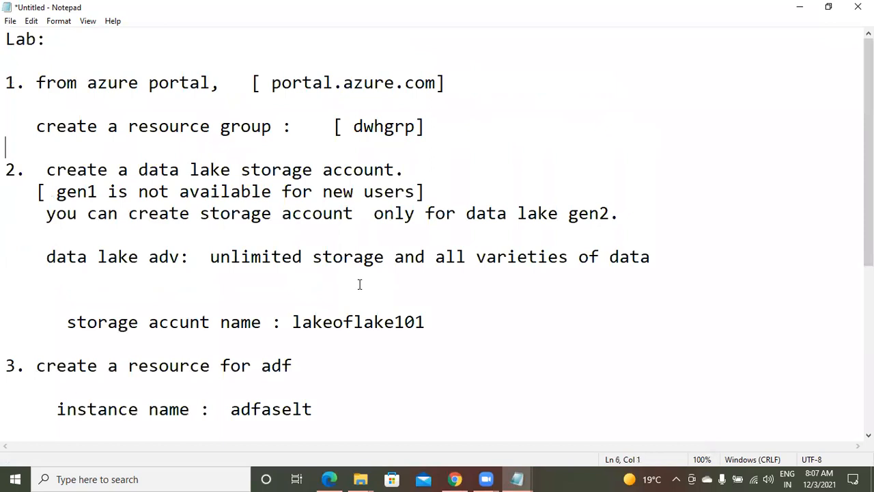
key("ctrl+End")
key("Return")
key("Return")
type("4.   ")
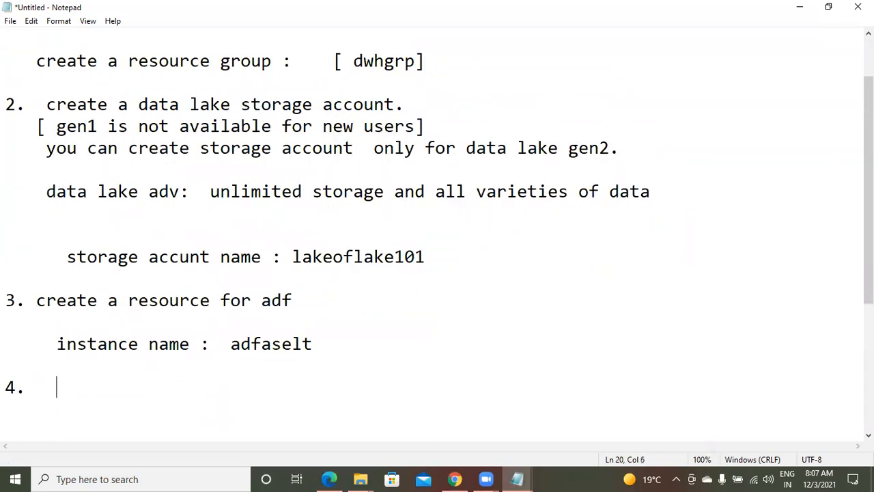
type("az sql")
key("Left")
key("Left")
key("Left")
key("Left")
key("Left")
key("Right")
type("ure")
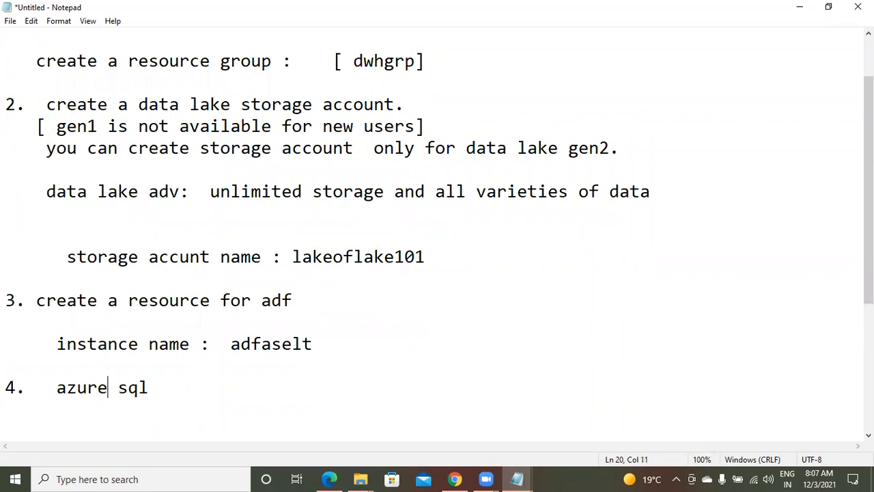
key("Right")
key("Right")
key("Right")
key("Right")
Step: Add blank lines below step 4, then return to the Azure portal
key("Return")
key("Return")
key("Return")
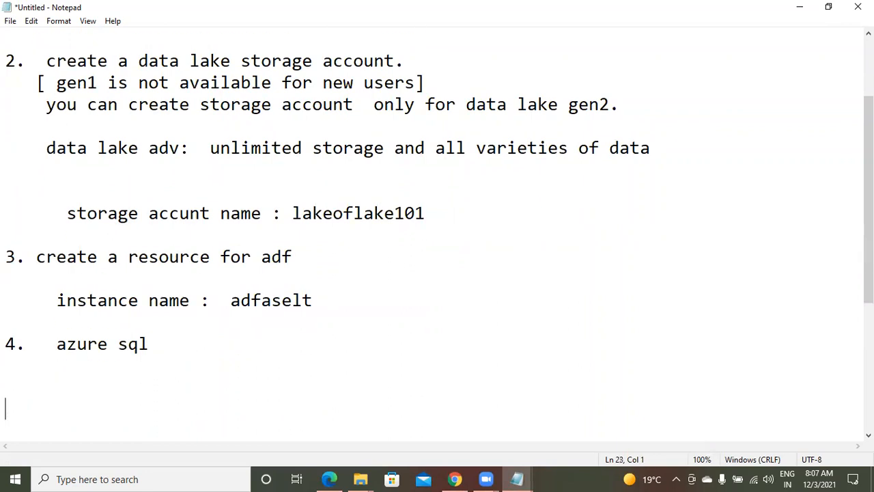
key("Return")
key("Up")
key("Up")
key("Up")
key("Up")
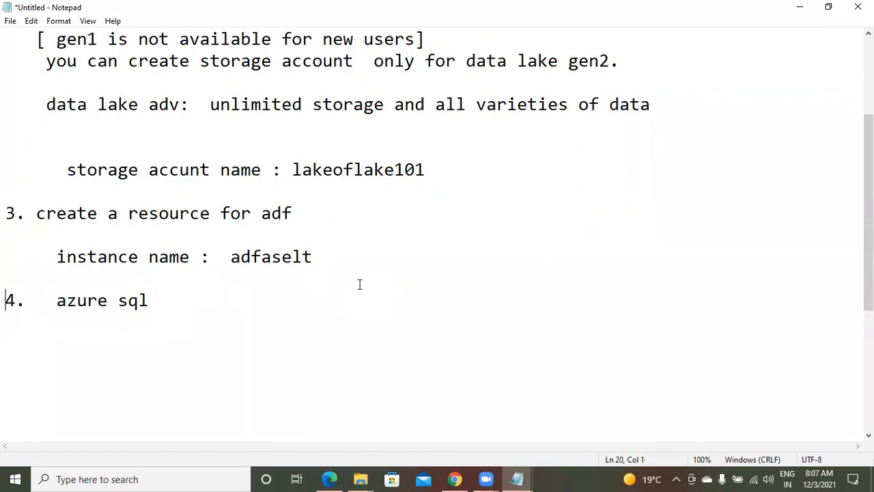
key("Down")
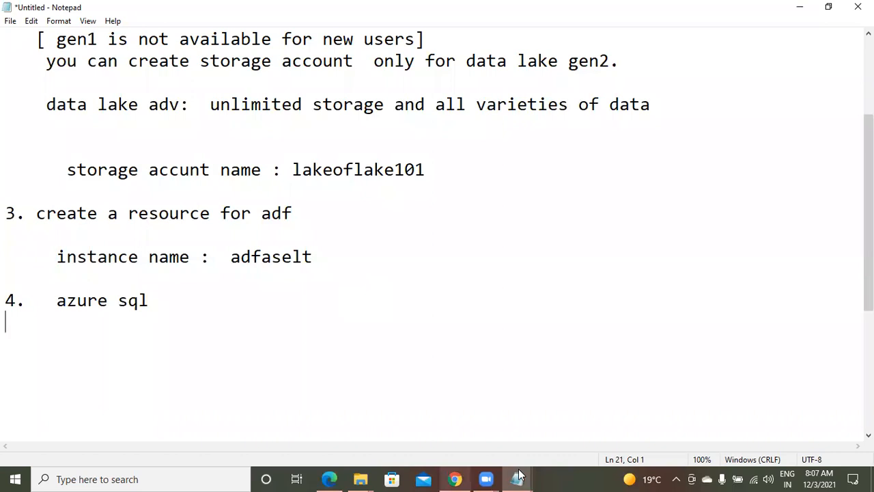
left_click(455, 479)
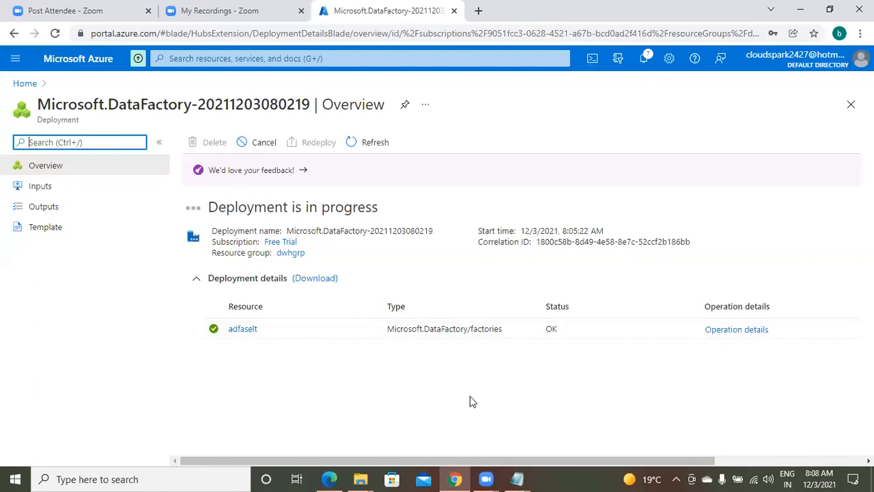
Step: Check that the notifications report the dwhgrp deployment succeeded, then bring the lab notes forward
left_click(649, 58)
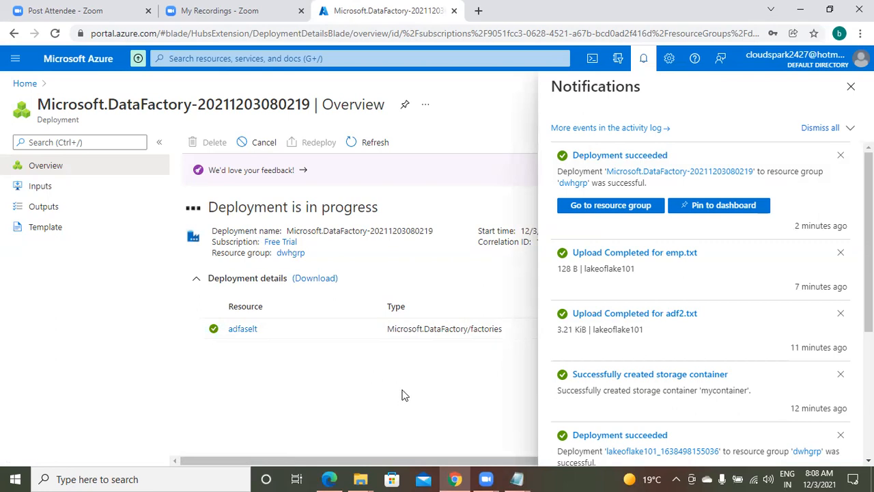
left_click(516, 479)
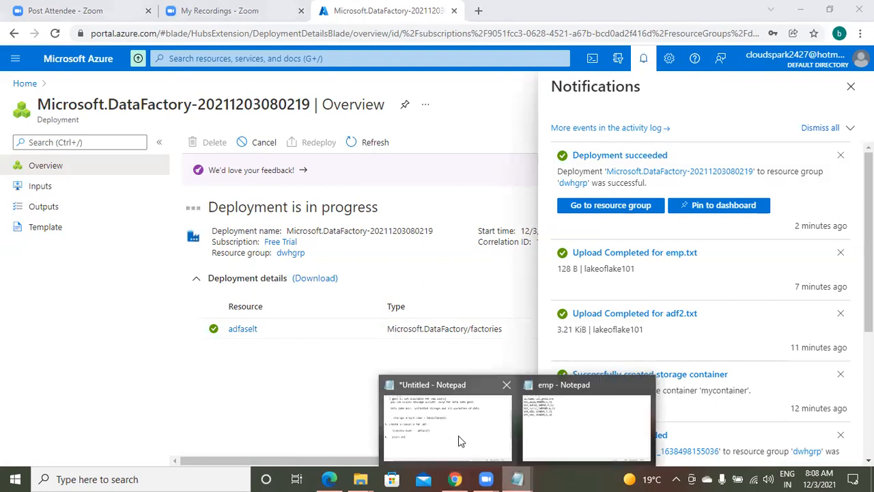
left_click(472, 420)
key("Return")
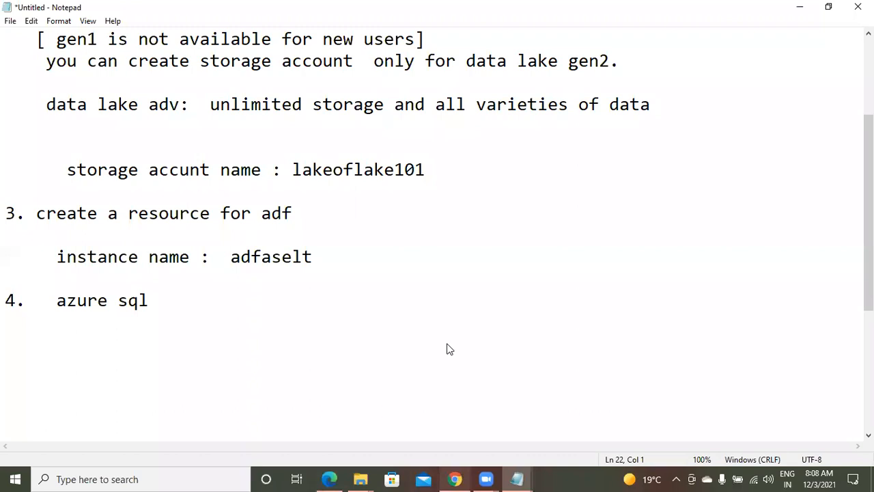
key("alt+Tab")
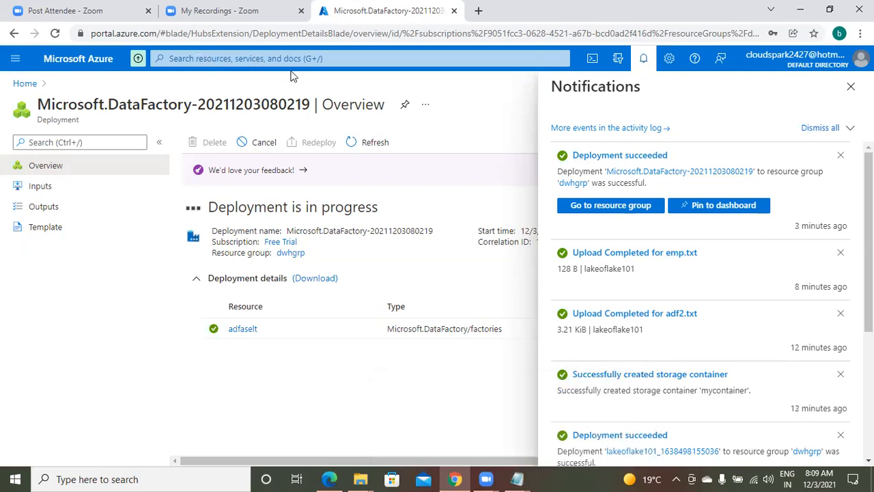
Step: Find SQL databases through the portal search and start a new database with + Create
left_click(210, 358)
left_click(236, 61)
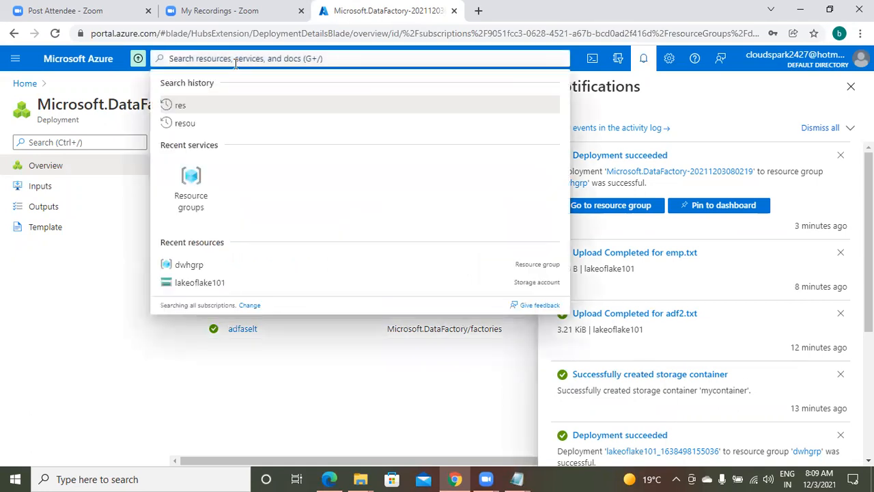
type("sql")
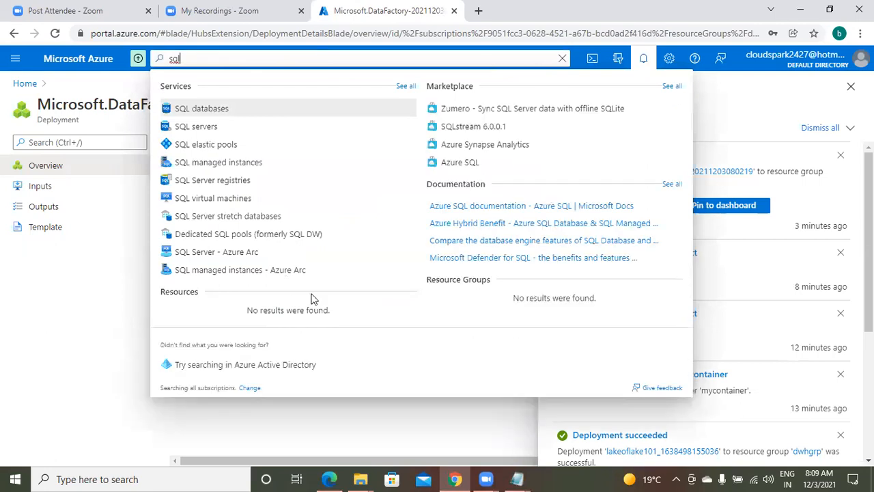
left_click(214, 109)
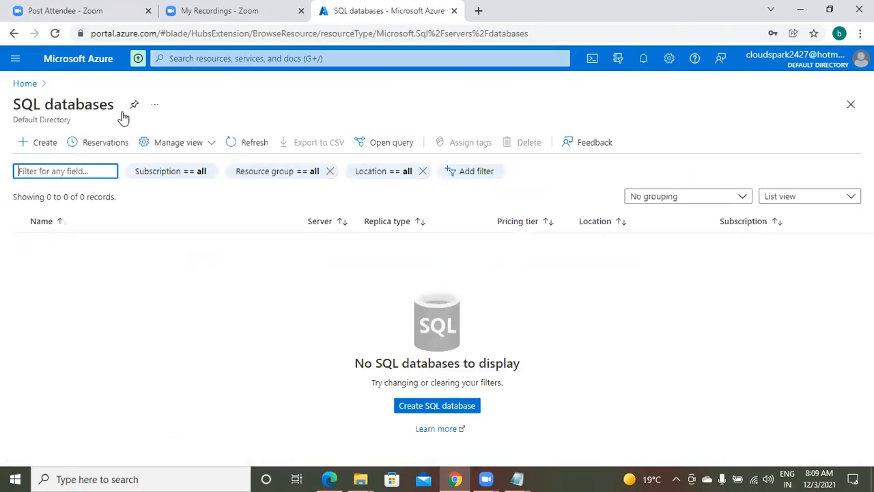
left_click(45, 143)
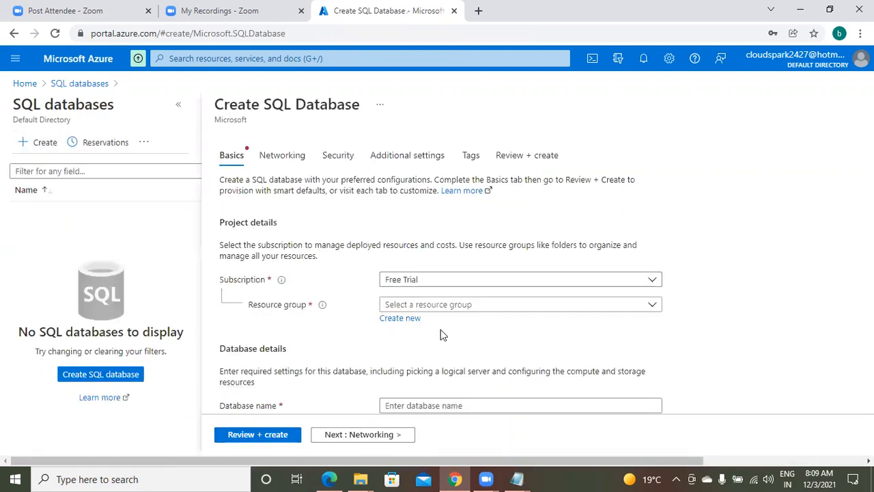
Step: Assign the database to resource group dwhgrp and enter database name myazsql
left_click(440, 305)
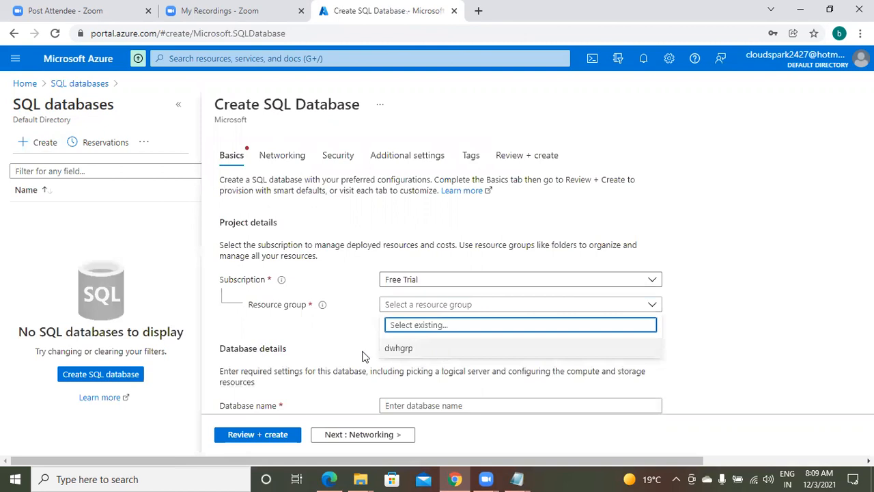
left_click(399, 348)
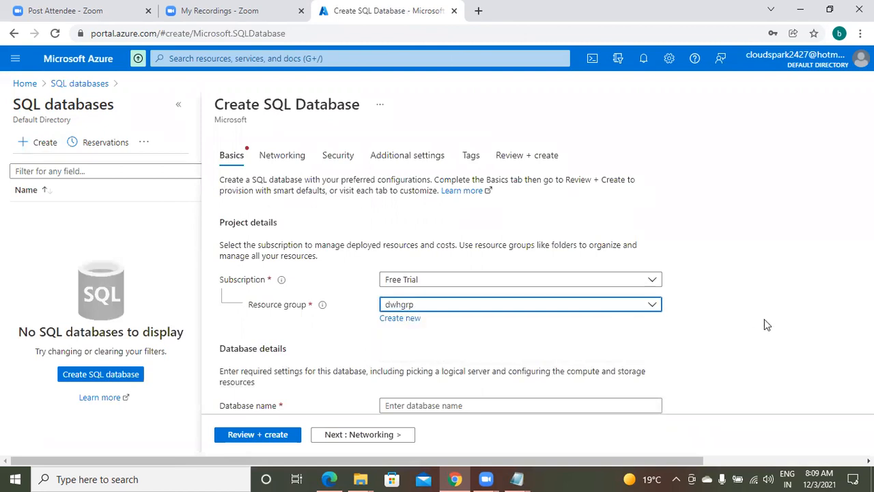
left_click(794, 317)
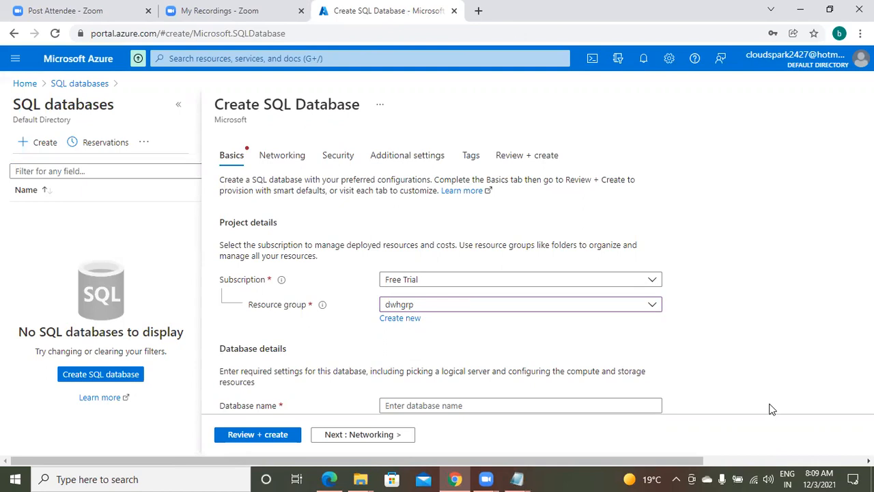
scroll(845, 309, "down", 3)
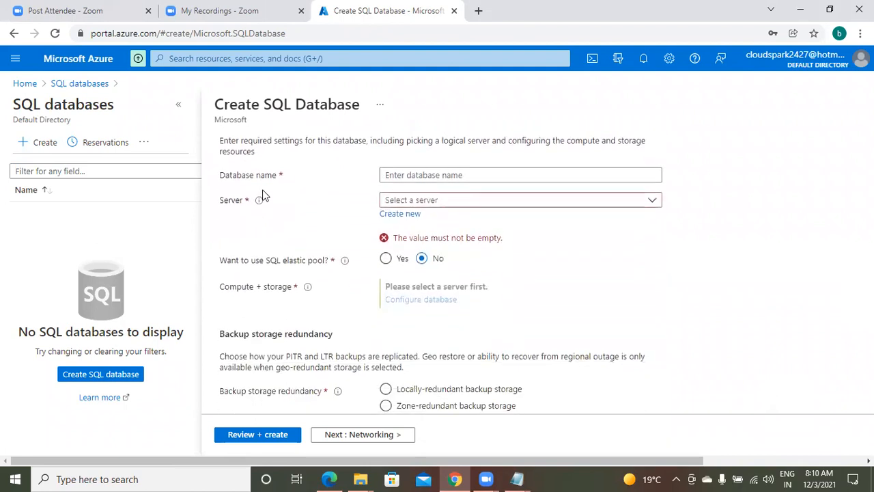
left_click(490, 175)
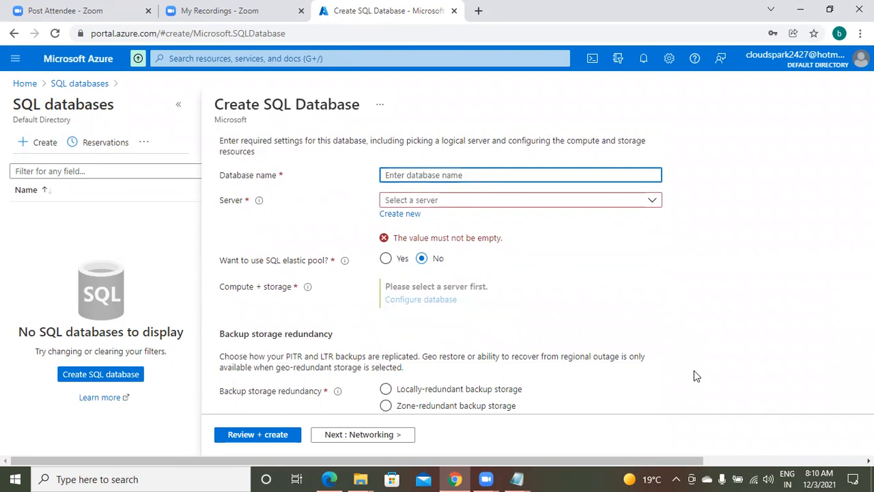
type("my")
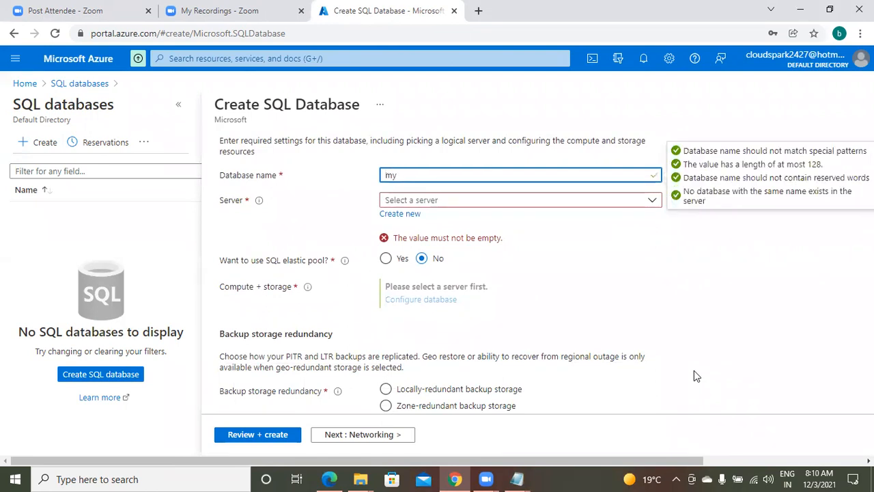
type("azsql")
Step: Bring the Notepad project notes back to the front
left_click(518, 478)
mouse_move(518, 478)
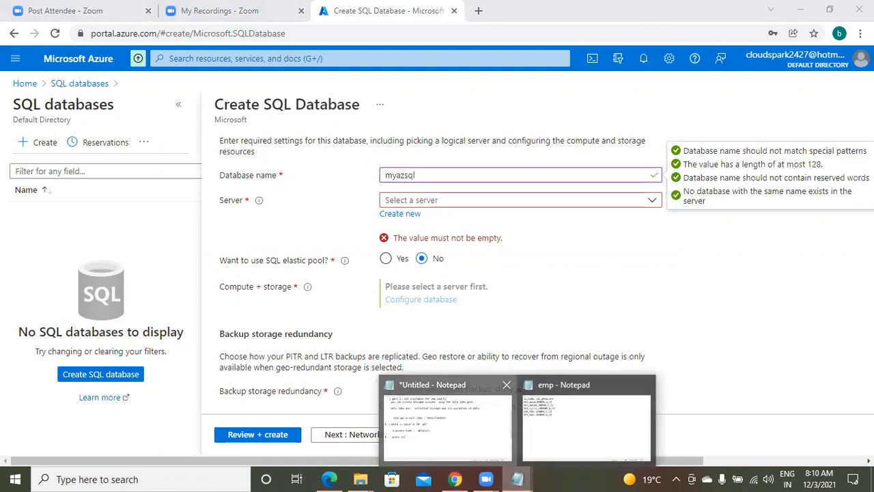
left_click(448, 418)
Step: Complete the note 'dbname : myazsql' and go back to the Create SQL Database page
type("e ")
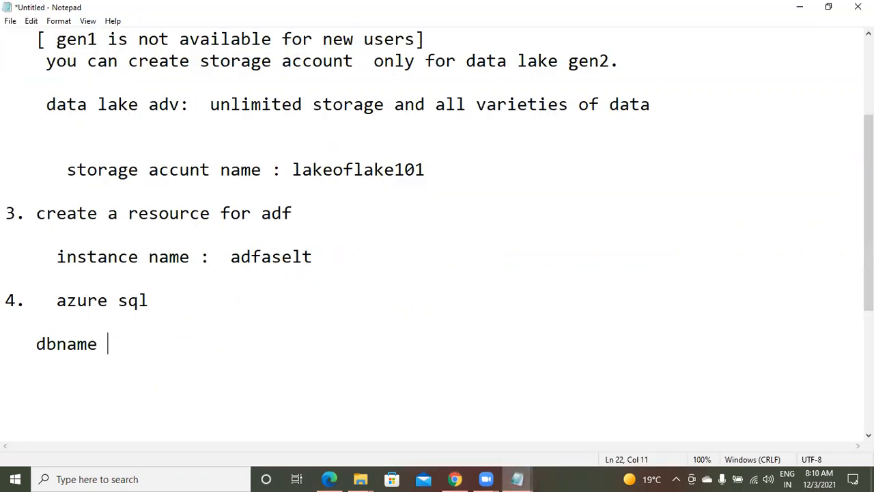
type(": myazsql")
key("Return")
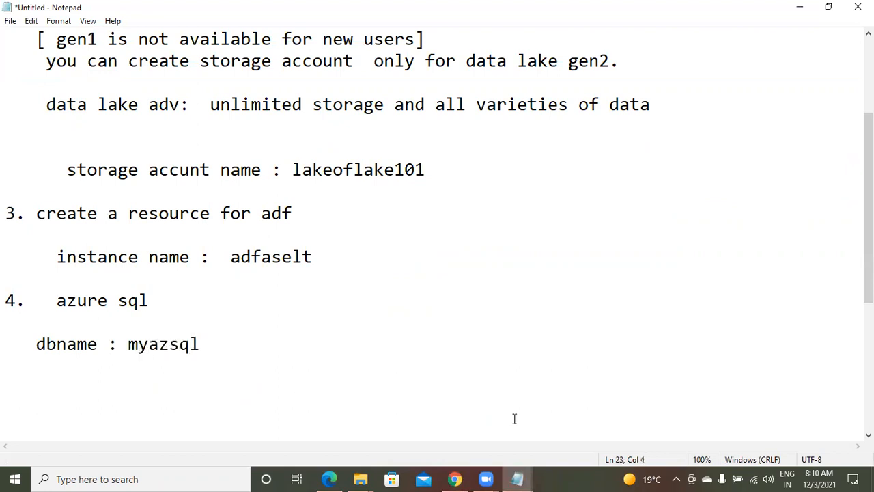
left_click(454, 479)
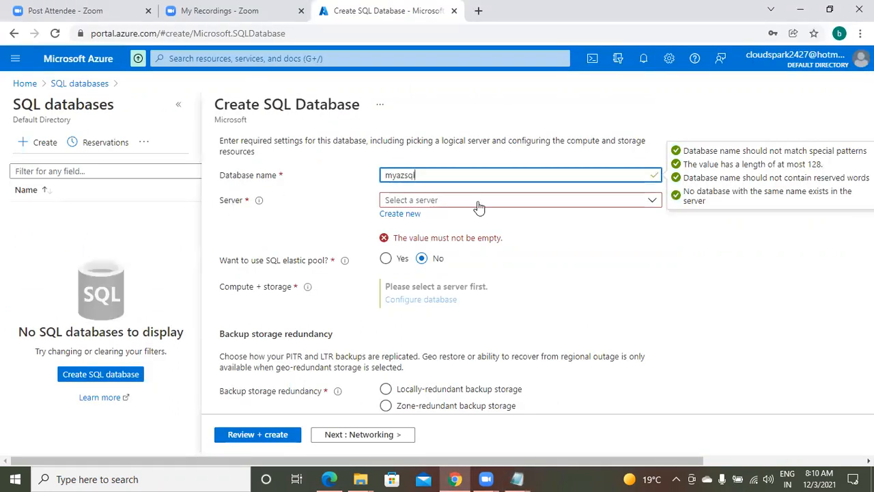
Step: Begin a new database server named myserver and view the available locations
left_click(518, 200)
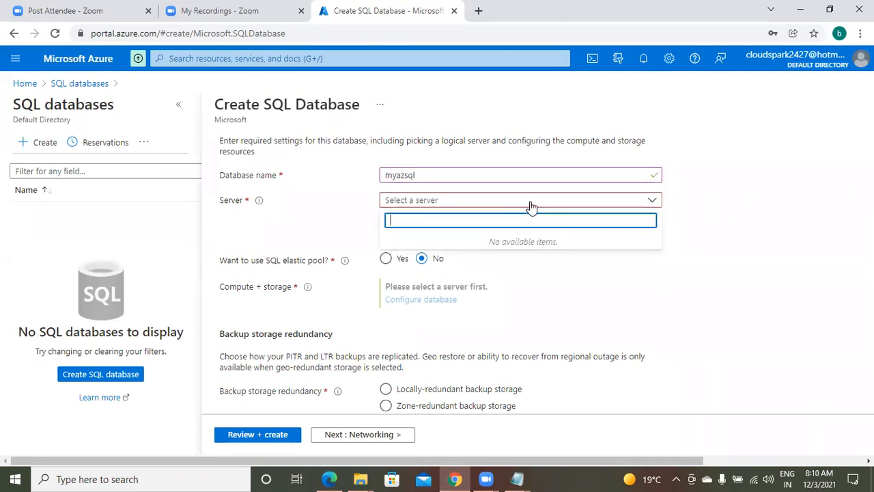
left_click(453, 205)
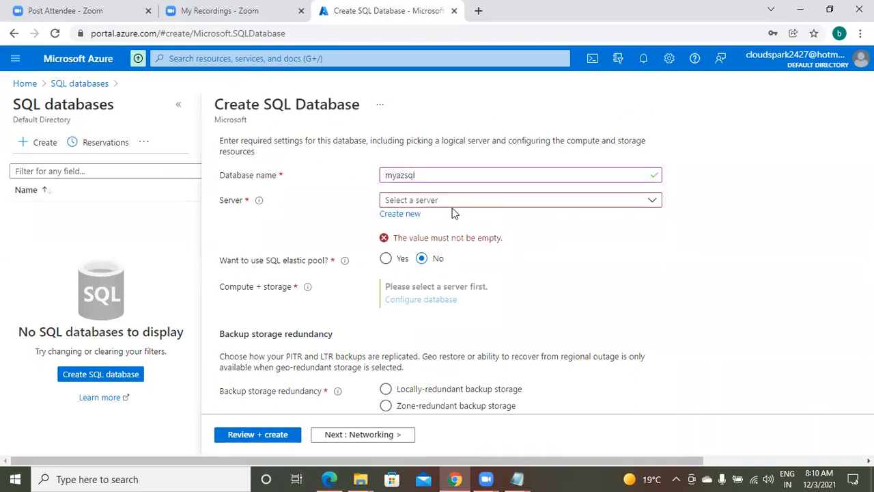
left_click(401, 214)
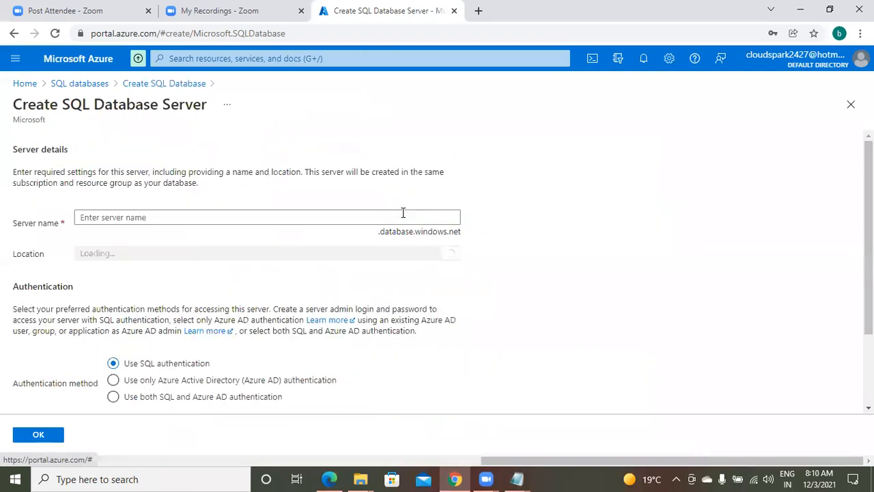
left_click(170, 217)
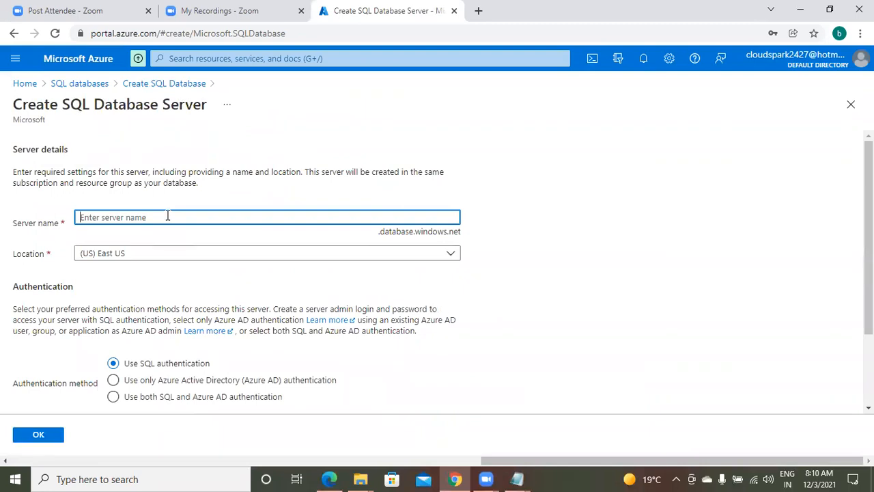
type("my")
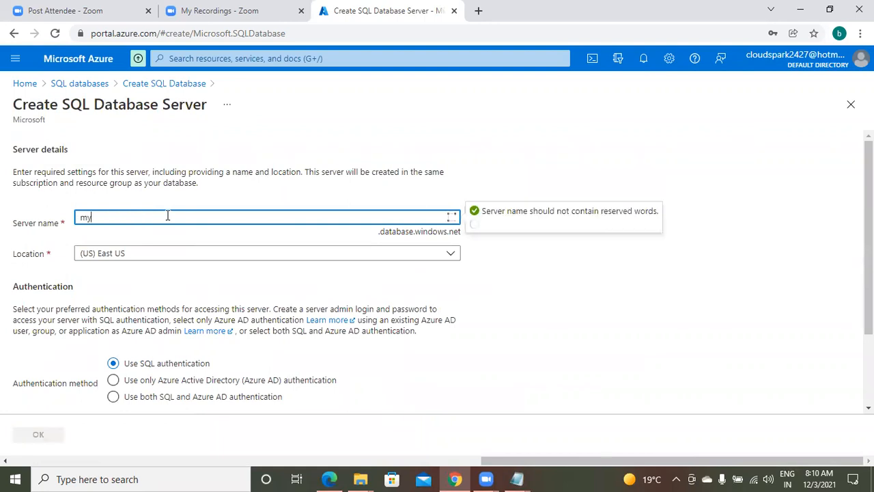
type("server")
left_click(158, 240)
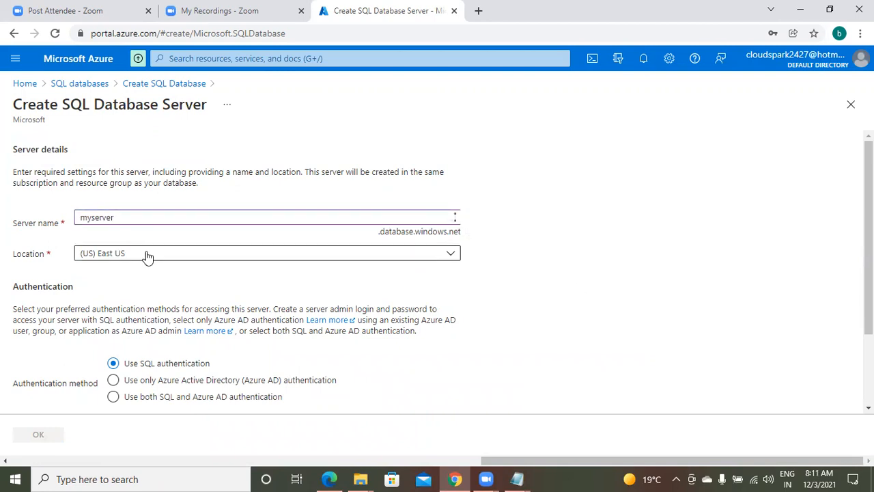
left_click(147, 256)
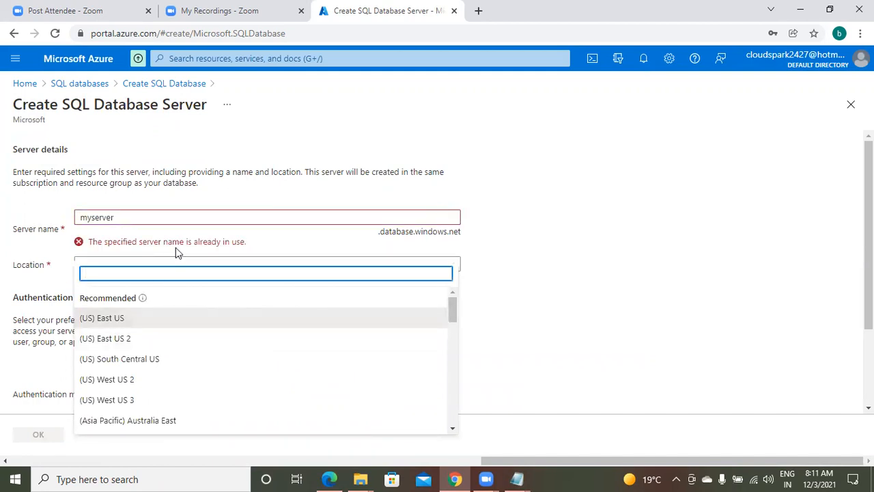
Step: Change the server name from myserver to mydbser1001 so it validates as available
left_click(141, 217)
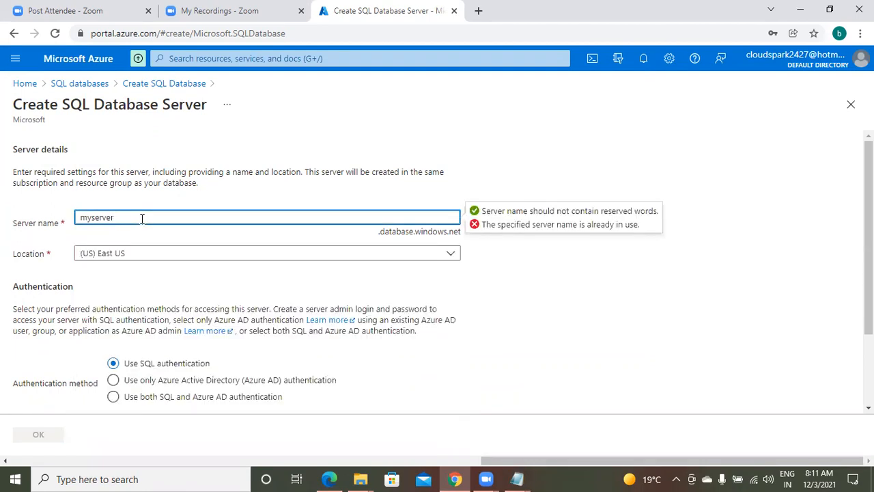
key("BackSpace")
key("BackSpace")
key("BackSpace")
key("BackSpace")
key("BackSpace")
key("BackSpace")
type("dbs")
type("erver")
key("BackSpace")
key("BackSpace")
key("BackSpace")
type("1001")
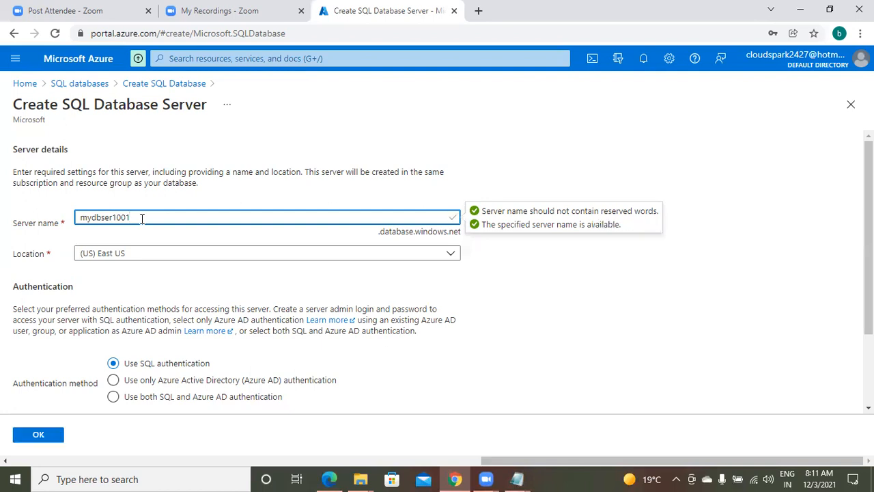
mouse_move(519, 477)
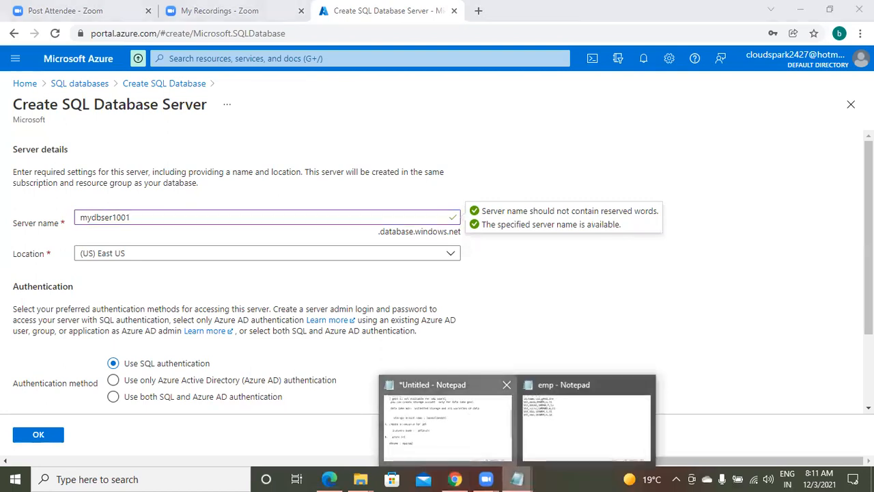
Step: Record 'server name : mydbser1001' in the lab notes and return to the server form
left_click(448, 420)
type("server name : myd")
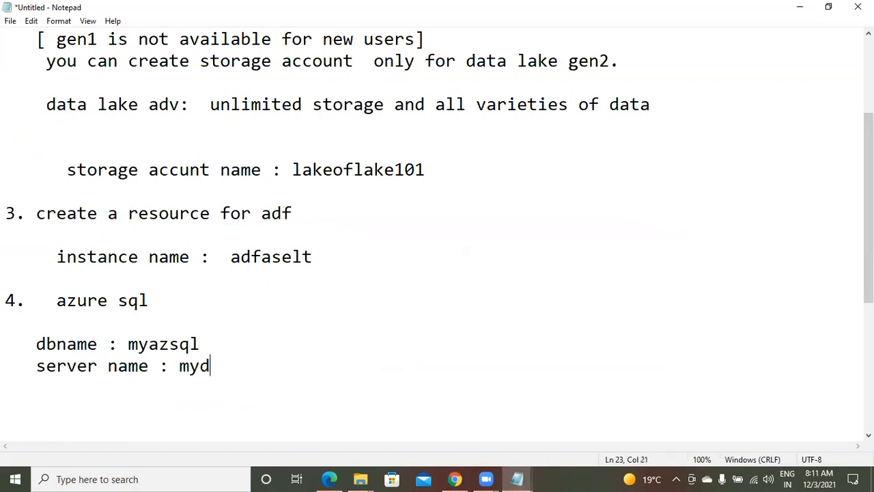
type("bser1001")
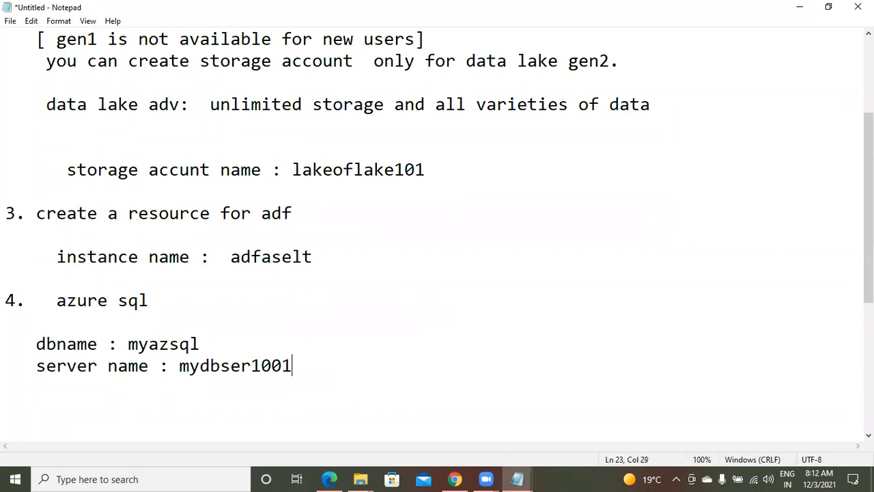
left_click(457, 478)
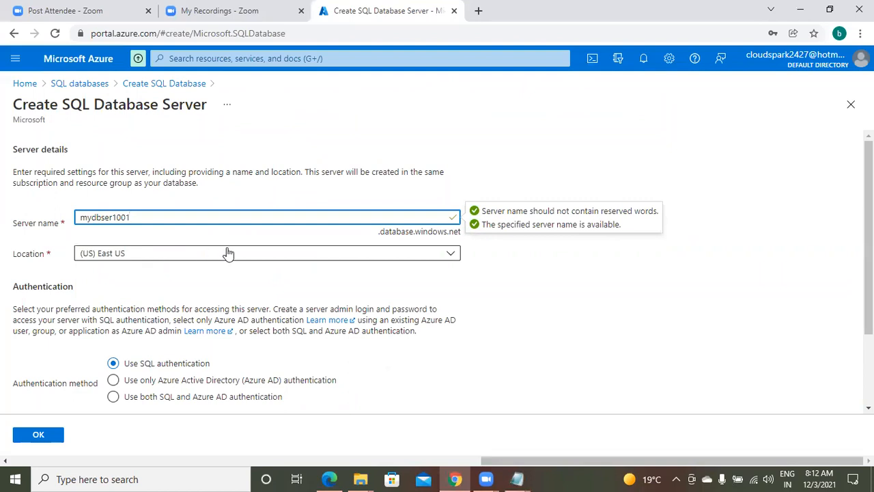
Step: Enter the server admin login, a password, and a matching password confirmation
left_click(547, 384)
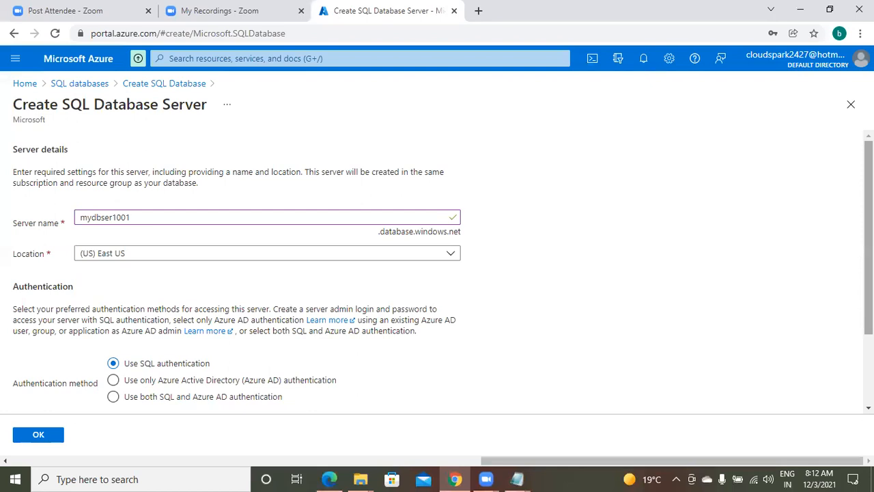
scroll(443, 276, "down", 1)
scroll(444, 276, "down", 2)
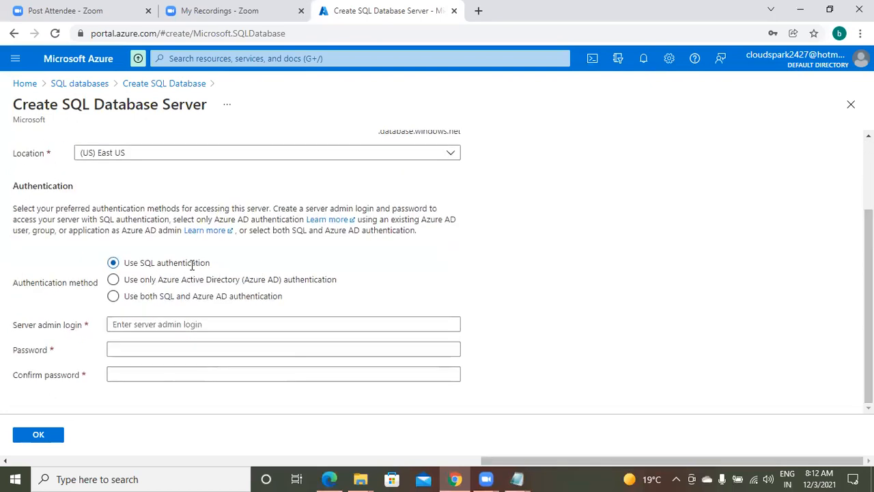
left_click(230, 323)
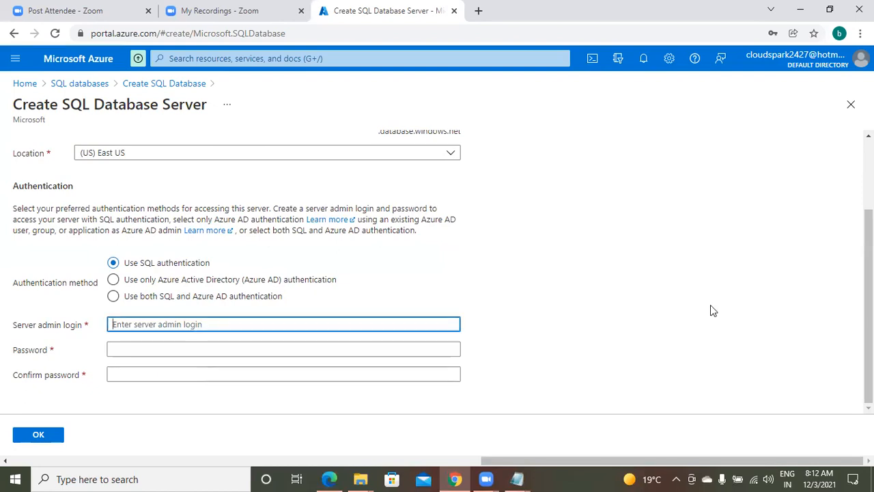
type("practiceuser")
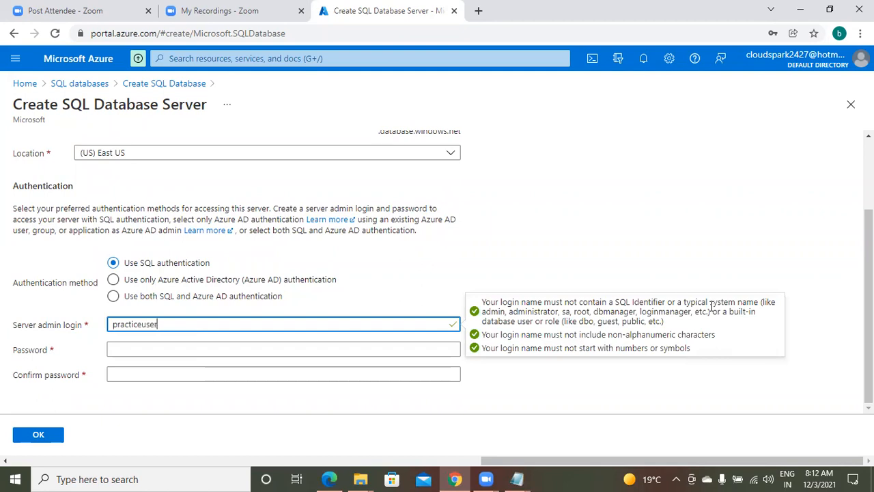
type("101")
left_click(324, 351)
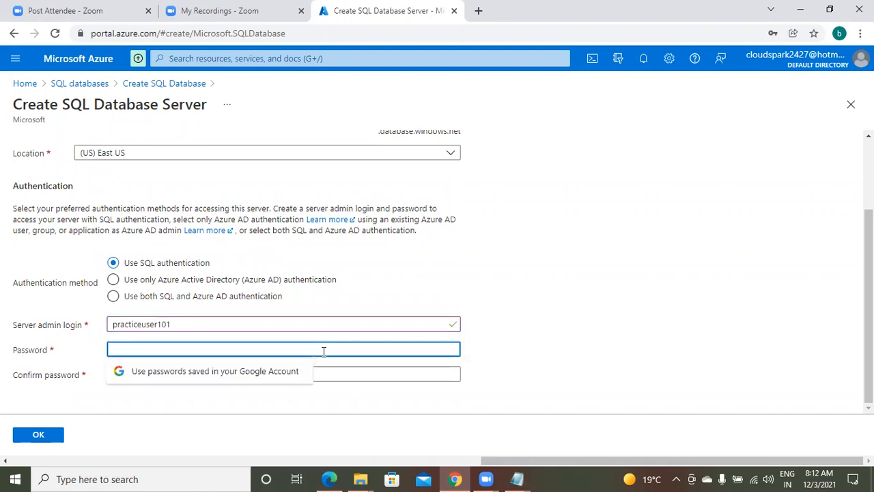
type("••••••••")
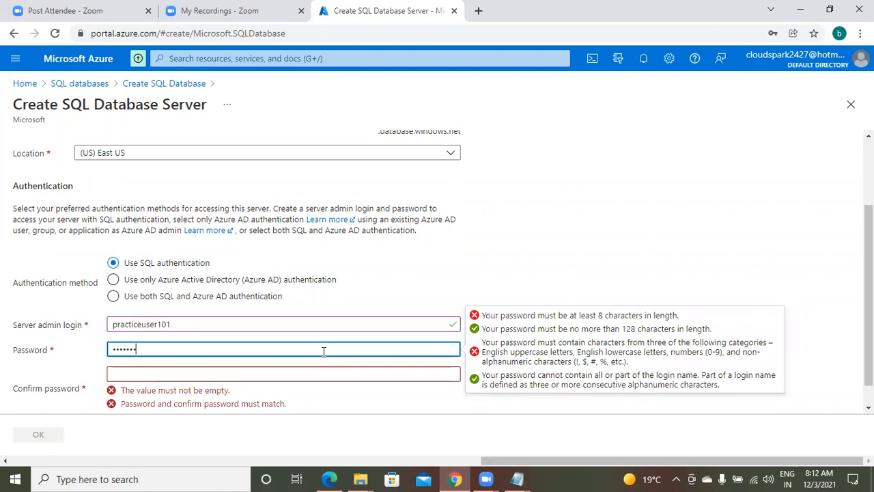
key("Tab")
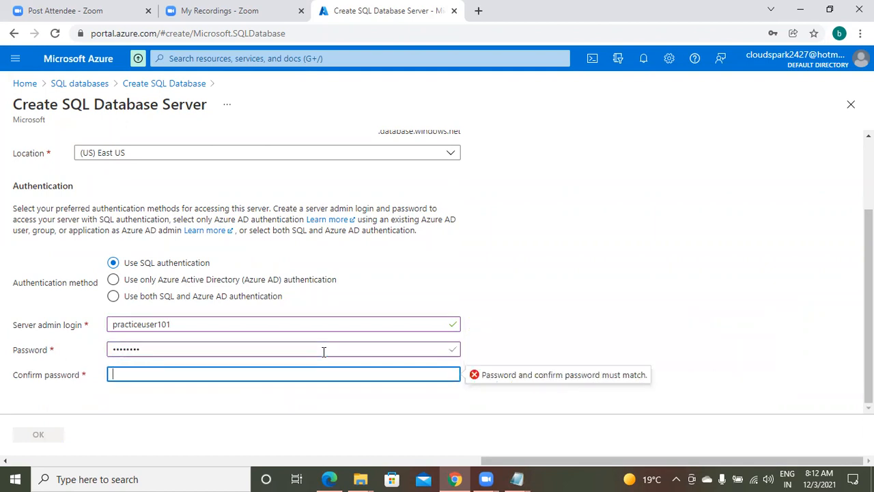
type("••••••••")
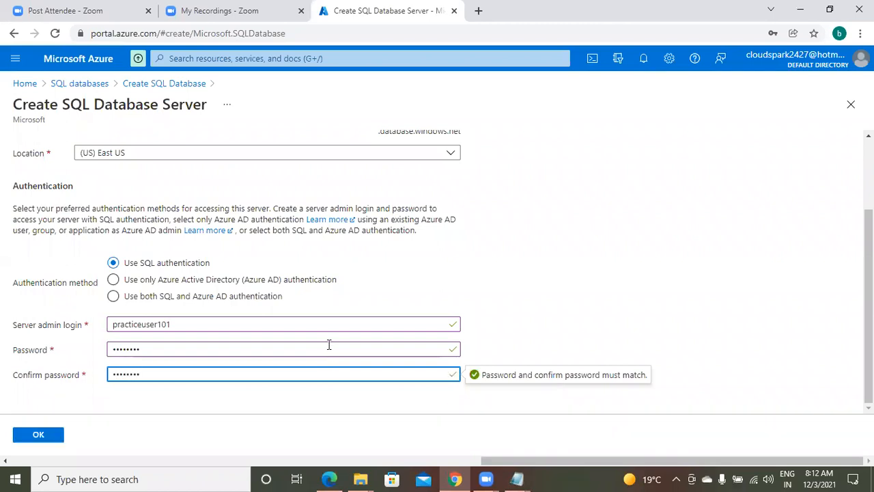
left_click(763, 362)
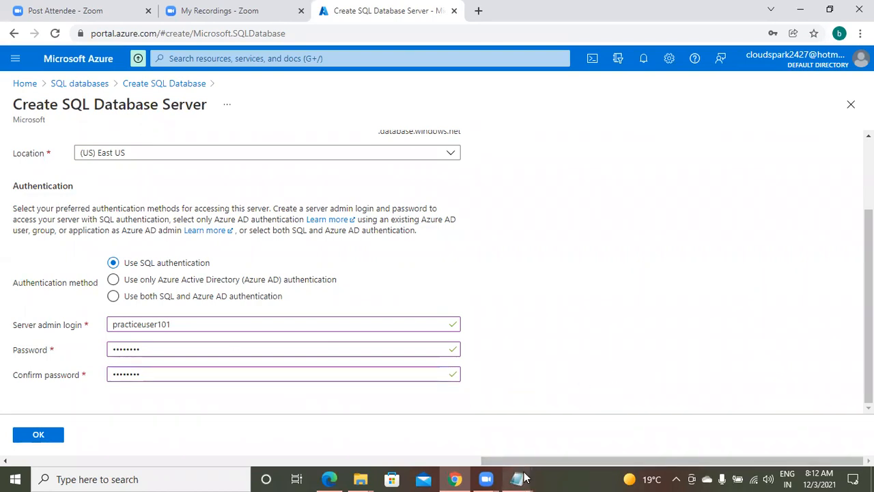
Step: Add a 'user' line with the admin login and a masked 'pwd' line under the server name
mouse_move(523, 478)
left_click(451, 445)
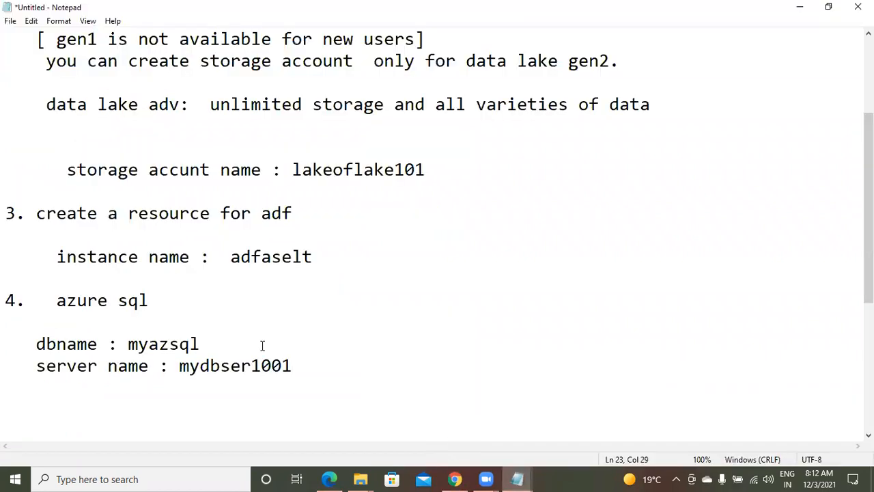
key("Return")
type("user : practiceuser101")
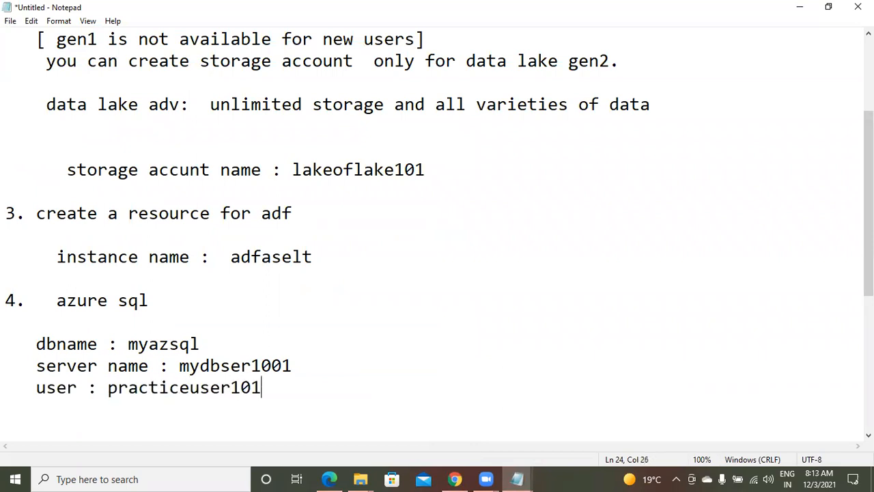
key("Return")
type("pa")
key("BackSpace")
type("wd : ")
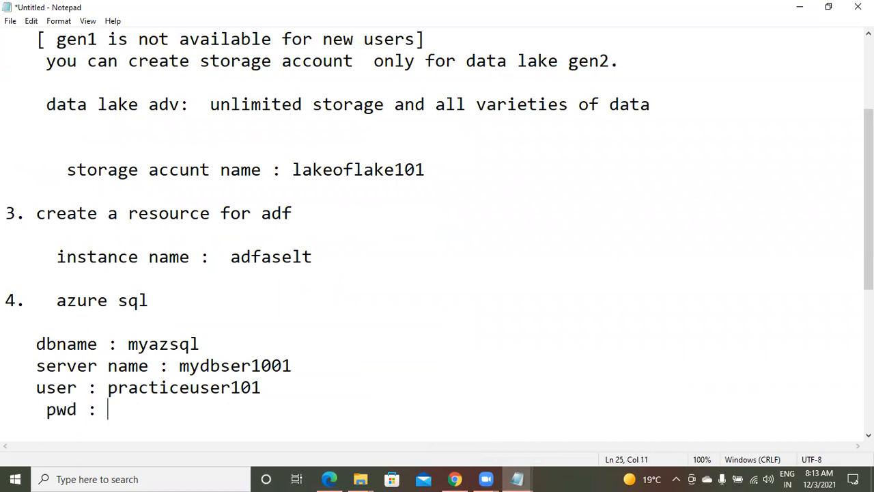
type("*******8")
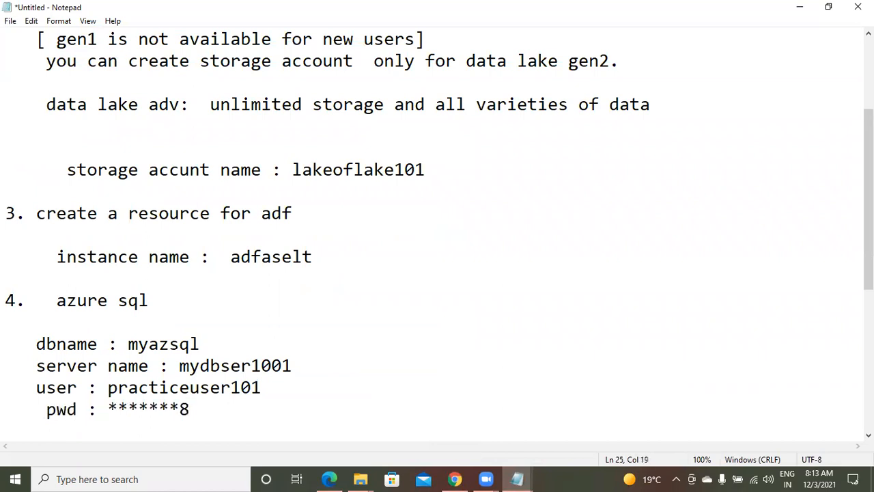
key("Return")
key("Return")
key("Return")
key("Return")
key("Return")
key("Return")
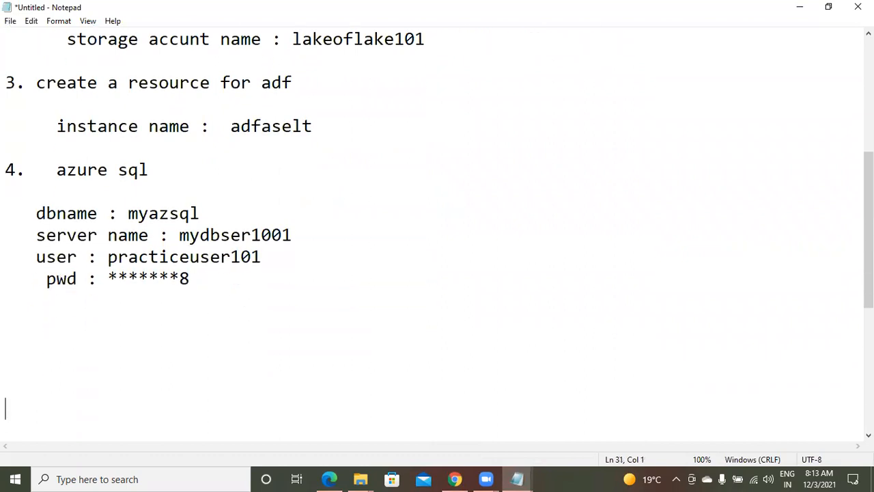
Step: Confirm the new mydbser1001 server, then review and create the myazsql database
left_click(453, 479)
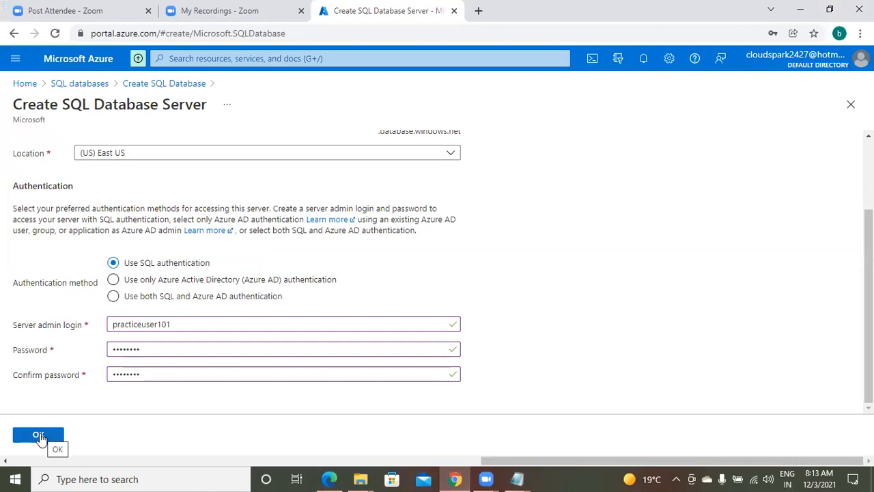
left_click(40, 436)
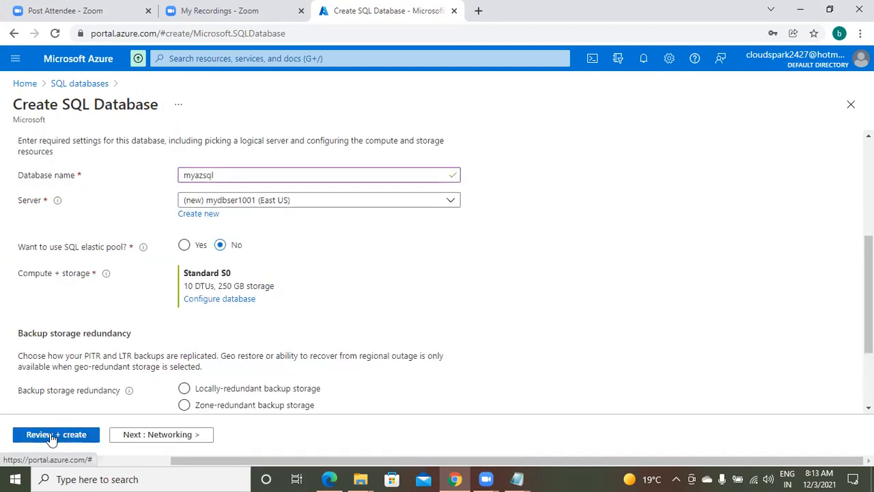
left_click(52, 438)
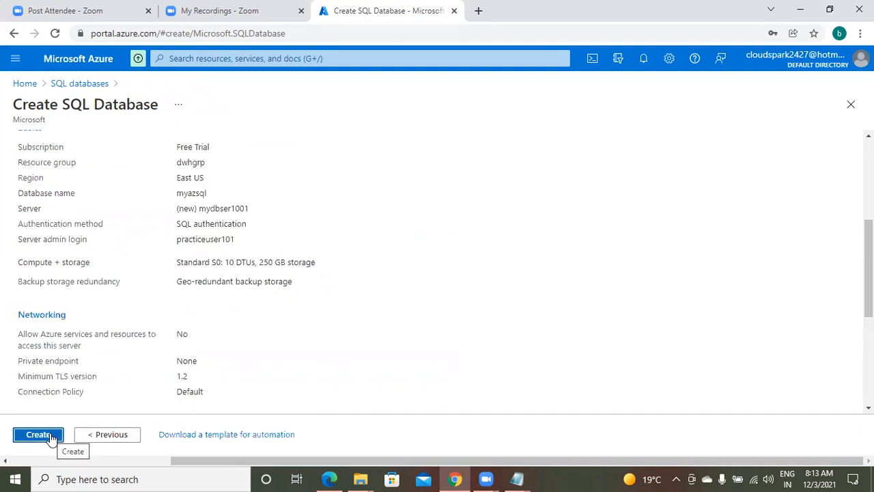
left_click(55, 433)
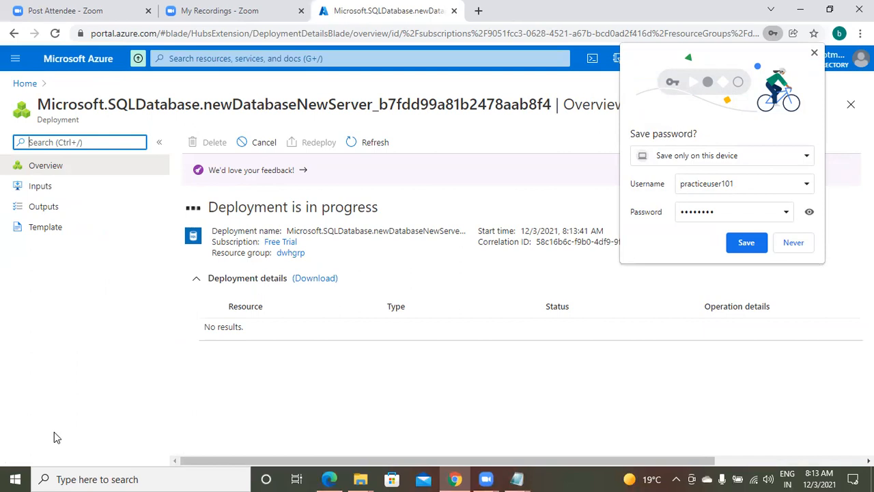
Step: Save the SQL admin login in Chrome while the myazsql deployment is in progress
left_click(747, 246)
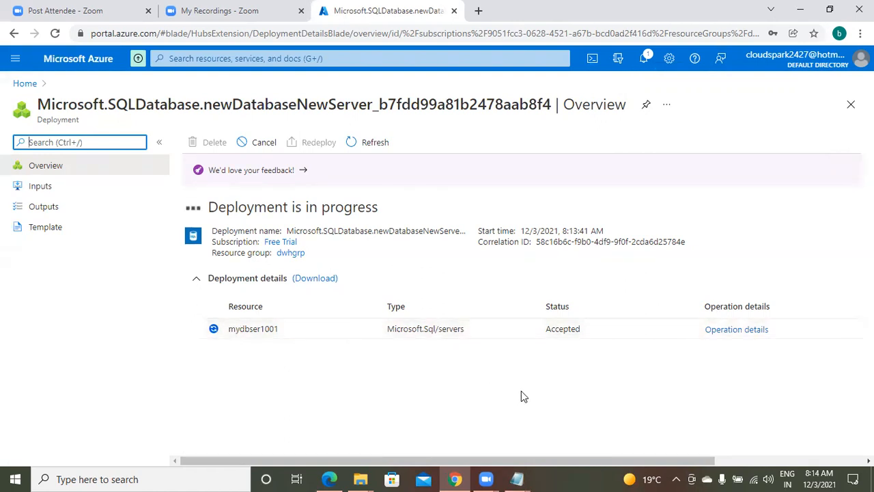
mouse_move(517, 479)
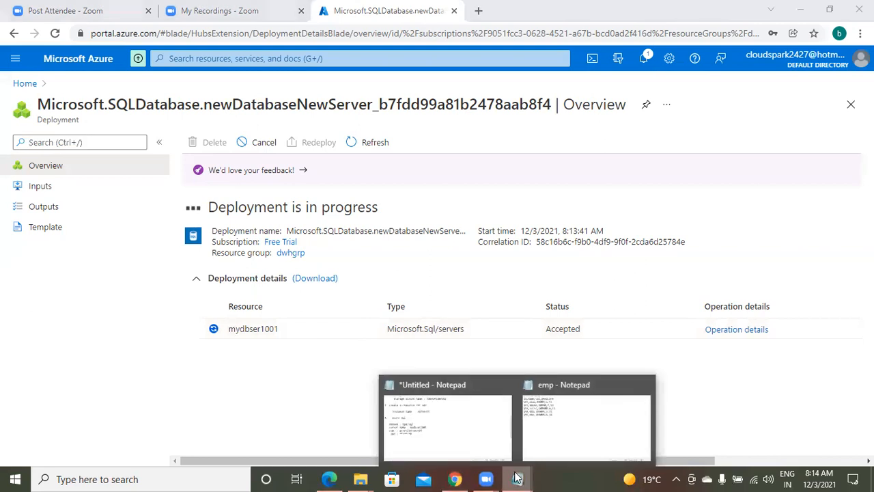
left_click(431, 409)
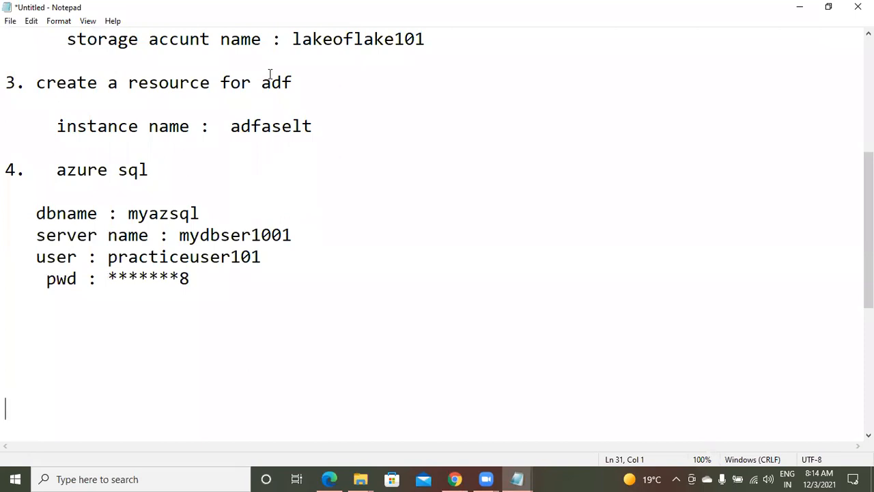
left_click(453, 477)
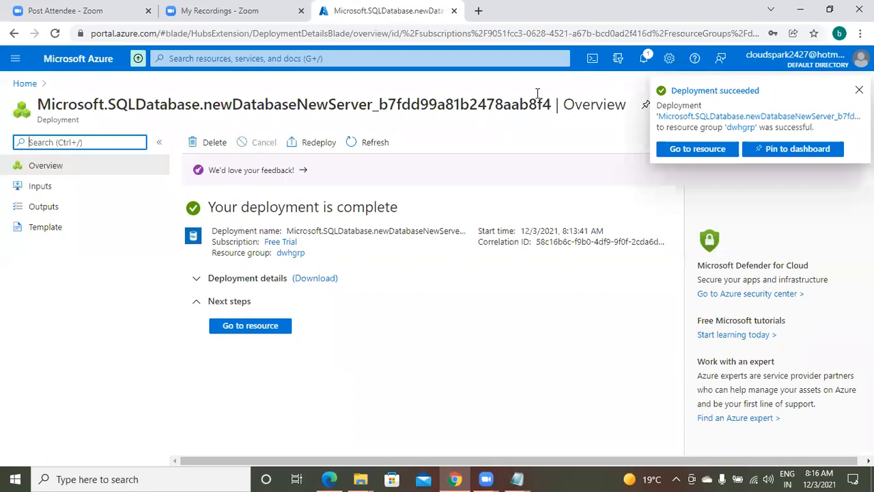
Step: Search 'res' to reach Resource groups, open dwhgrp, and check adfaselt, lakeoflake101, myazsql, mydbser1001
left_click(495, 333)
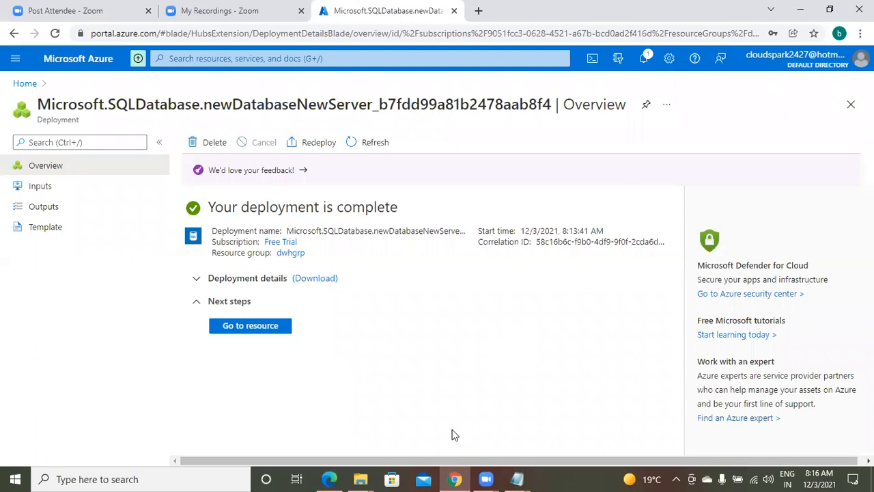
left_click(201, 60)
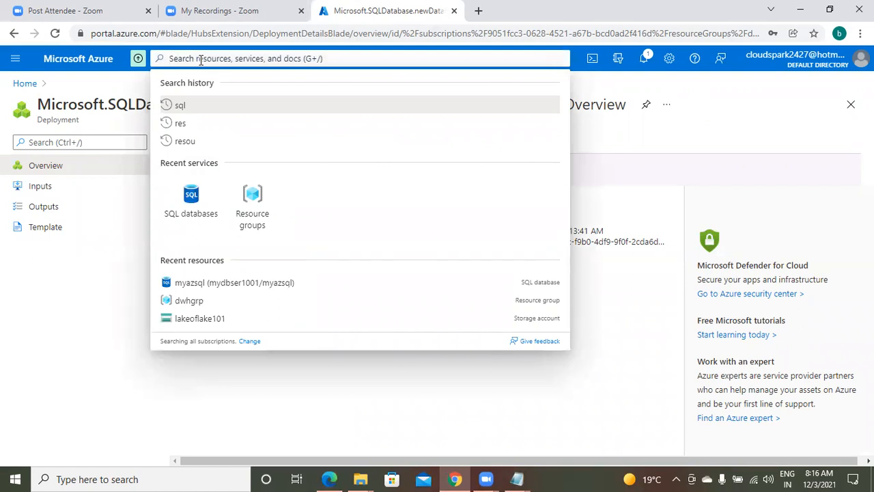
type("res")
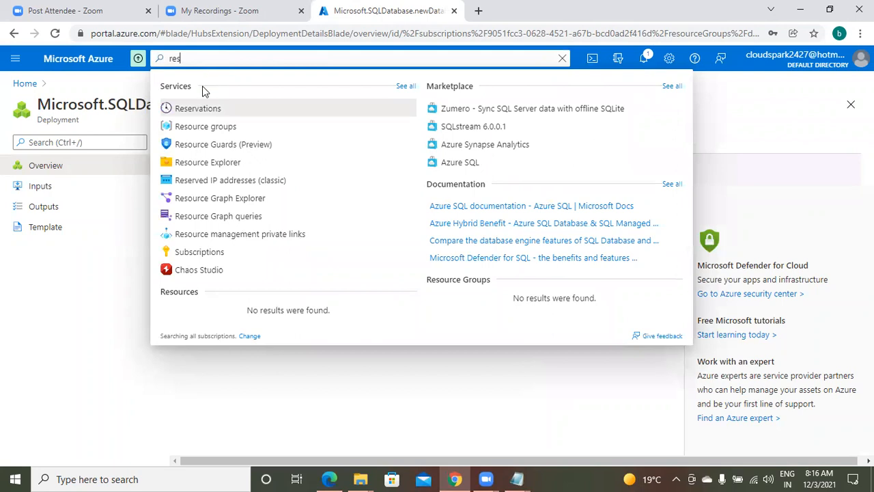
left_click(209, 127)
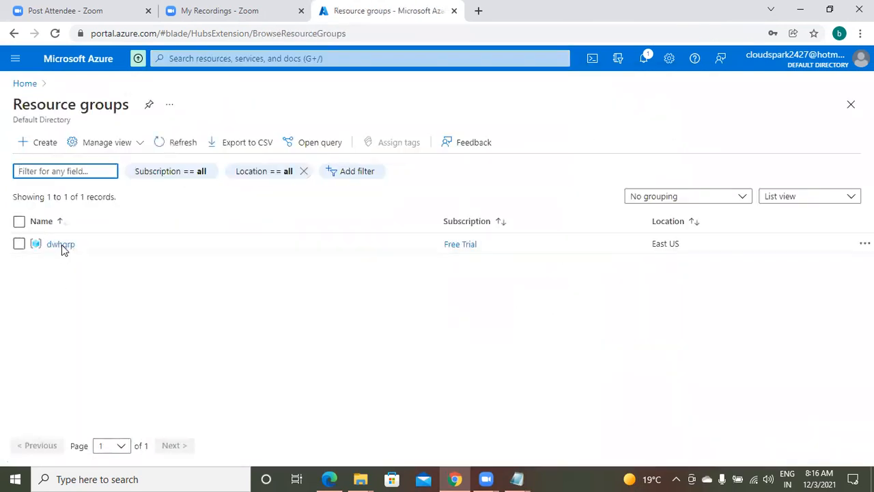
left_click(61, 245)
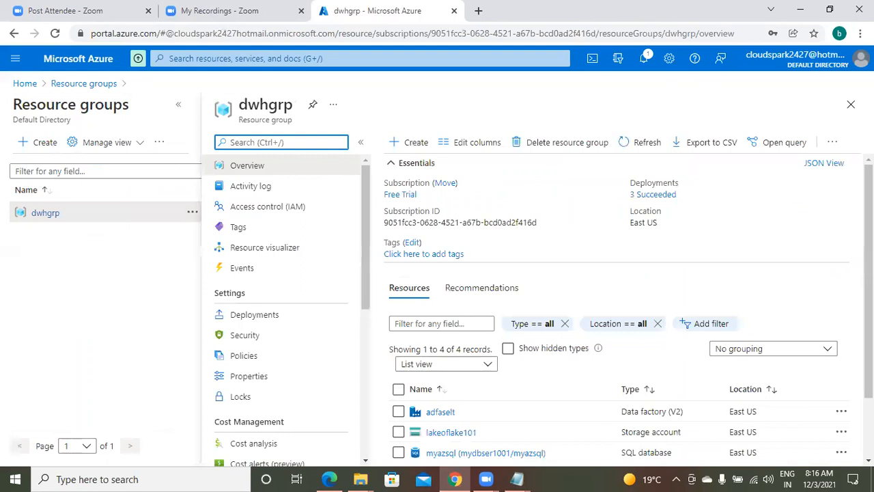
scroll(615, 307, "down", 1)
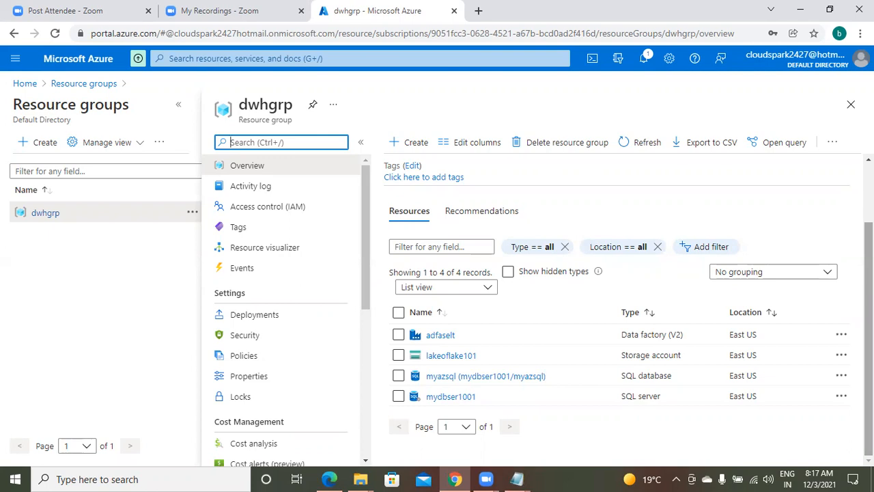
left_click(519, 478)
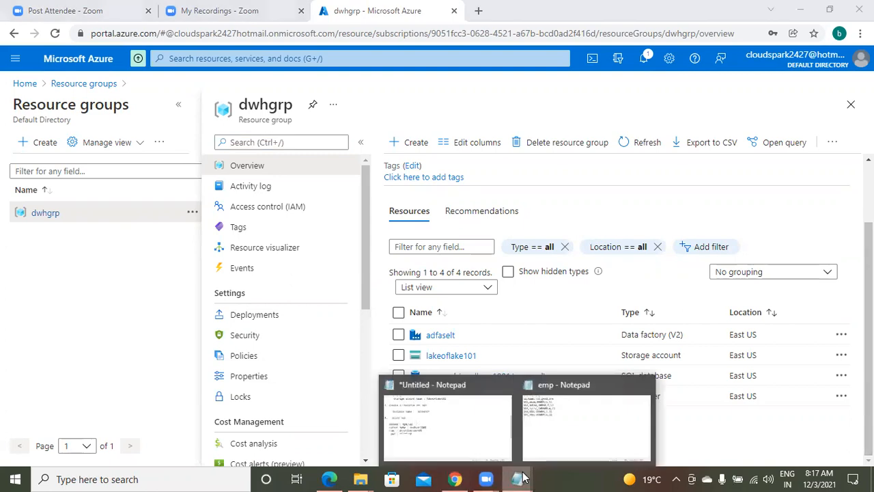
left_click(448, 429)
left_click(227, 263)
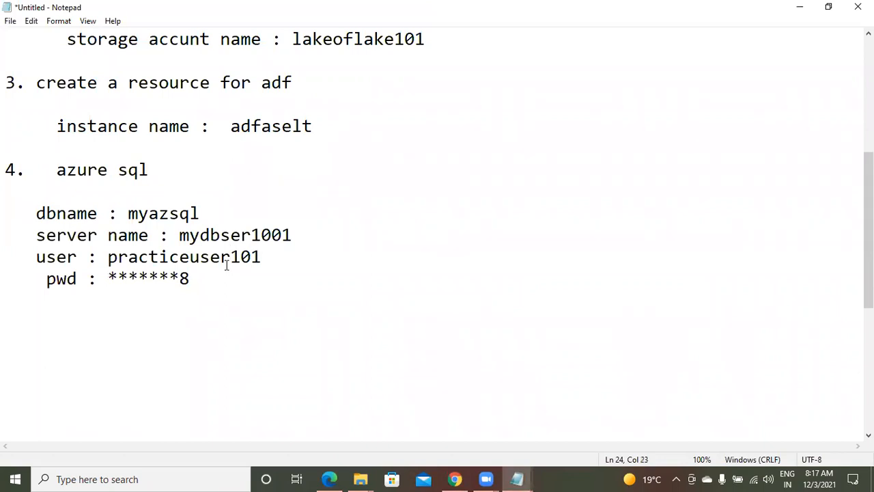
key("Up")
key("Up")
key("Up")
key("Up")
key("Up")
key("Up")
key("Up")
key("Up")
key("Up")
key("Up")
key("Up")
key("Up")
key("Up")
key("Up")
key("Up")
key("Up")
key("Up")
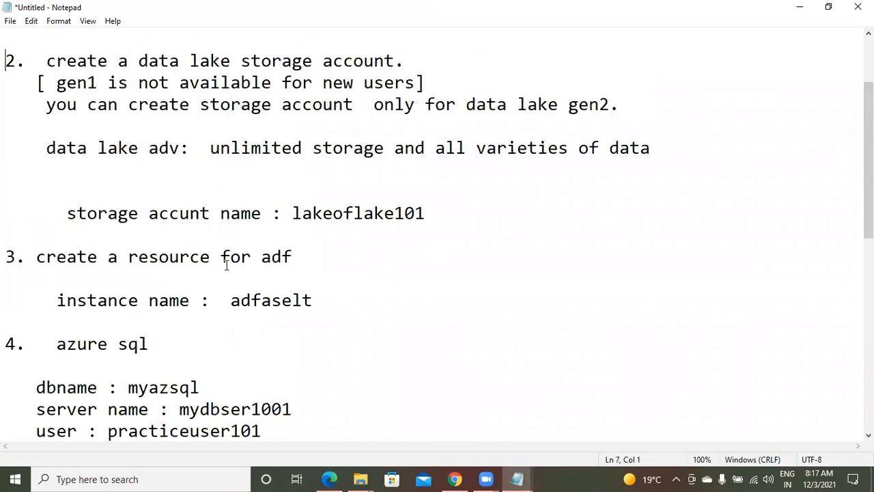
key("Down")
key("Down")
key("Down")
key("Down")
key("Down")
key("Down")
key("Down")
key("Down")
key("Down")
key("Down")
key("Down")
key("Down")
key("Down")
key("Down")
key("Down")
key("Down")
key("Down")
key("Down")
key("Down")
key("Down")
key("Down")
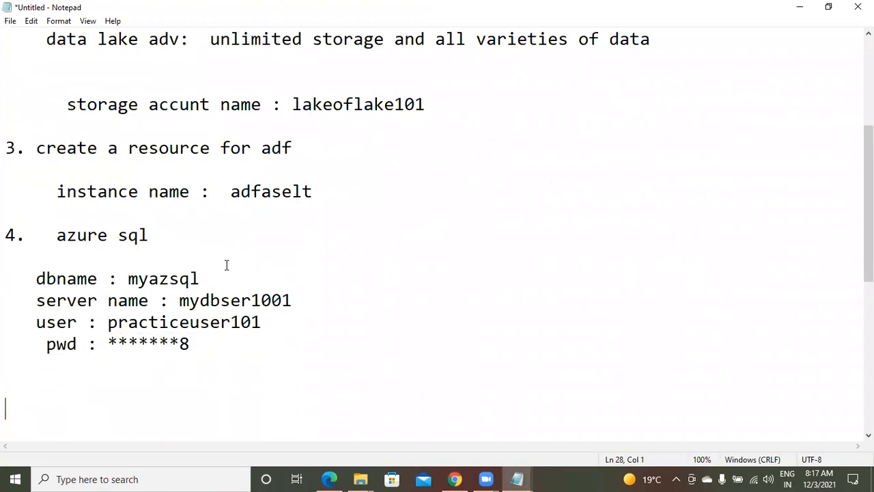
left_click(455, 479)
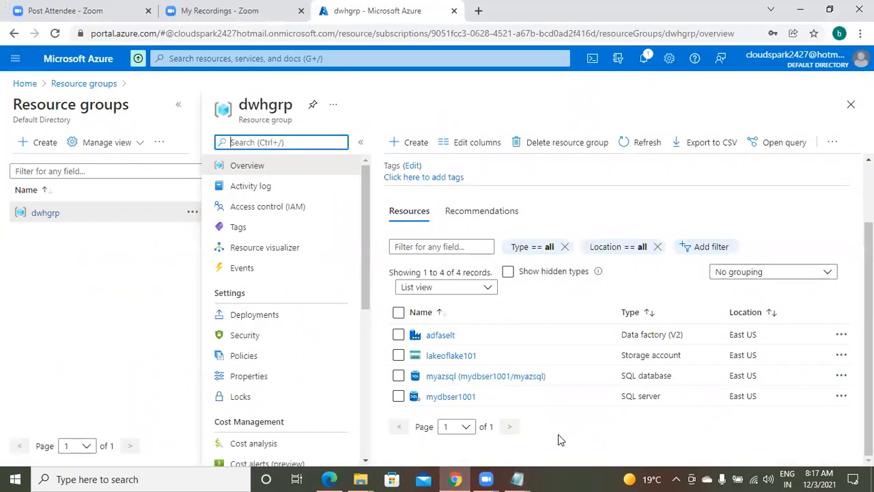
Step: Open the adfaselt data factory from the dwhgrp resources list
mouse_move(434, 341)
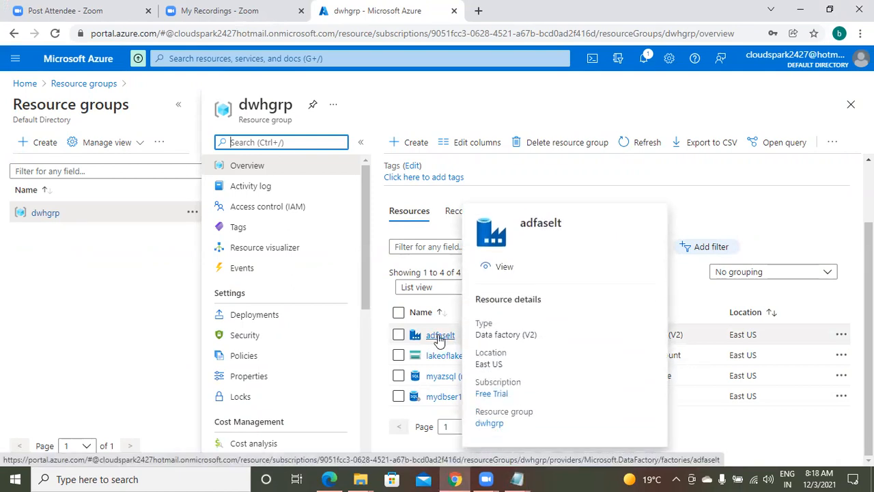
left_click(440, 335)
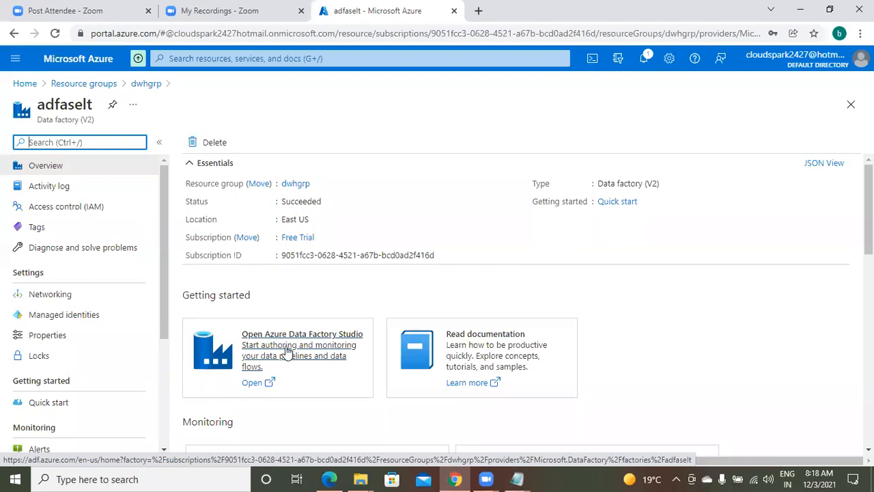
Step: Launch Azure Data Factory Studio from the adfaselt overview's Getting started section
left_click(261, 350)
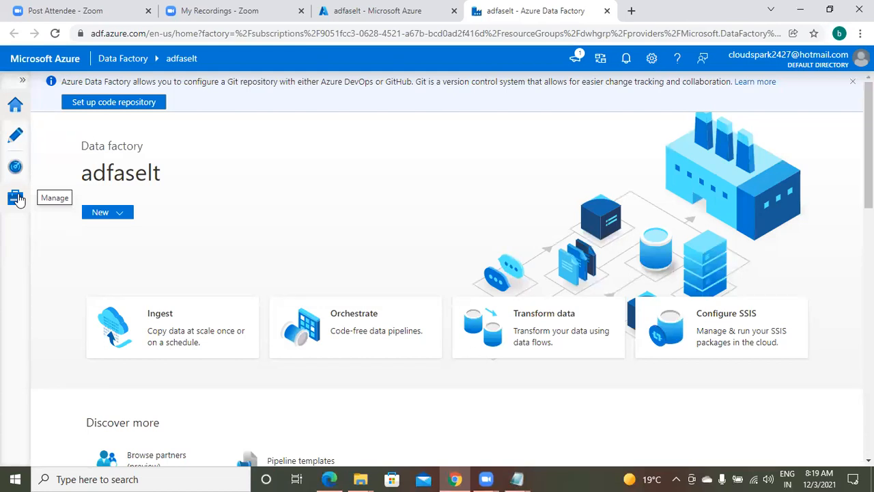
Step: View the empty linked services page, then minimise Chrome to show the Notepad notes
left_click(15, 203)
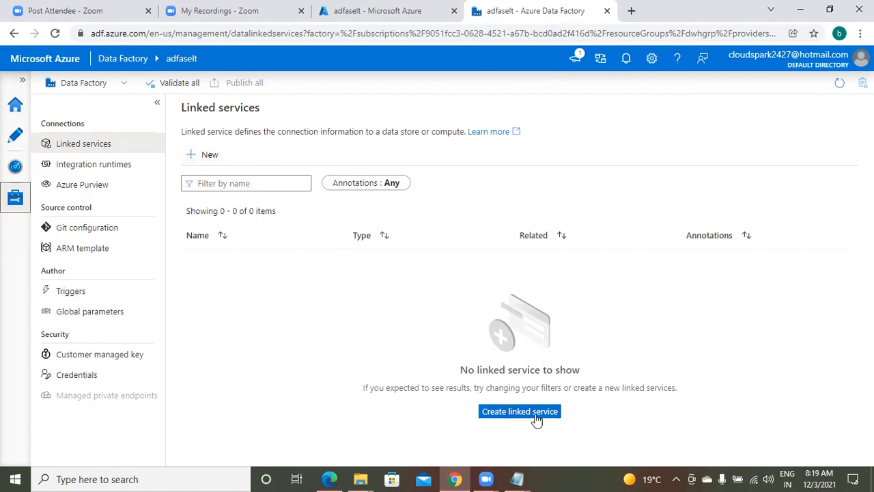
left_click(456, 478)
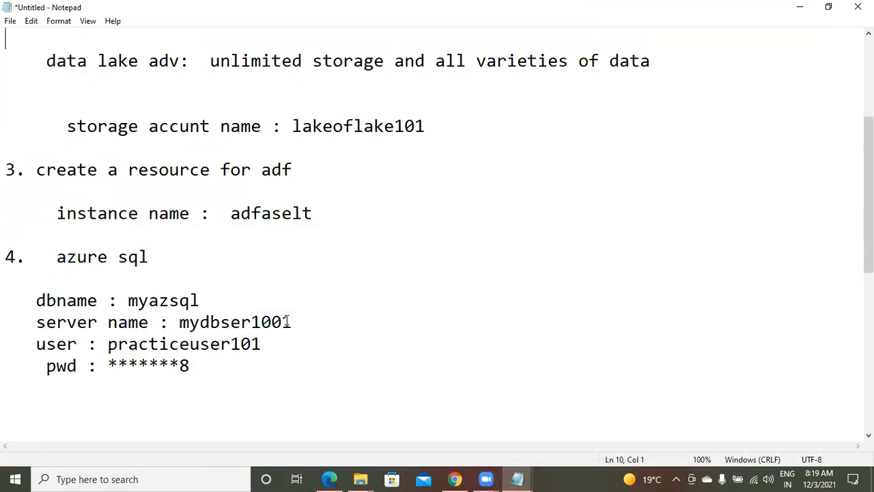
key("Page_Up")
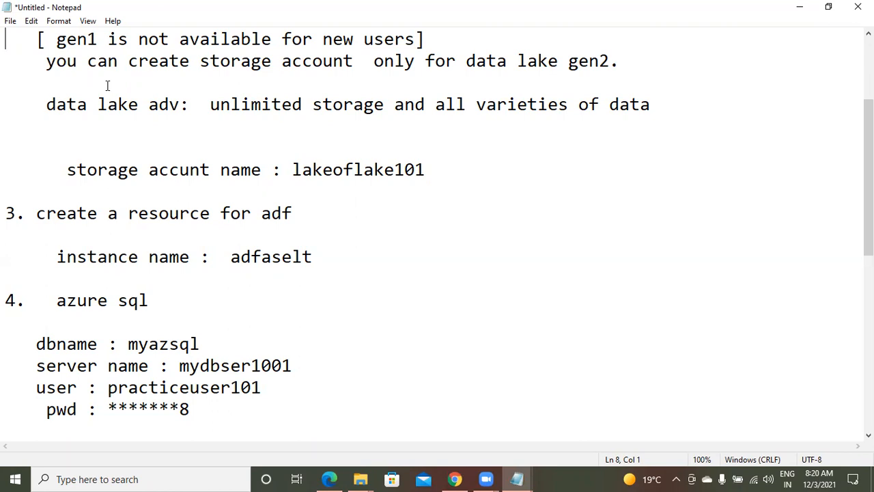
left_click(64, 305)
key("Up")
key("Up")
key("Up")
key("Up")
key("Up")
key("Up")
key("Up")
key("Up")
key("Up")
key("Up")
key("Up")
key("Up")
key("Up")
key("Up")
key("Up")
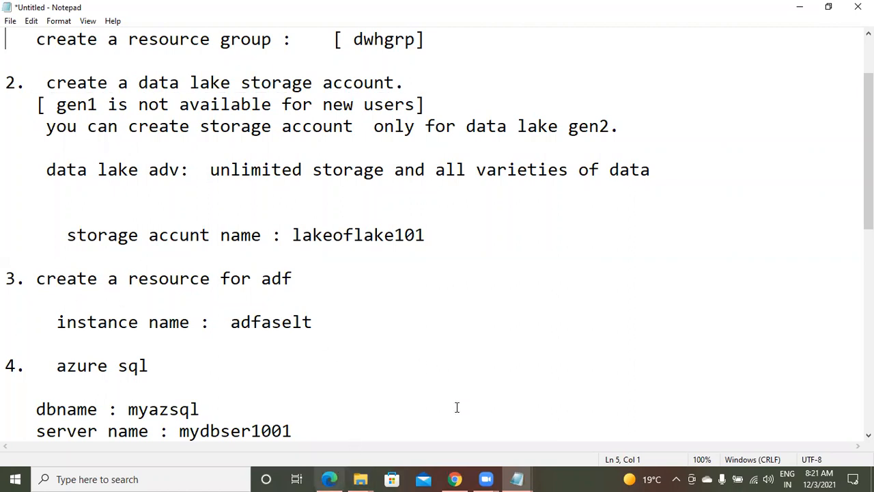
mouse_move(456, 478)
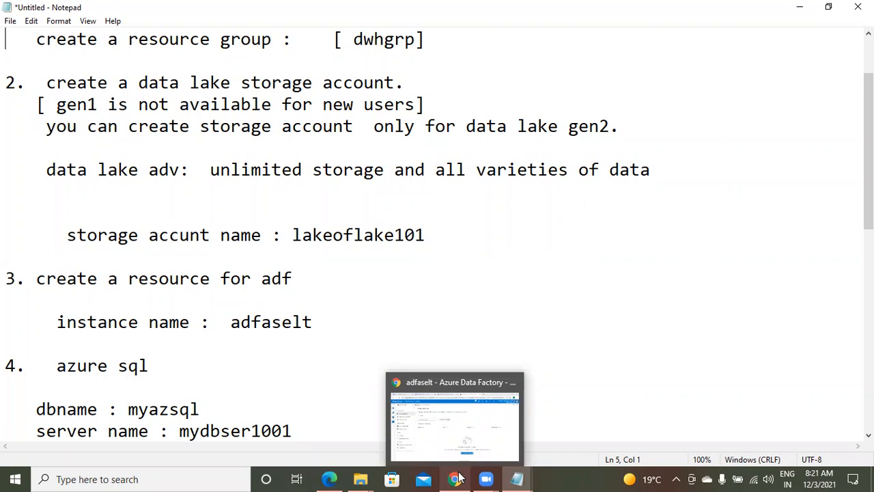
Step: Return to Data Factory Studio, confirm Monitor shows no pipeline runs, and open Author
left_click(456, 478)
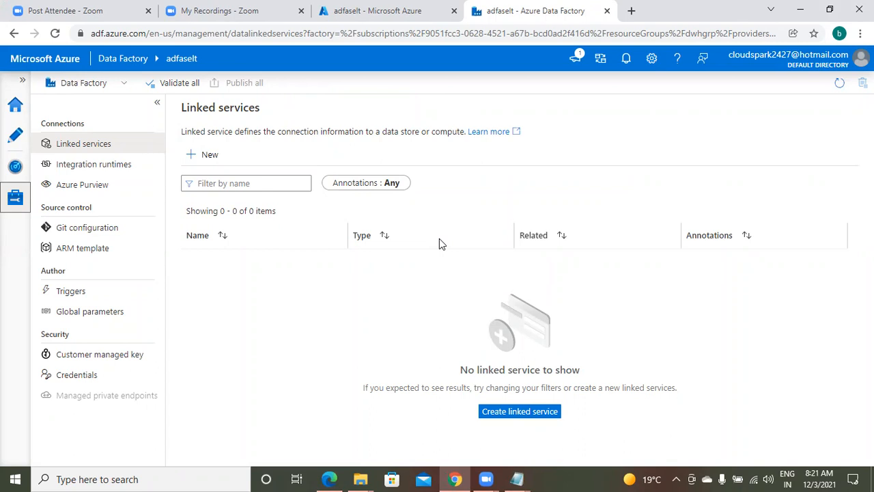
left_click(15, 171)
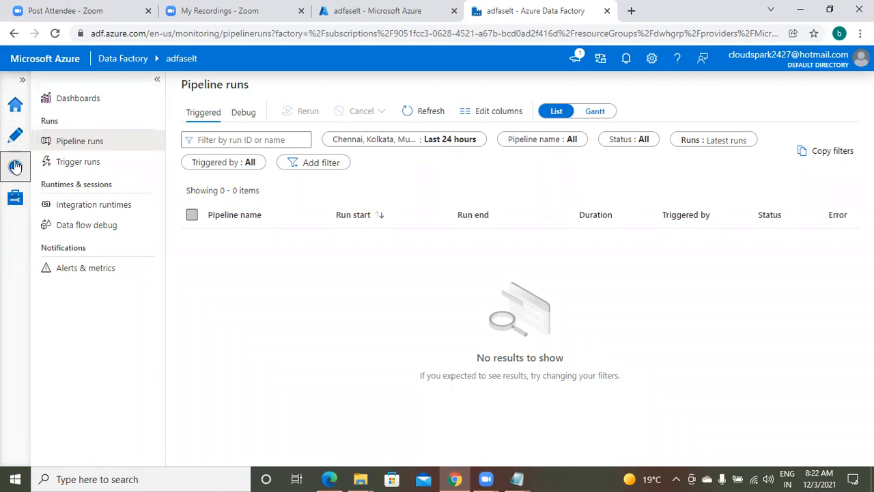
left_click(17, 140)
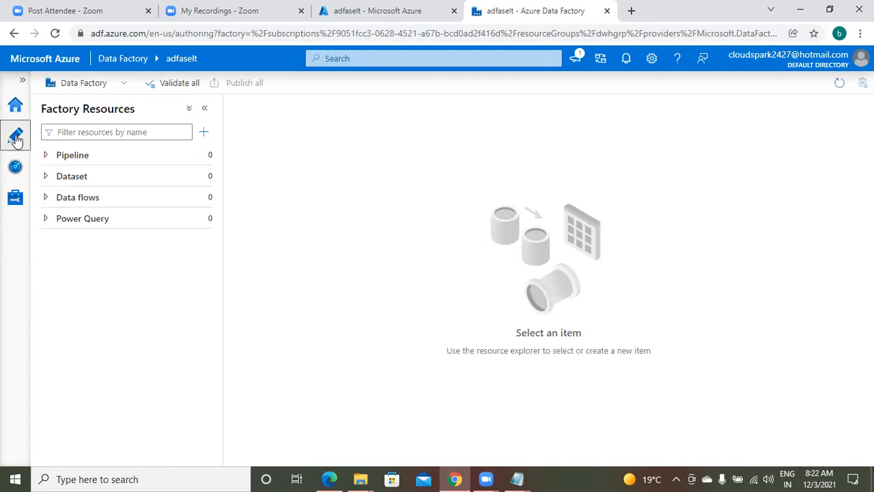
Step: Expand the empty Pipeline group in Factory Resources and show its '...' creation options
left_click(46, 157)
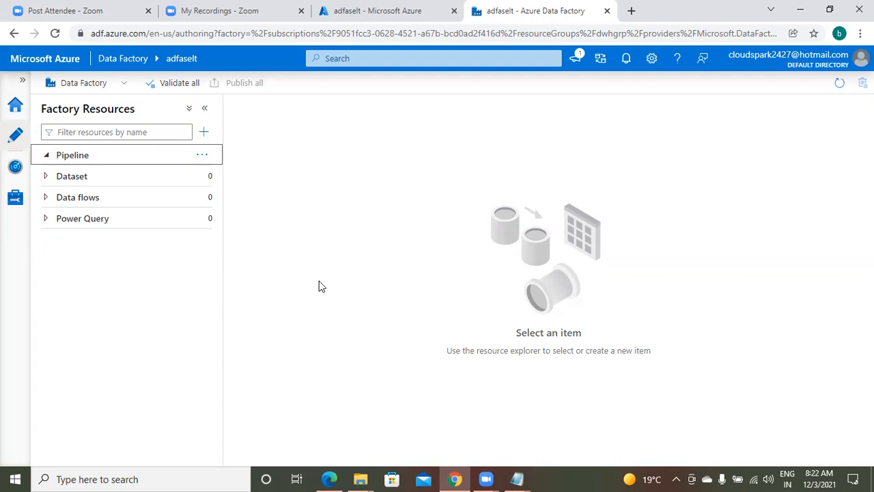
left_click(203, 157)
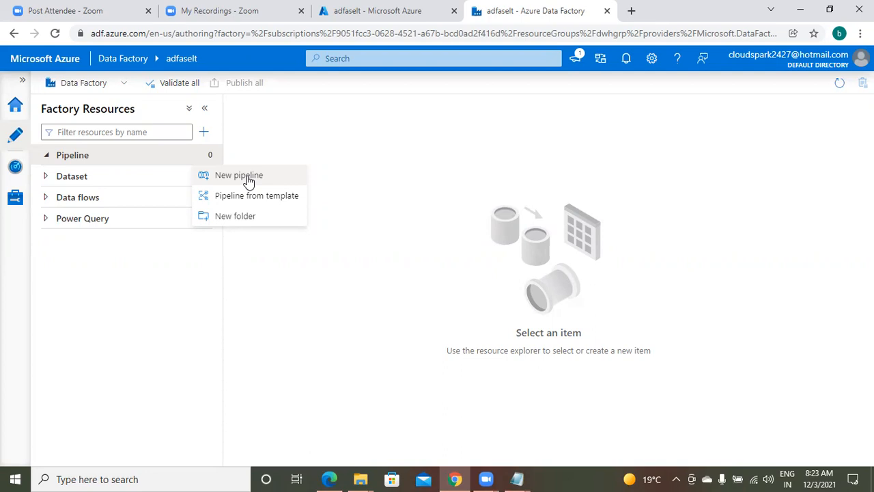
left_click(290, 286)
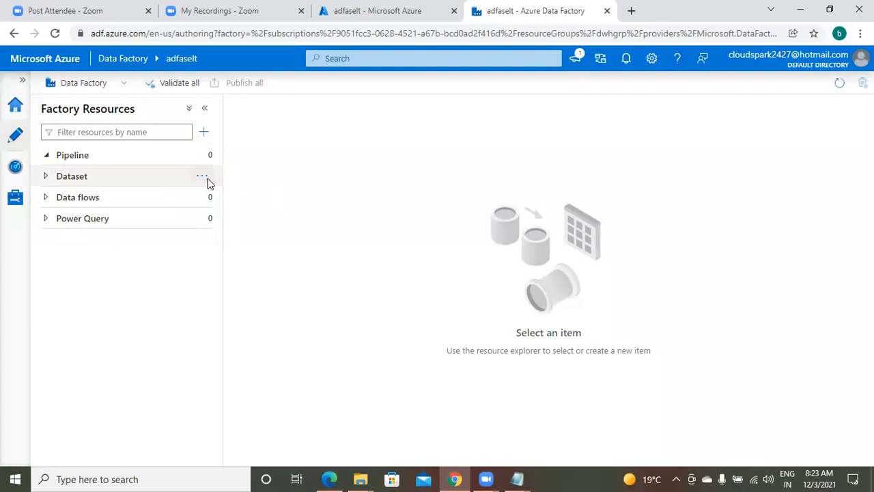
left_click(209, 178)
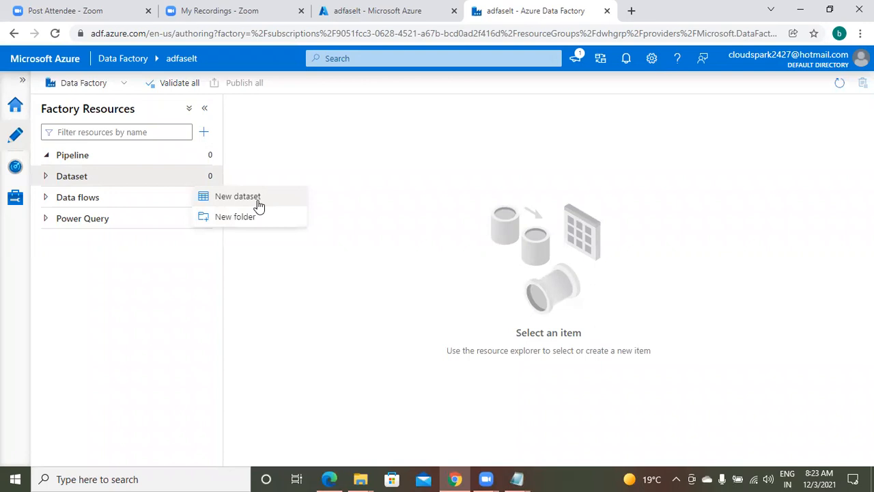
left_click(351, 303)
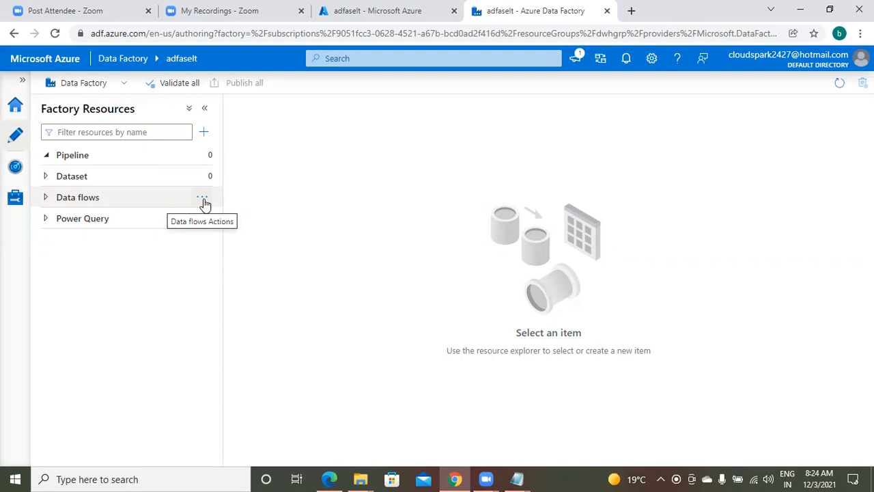
left_click(203, 198)
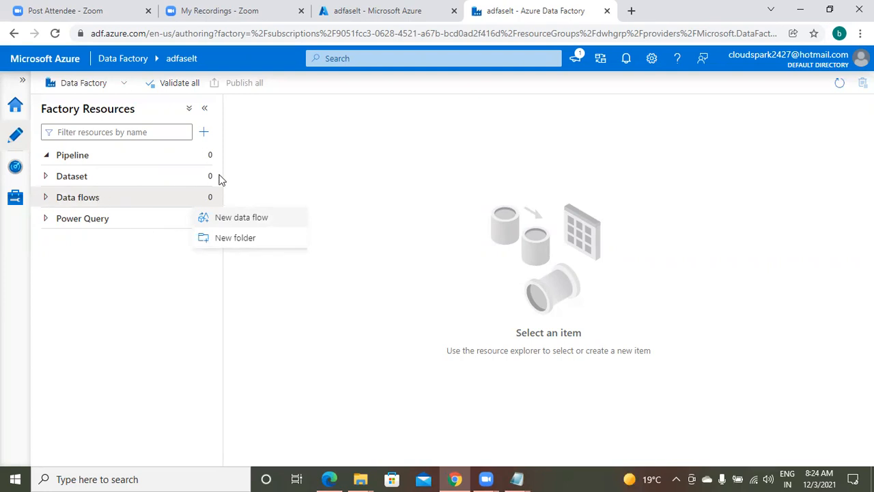
left_click(317, 272)
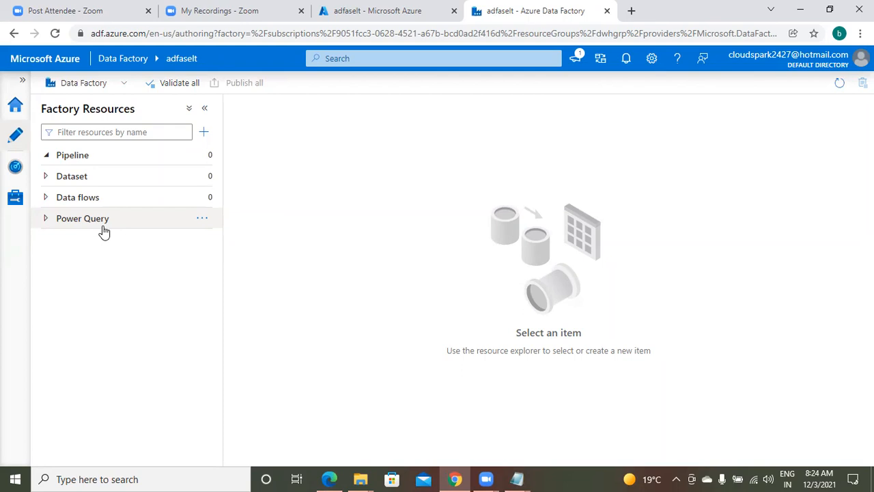
left_click(210, 224)
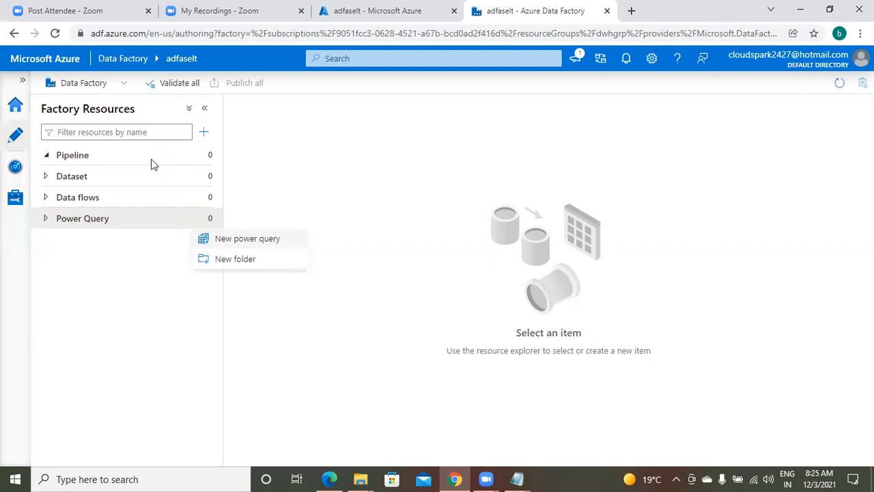
left_click(340, 232)
left_click(458, 478)
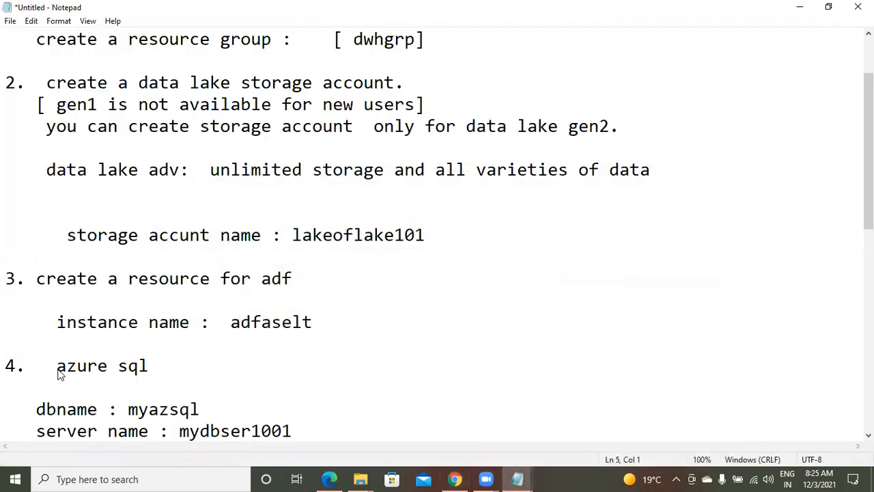
left_click(58, 368)
left_click(457, 478)
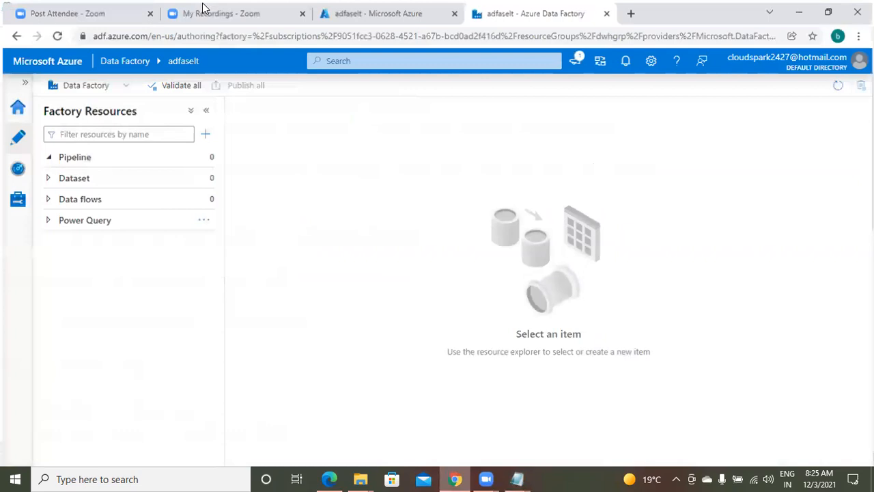
Step: Switch to the adfaselt portal tab and go to the Resource groups list showing dwhgrp
key("ctrl+shift+Tab")
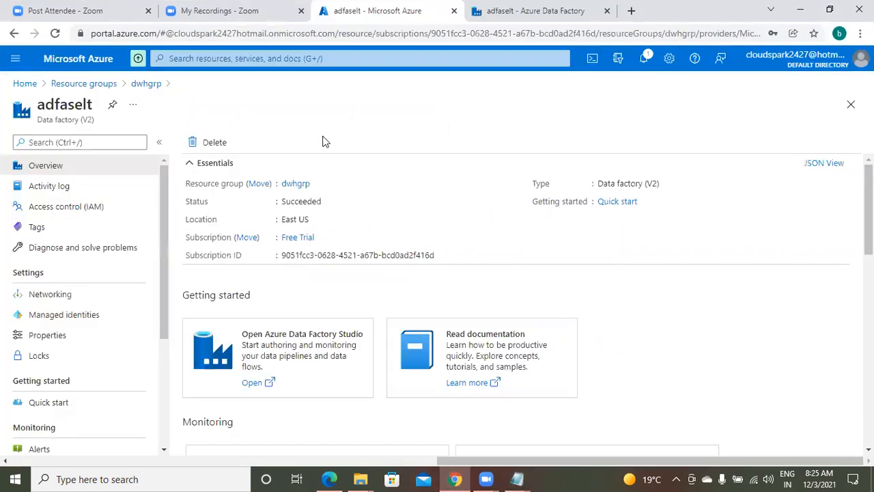
left_click(191, 58)
left_click(83, 82)
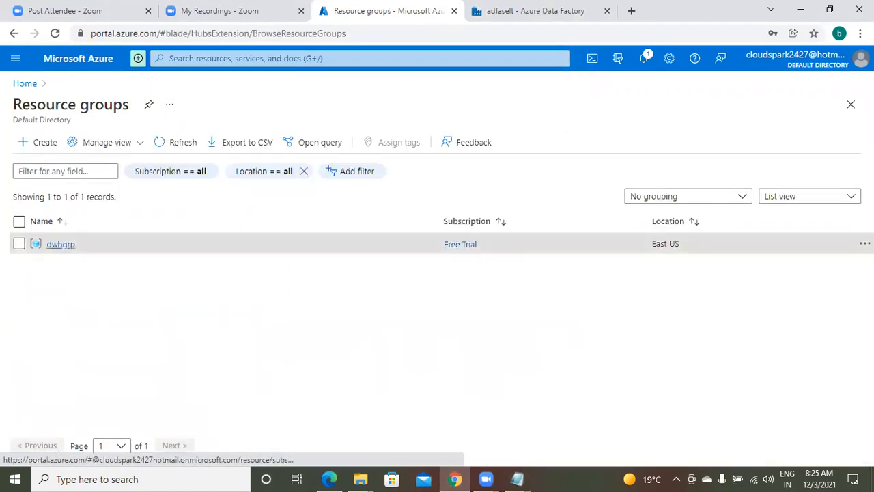
Step: Open the dwhgrp resource group and scroll through its four resources
left_click(59, 244)
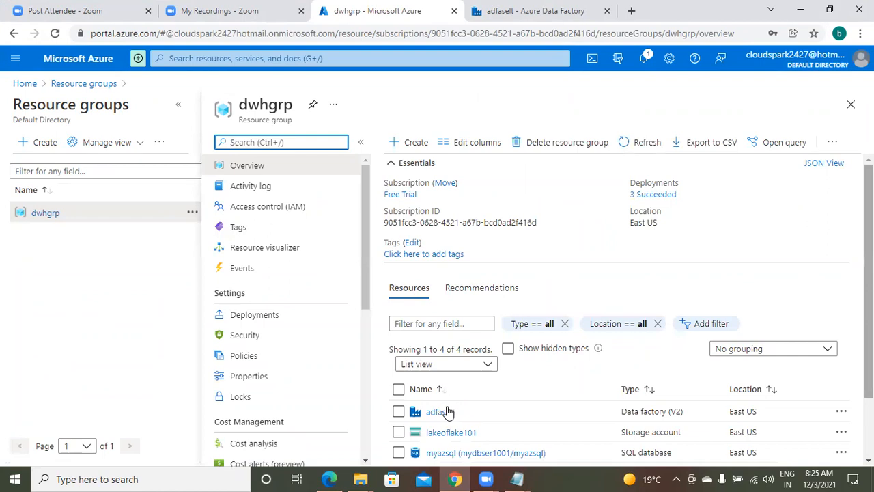
scroll(481, 414, "down", 1)
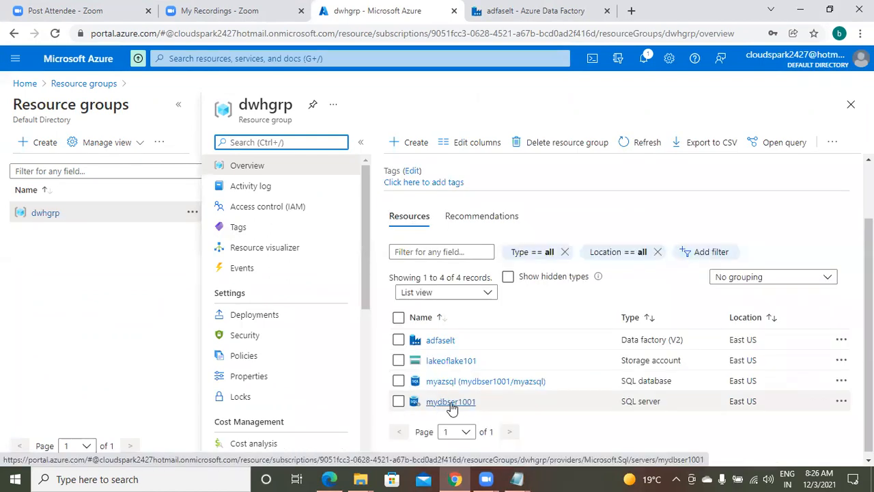
mouse_move(450, 406)
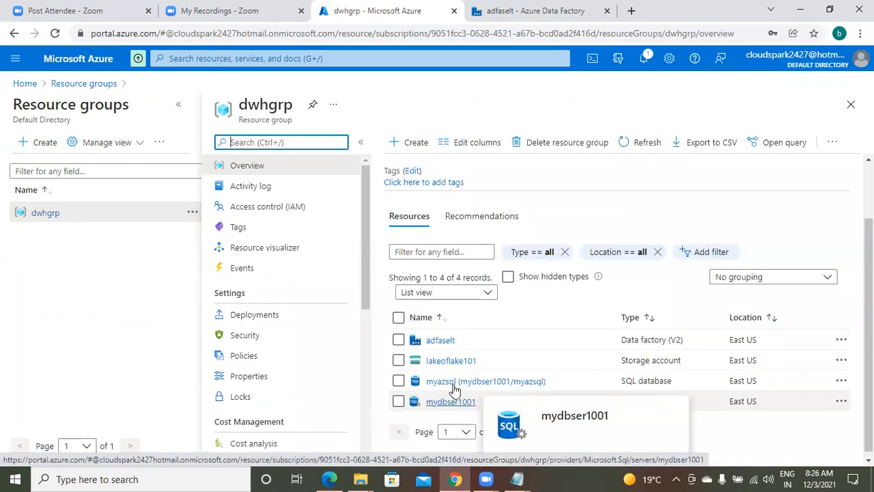
mouse_move(487, 388)
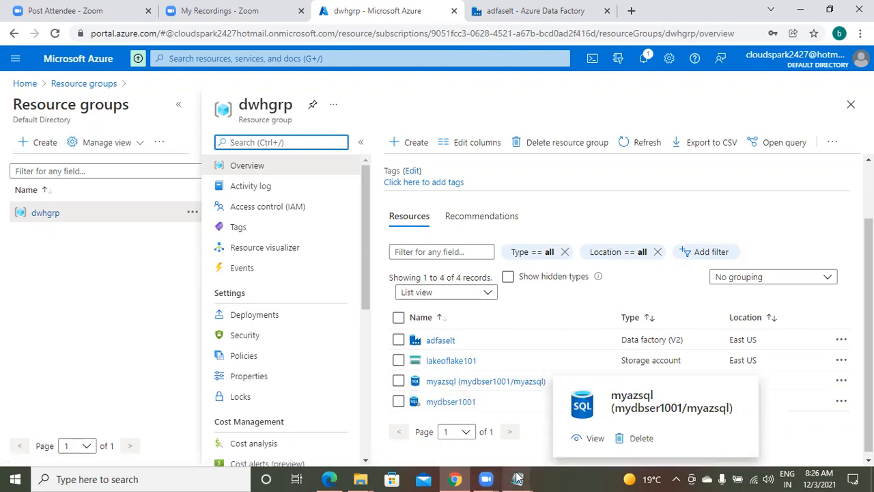
Step: Check the resource names in the Notepad notes, then open the myazsql SQL database
mouse_move(517, 479)
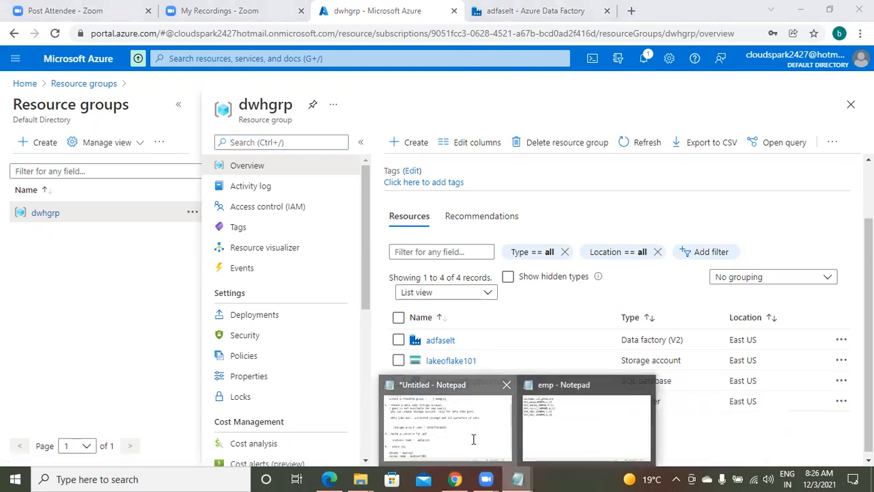
left_click(382, 419)
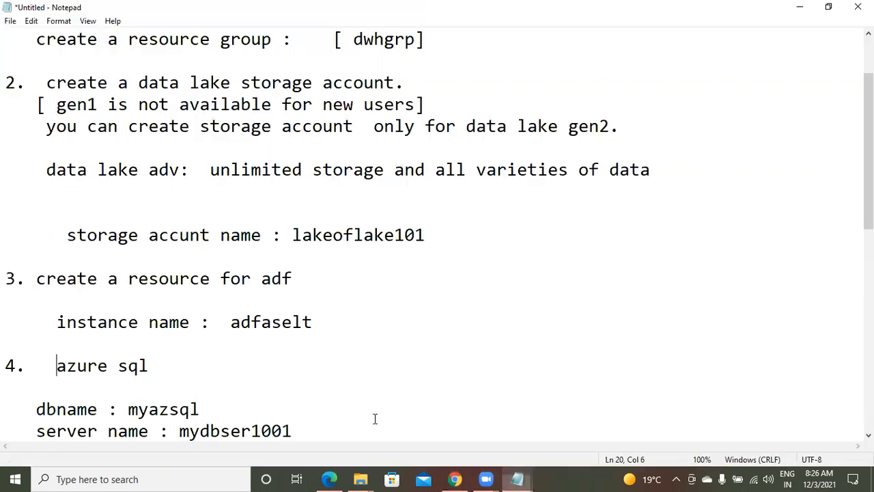
left_click(455, 479)
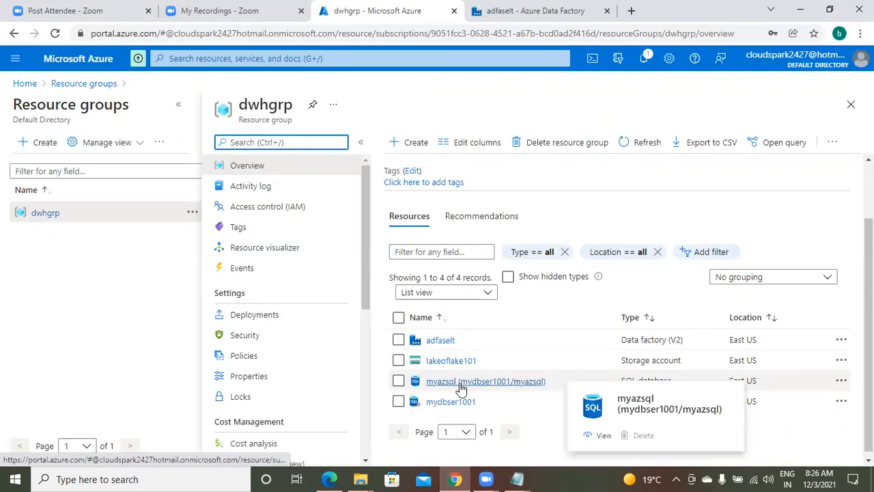
left_click(461, 388)
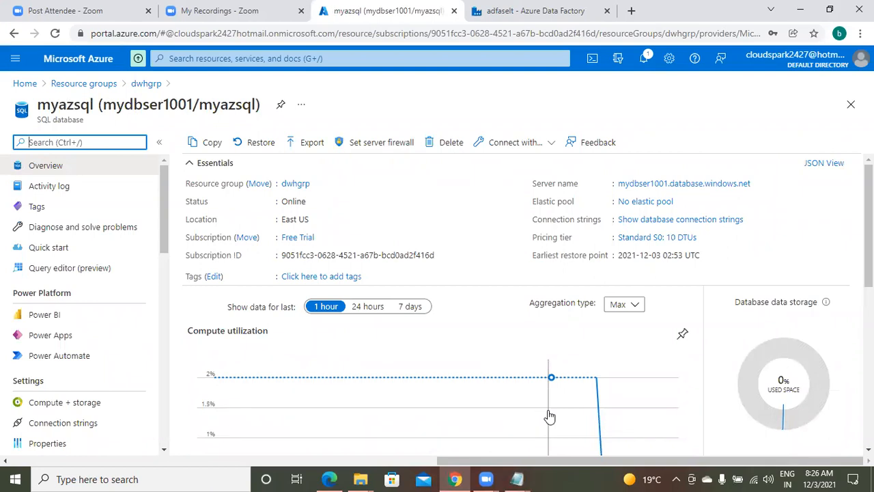
Step: Open Query editor (preview) from the myazsql database's blade menu
left_click(67, 271)
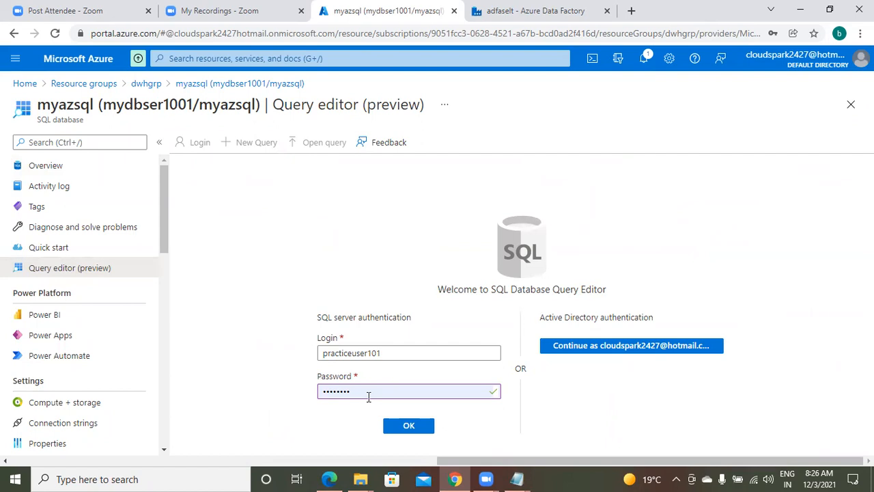
left_click(407, 427)
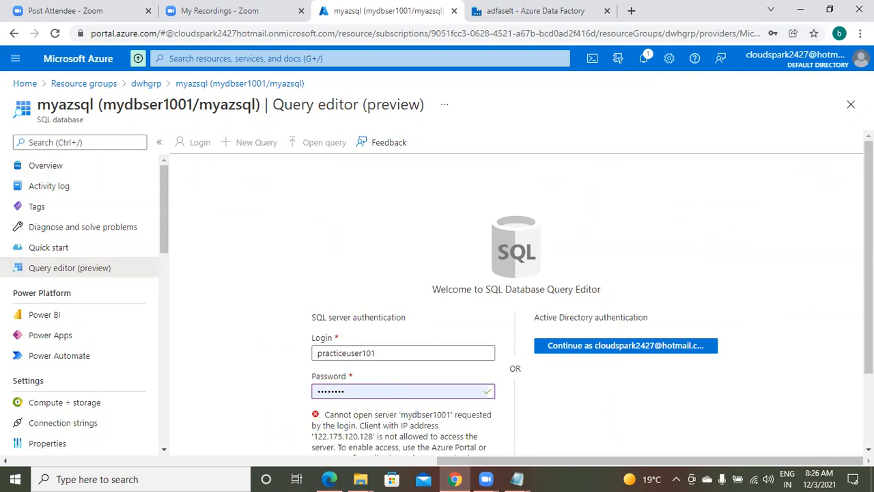
scroll(404, 410, "down", 3)
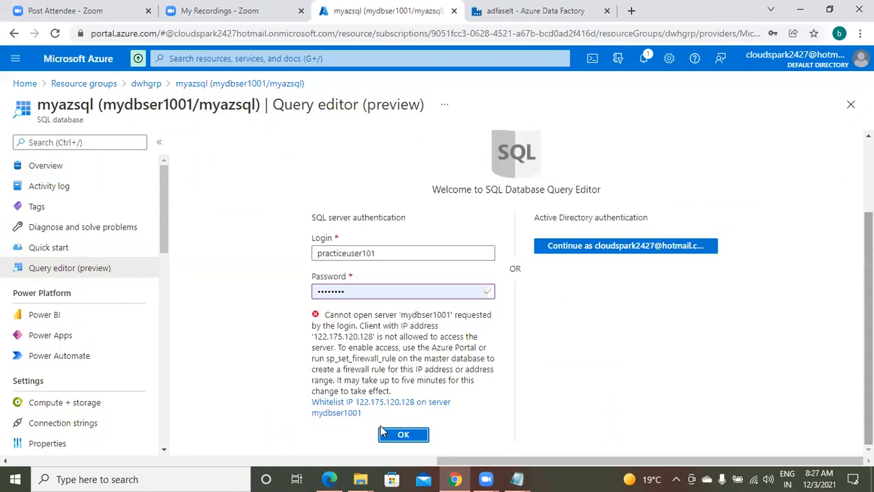
left_click(403, 436)
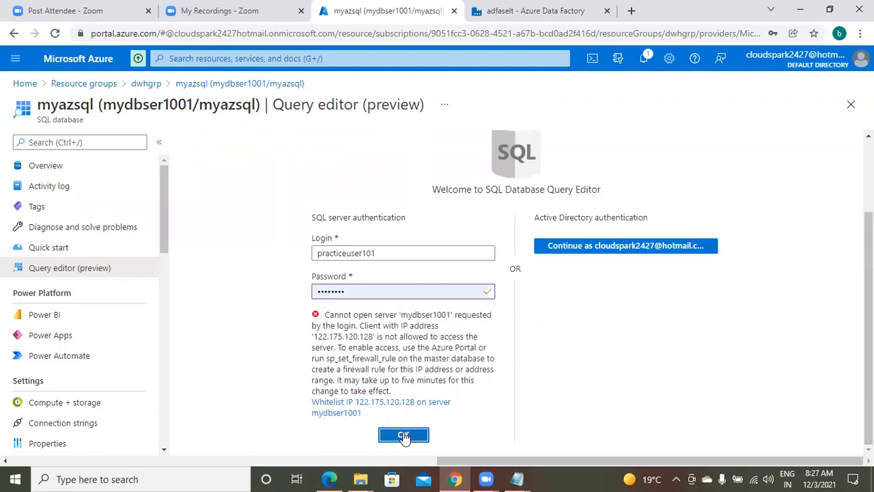
left_click(403, 436)
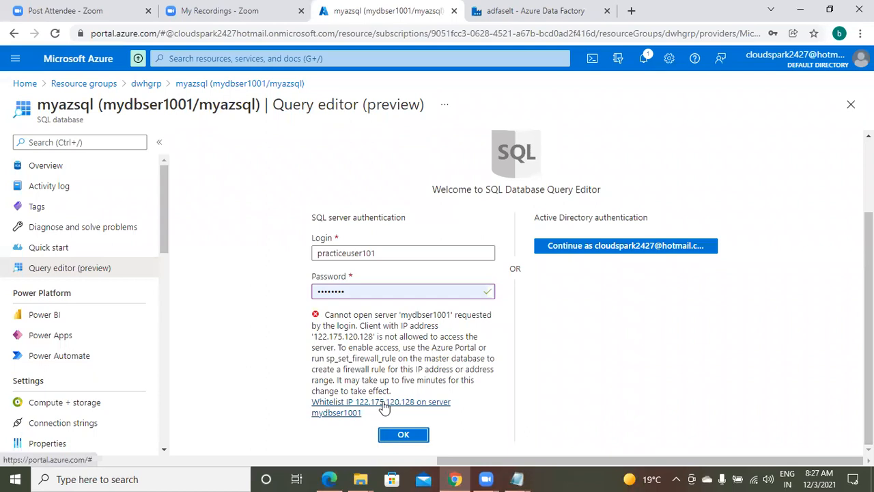
left_click(384, 406)
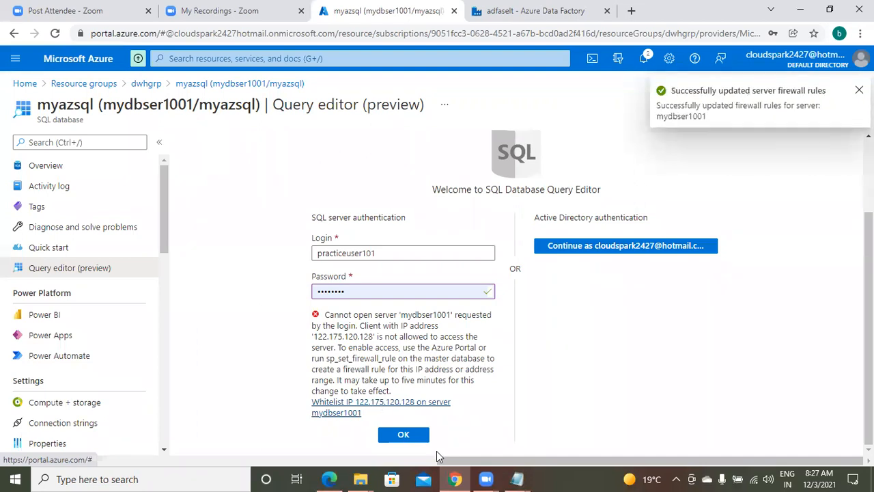
left_click(402, 436)
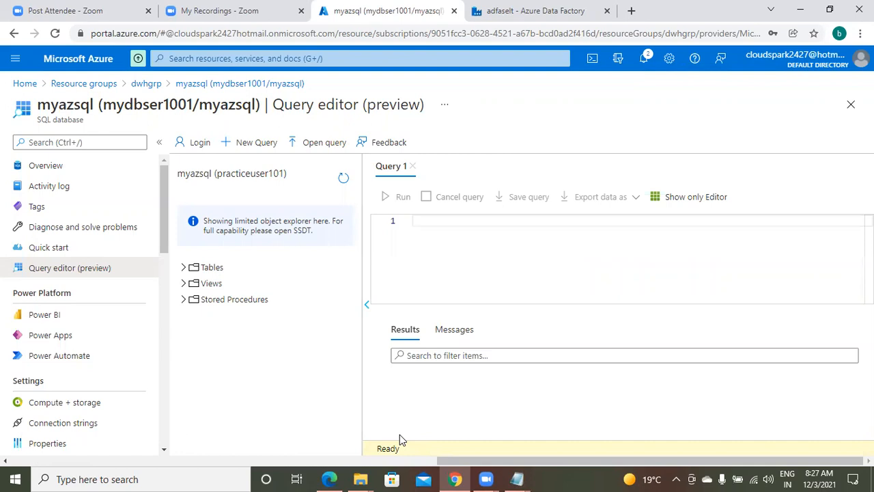
Step: Expand Tables and Views to reveal the two system firewall-rule views, then focus Query 1
left_click(191, 268)
left_click(184, 284)
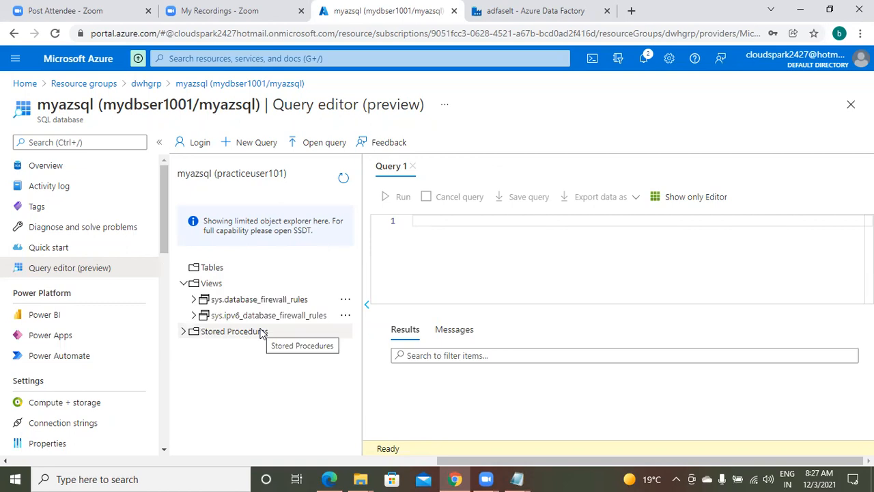
left_click(466, 223)
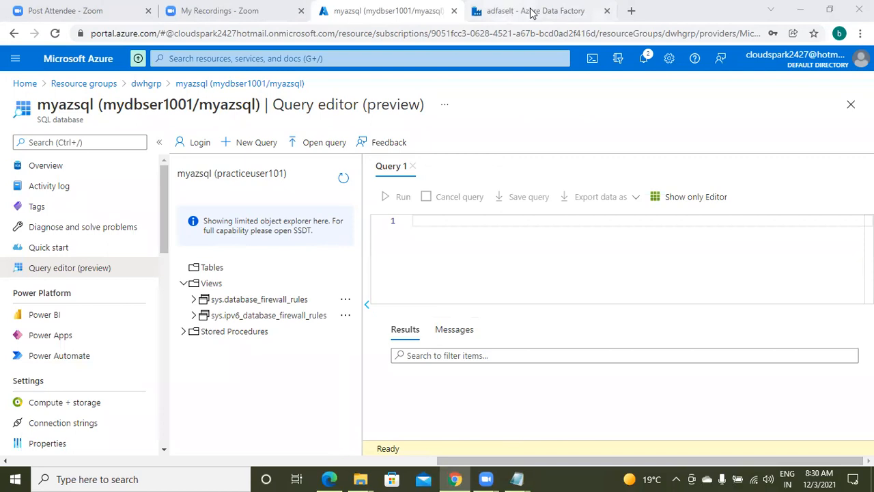
Step: Switch to the My Recordings - Zoom tab showing the webinar recording's public sharing settings
left_click(233, 14)
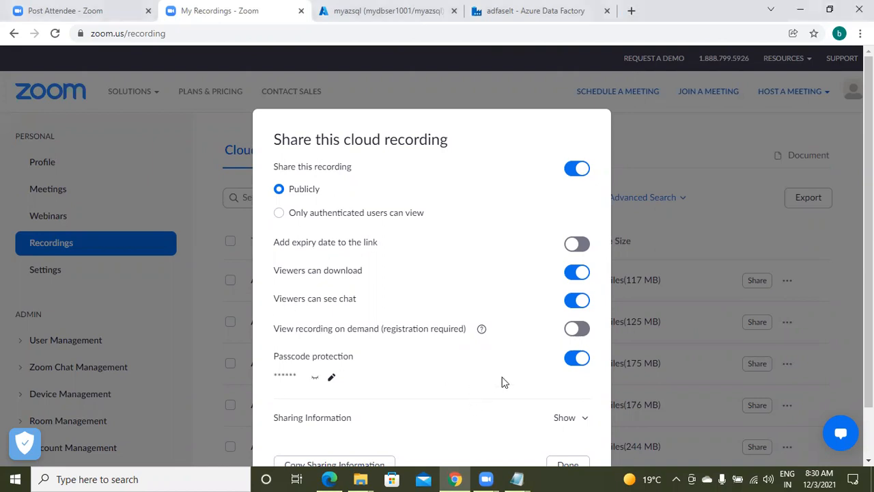
mouse_move(502, 468)
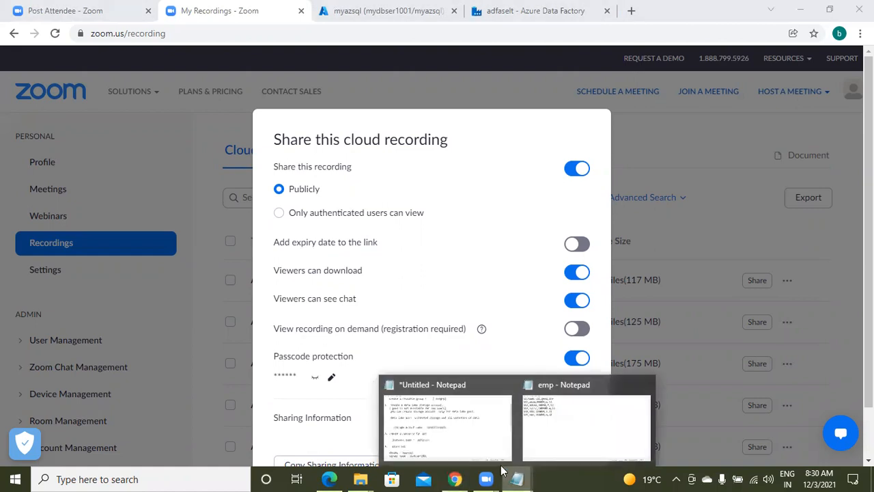
Step: Bring the Untitled setup notes forward and review the data lake storage account explanation
left_click(484, 430)
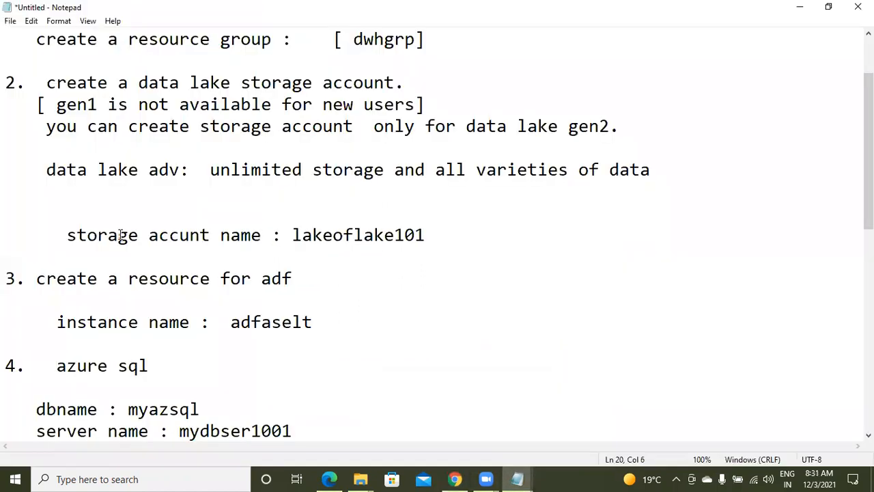
left_click(210, 234)
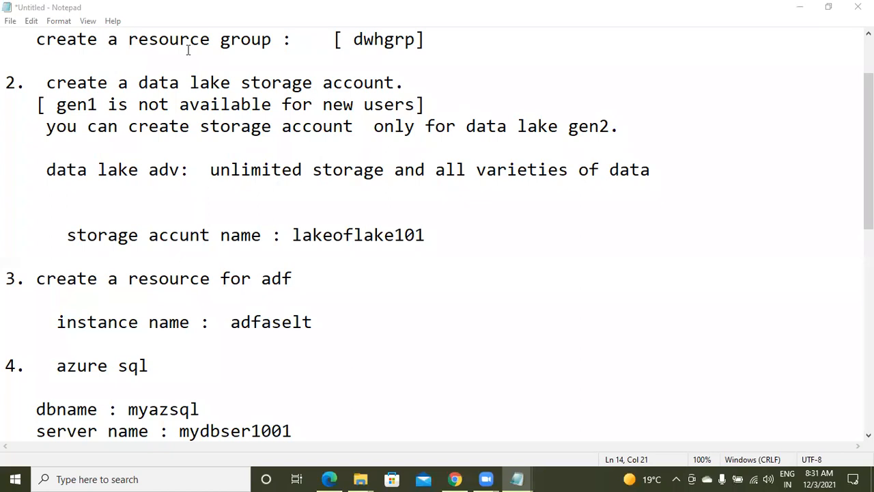
left_click_drag(66, 86, 371, 181)
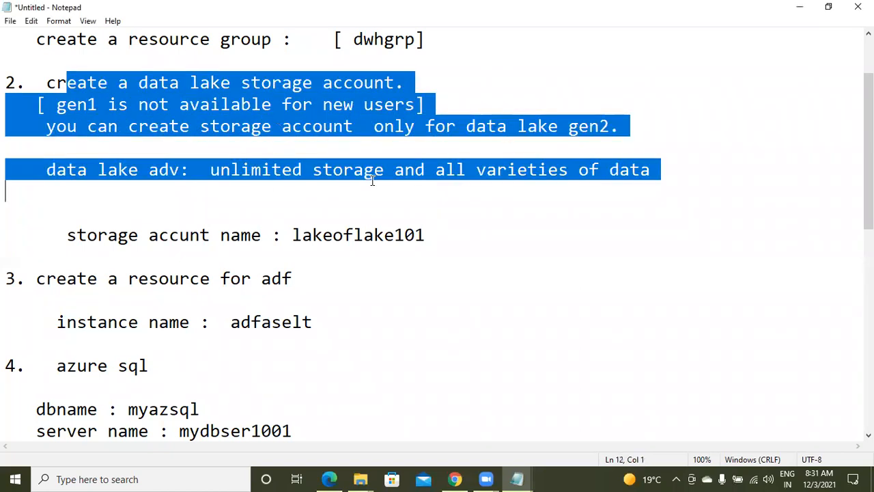
left_click(108, 292)
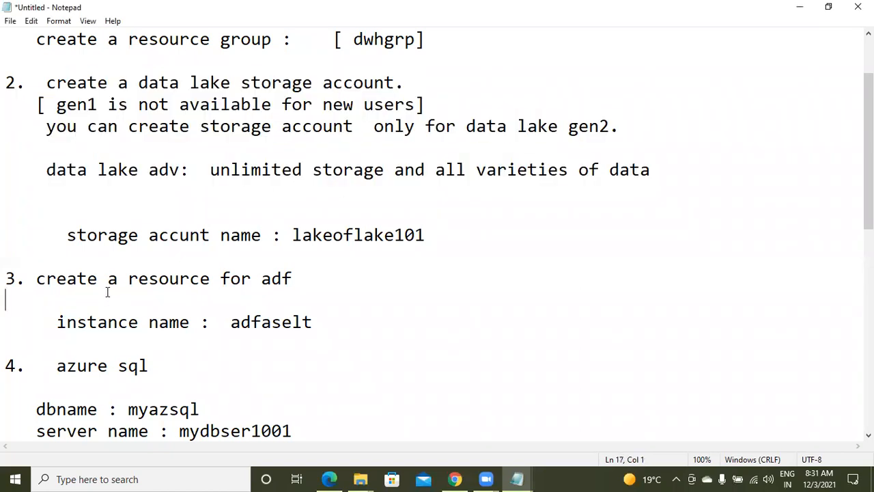
scroll(108, 292, "up", 3, "ctrl")
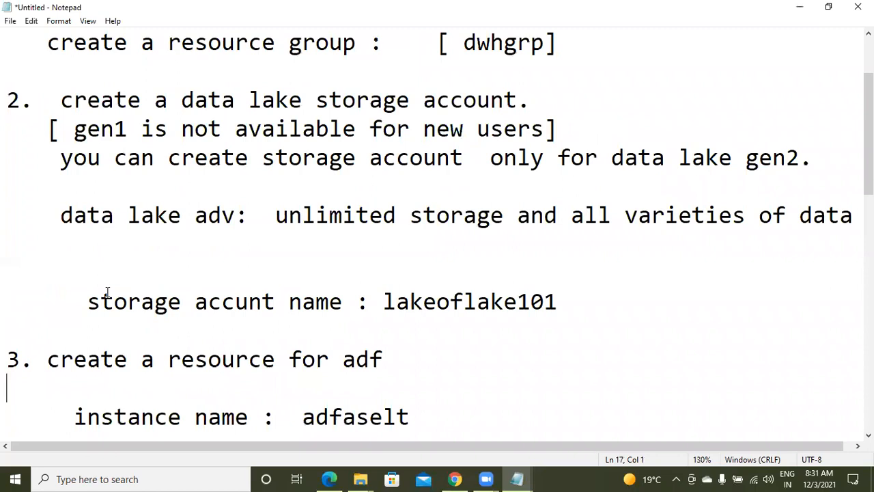
scroll(107, 292, "up", 1, "ctrl")
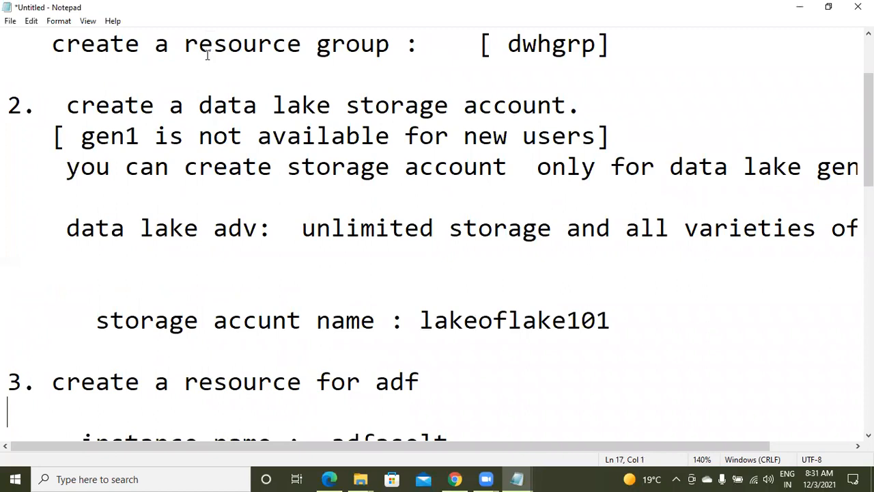
Step: Jump to the end of the notes and place the caret below the azure sql credentials
key("Page_Down")
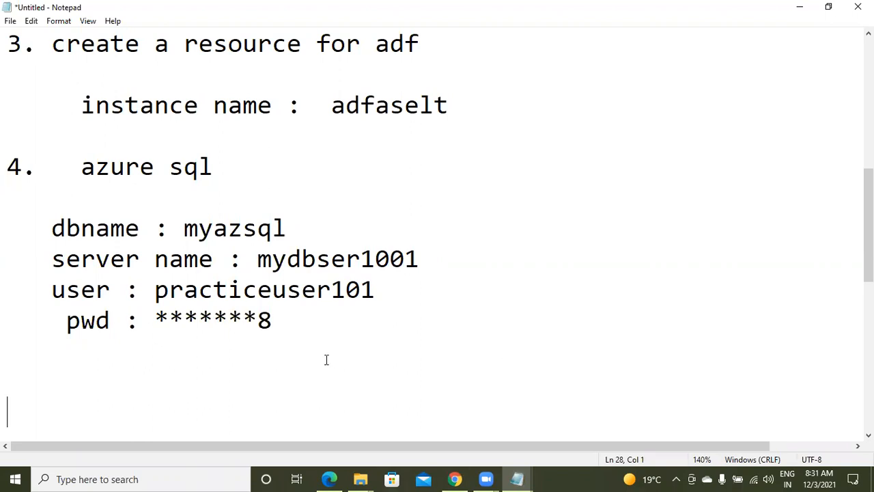
key("Up")
key("Up")
left_click(347, 385)
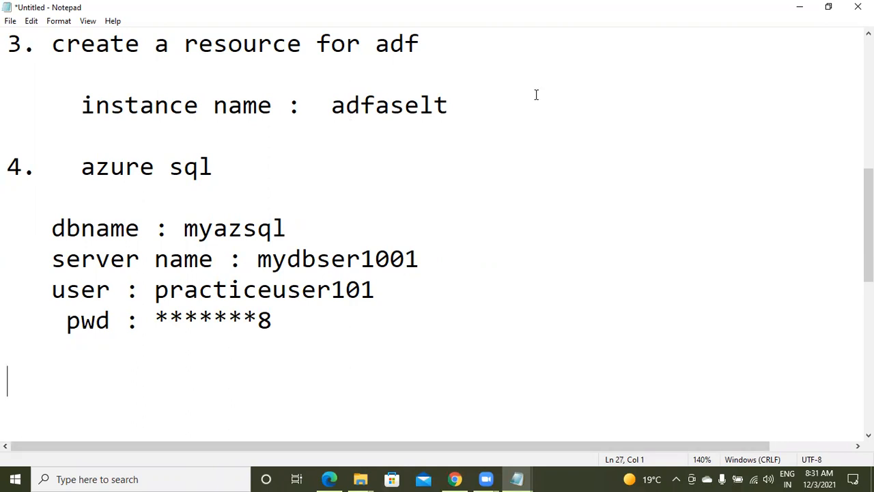